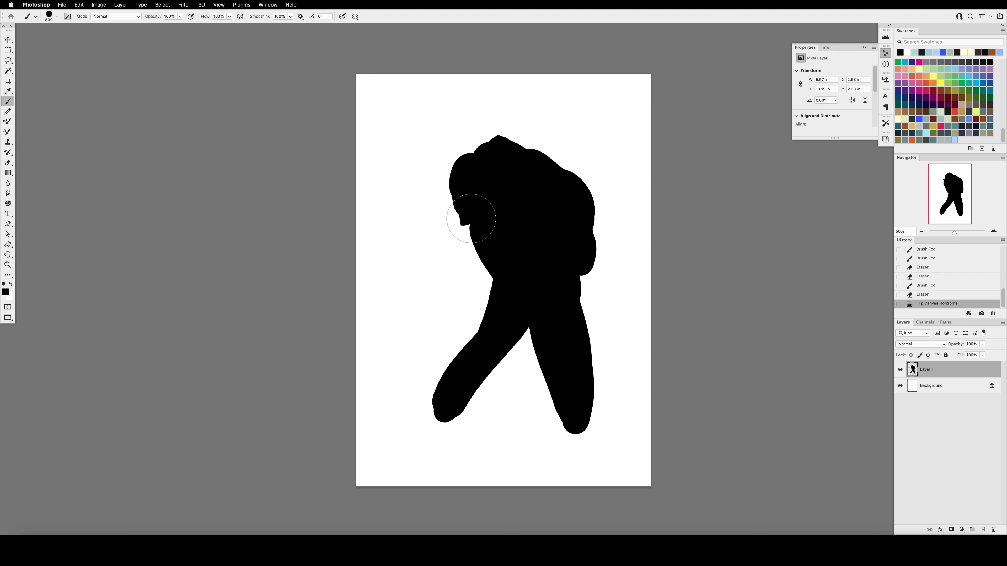
Step: Paint black strokes extending the figure's rear leg, head, shoulders and hanging arm, trimming the shoulder edge with the Eraser
mouse_move(508, 288)
mouse_down()
mouse_move(494, 360)
mouse_move(447, 401)
mouse_up()
drag(432, 424, 426, 438)
mouse_move(581, 225)
mouse_down()
mouse_move(571, 187)
mouse_move(511, 142)
mouse_move(490, 165)
mouse_move(495, 140)
mouse_up()
key(e)
drag(449, 169, 460, 157)
key(b)
drag(573, 181, 619, 313)
Step: Enlarge the silhouette with Free Transform so the figure fills more of the canvas
key(super+t)
drag(614, 120, 628, 101)
key(Return)
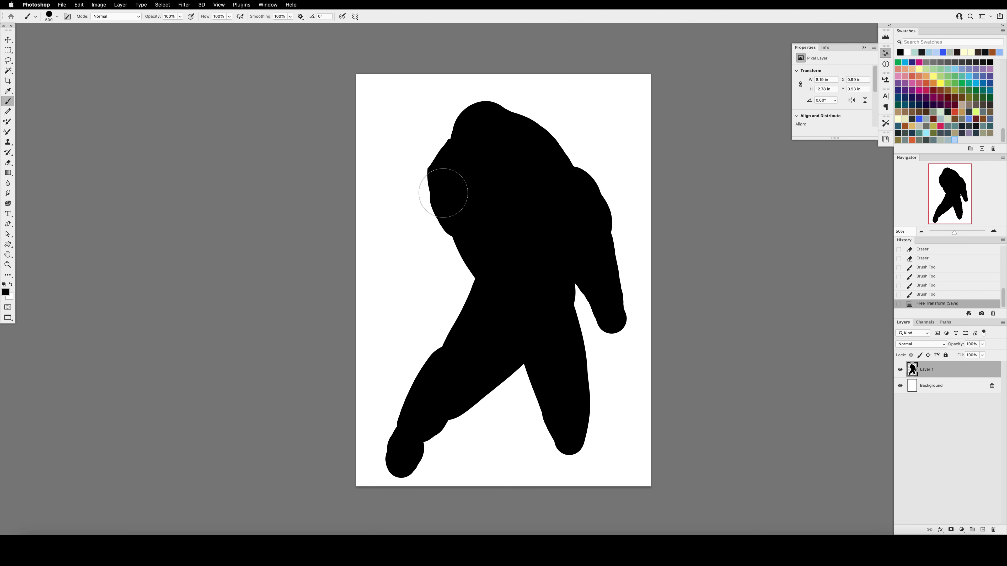
Step: Paint both arms reaching down past the thighs in black, with narrow strokes ending between and beside the legs
mouse_move(445, 191)
mouse_down()
mouse_move(427, 254)
mouse_move(448, 353)
mouse_up()
mouse_move(456, 420)
mouse_down()
mouse_move(463, 460)
mouse_move(457, 428)
mouse_up()
mouse_move(612, 238)
mouse_down()
mouse_move(634, 288)
mouse_move(618, 357)
mouse_up()
drag(531, 395, 504, 460)
mouse_move(623, 334)
mouse_down()
mouse_move(570, 353)
mouse_move(577, 456)
mouse_up()
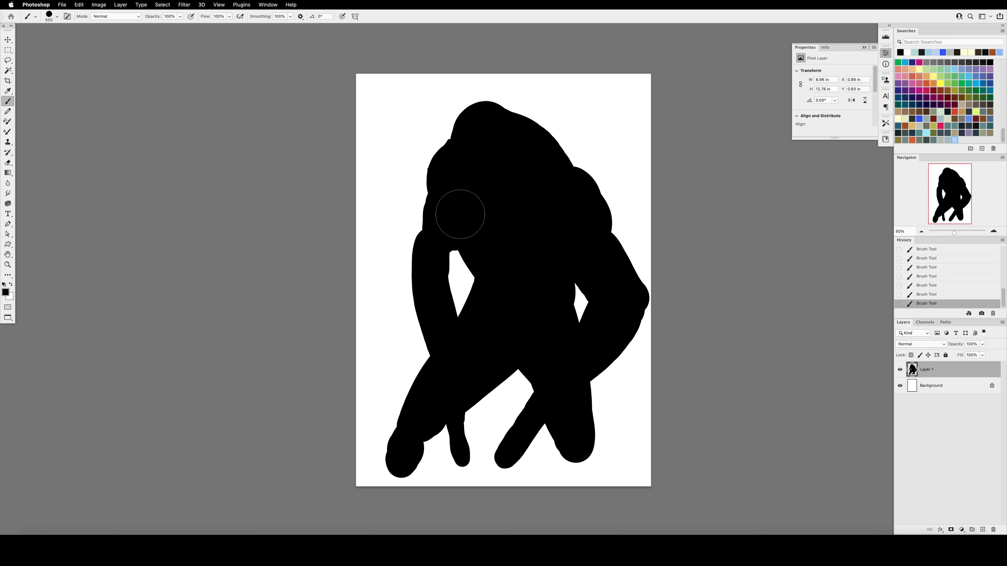
Step: Reshape the outlines of both arms with Brush and Eraser, and extend the legs down to the canvas's lower edge
drag(457, 213, 420, 278)
key(e)
mouse_move(606, 199)
mouse_down()
mouse_move(643, 271)
mouse_move(635, 266)
mouse_move(673, 254)
mouse_move(638, 349)
mouse_up()
key(b)
drag(533, 393, 497, 484)
drag(577, 448, 586, 484)
key(super+z)
key(super+z)
key(super+z)
key(super+z)
key(super+z)
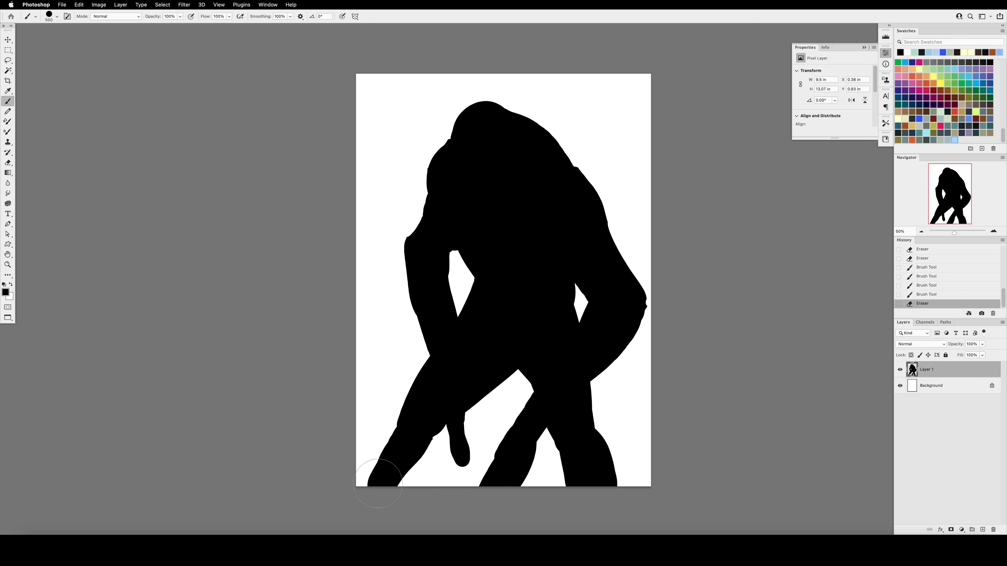
Step: Flip the canvas horizontally and warp the silhouette to raise the head and widen the outer leg
key(super+shift+h)
key(super+t)
drag(642, 229, 682, 242)
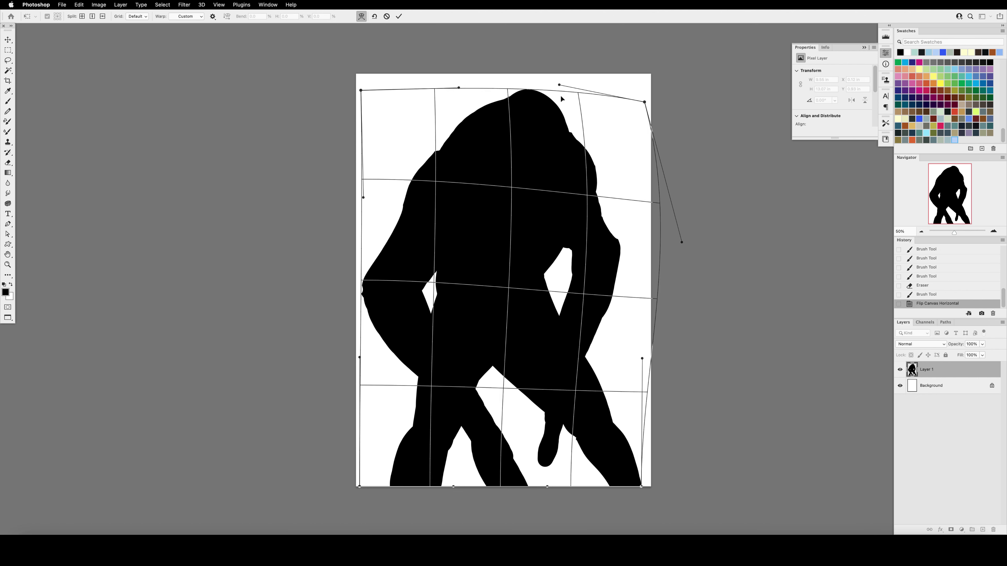
drag(548, 101, 559, 82)
drag(641, 486, 656, 507)
key(Return)
Step: Paint a hand with a separate thumb at the end of the arm hanging between the legs
mouse_move(528, 361)
mouse_down()
mouse_move(539, 370)
mouse_move(536, 429)
mouse_move(547, 464)
mouse_move(561, 470)
mouse_move(569, 450)
mouse_up()
key(e)
drag(480, 472, 492, 486)
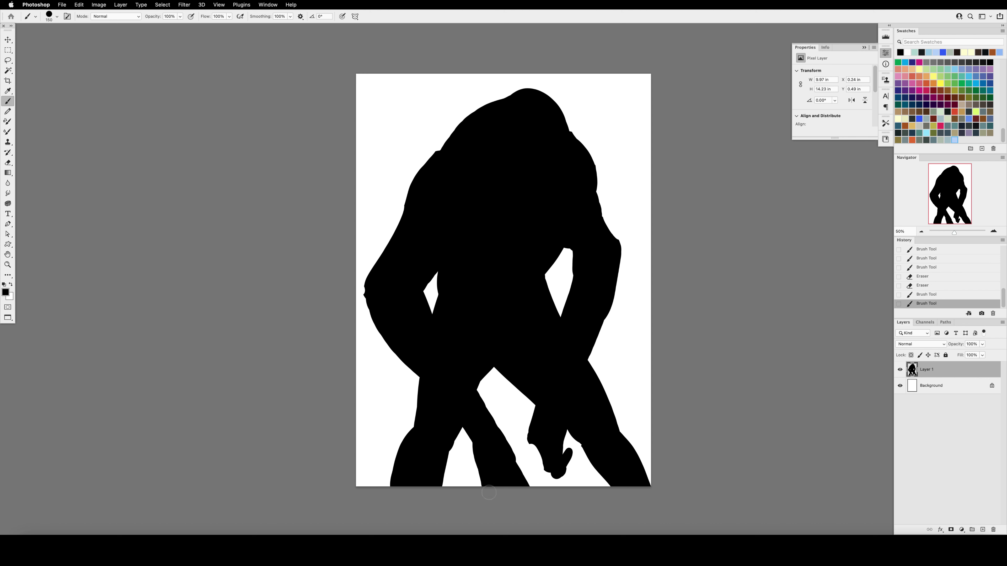
Step: Reshape the other lower arm and hand between the legs with Brush and Eraser, giving it a bulging outer contour
drag(452, 412, 472, 444)
key(e)
key(b)
mouse_move(527, 484)
mouse_down()
mouse_move(489, 414)
mouse_move(517, 462)
mouse_up()
mouse_move(503, 444)
mouse_down()
mouse_move(469, 379)
mouse_move(475, 451)
mouse_up()
drag(474, 440, 482, 486)
key(e)
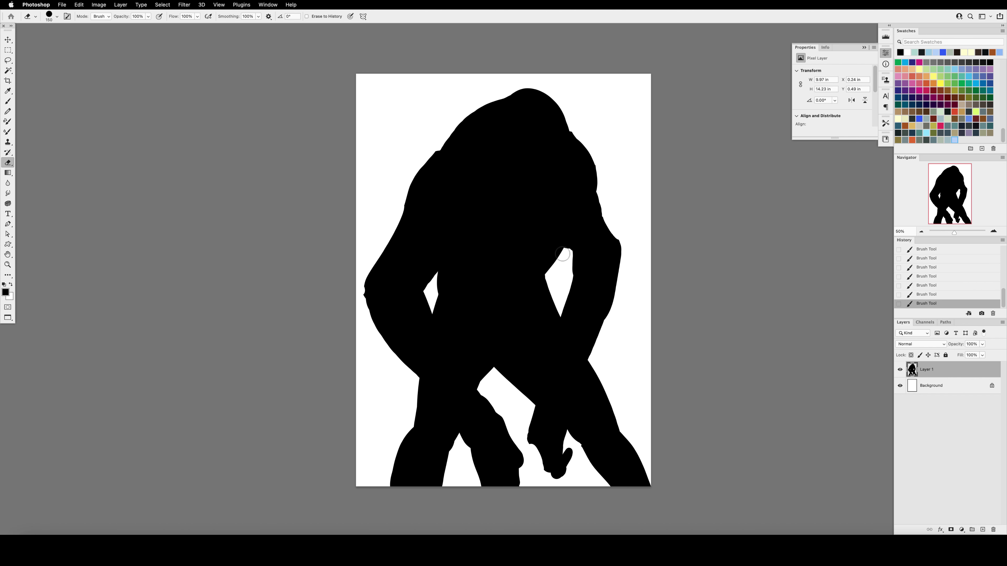
Step: Adjust the waist contour in the gap beside the arm and build up the upper back and shoulder in black
drag(552, 274, 545, 266)
key(b)
drag(440, 155, 455, 139)
drag(444, 135, 490, 104)
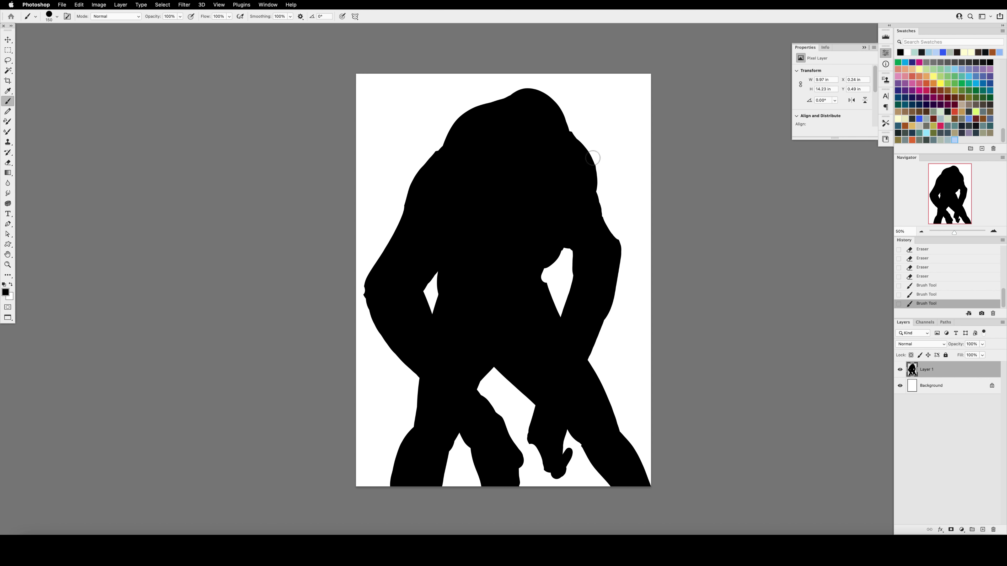
Step: On a horizontally flipped canvas, refine the waist gap and erase a wider opening at the crotch, saving the file
key(e)
key(shift+h)
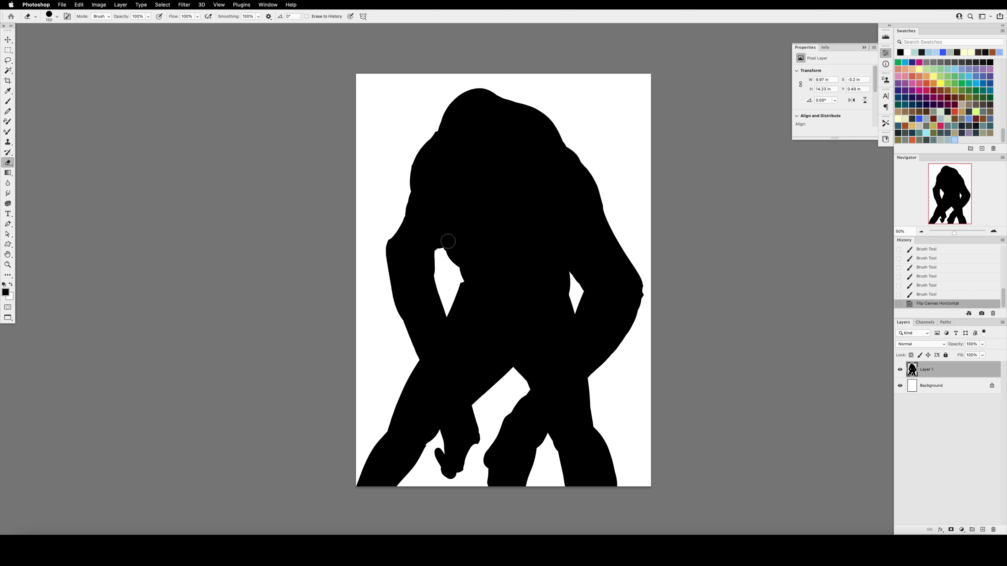
key(b)
mouse_move(448, 244)
mouse_down()
mouse_move(456, 307)
mouse_move(466, 292)
mouse_up()
drag(463, 289, 452, 316)
key(e)
mouse_move(499, 364)
mouse_down()
mouse_move(472, 399)
mouse_move(495, 367)
mouse_move(529, 385)
mouse_up()
mouse_move(492, 363)
mouse_down()
mouse_move(481, 397)
mouse_move(479, 379)
mouse_move(511, 361)
mouse_up()
key(b)
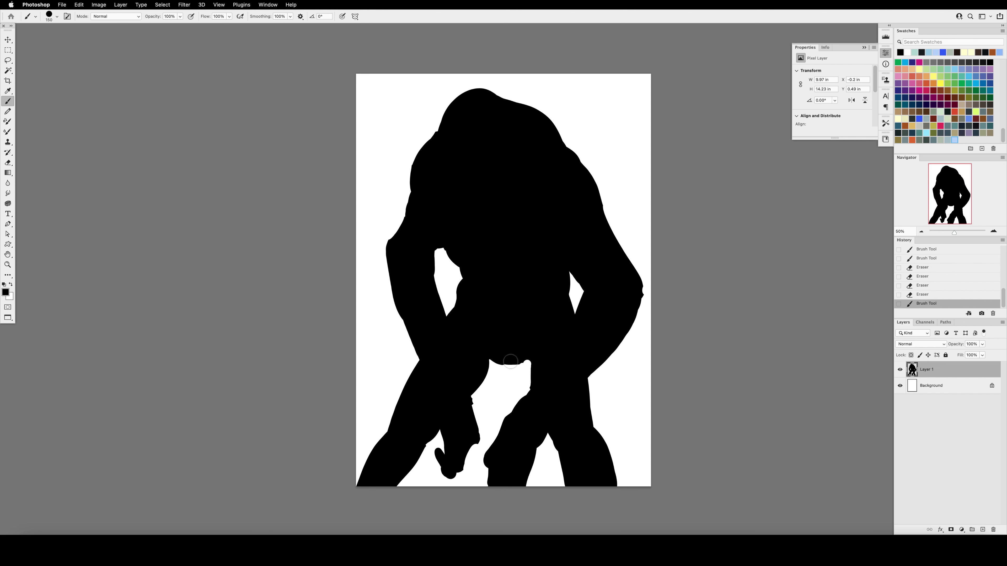
key(ctrl+s)
Step: Flip the canvas horizontally again and warp the silhouette slightly upward around the head and back
key(shift+h)
key(ctrl+t)
key(ctrl+alt+w)
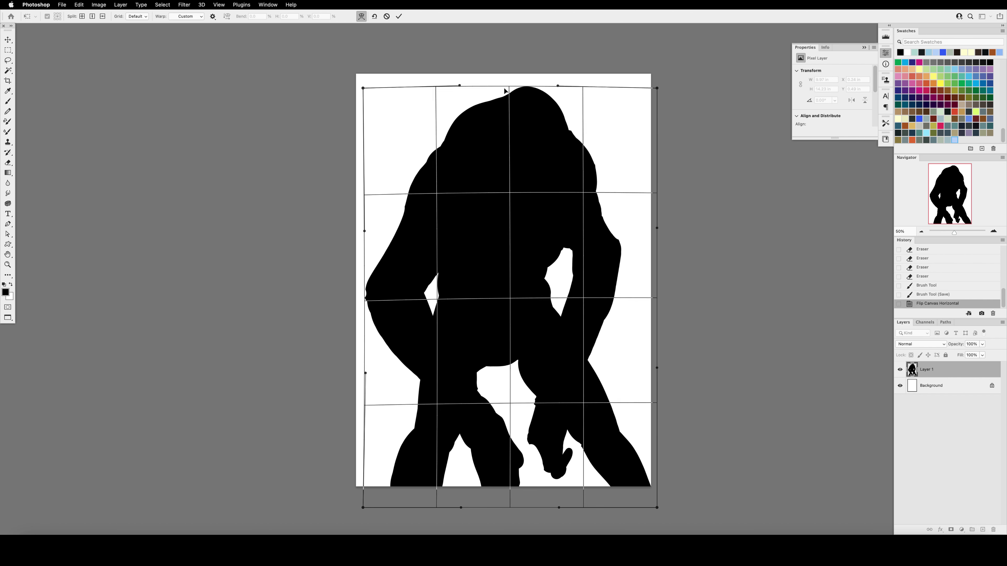
key(Return)
Step: Refine the hand, the crotch edge and the gaps between both arms and the torso with Brush and Eraser
key(e)
mouse_move(566, 442)
mouse_down()
mouse_move(574, 454)
mouse_move(518, 464)
mouse_move(477, 372)
mouse_up()
key(b)
drag(576, 249, 575, 278)
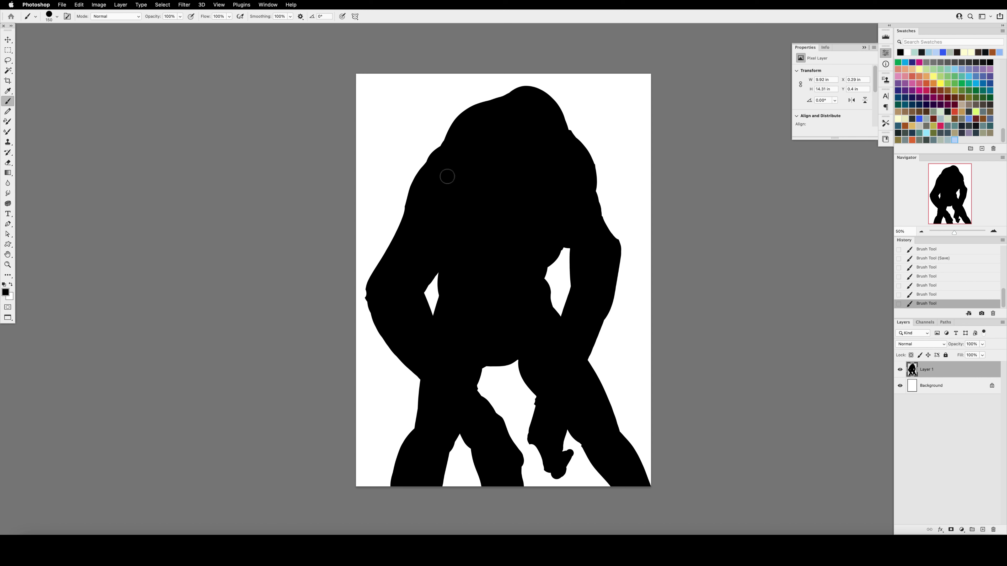
key(e)
mouse_move(426, 286)
mouse_down()
mouse_move(440, 257)
mouse_move(416, 285)
mouse_move(420, 305)
mouse_up()
key(b)
mouse_move(440, 244)
mouse_down()
mouse_move(468, 247)
mouse_move(440, 259)
mouse_up()
key(e)
key(b)
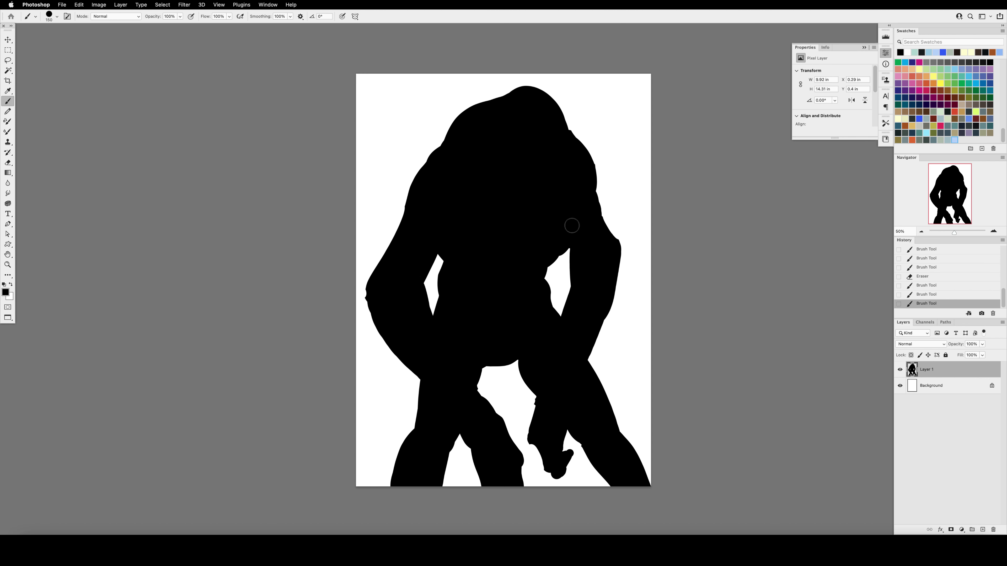
Step: Warp the silhouette to pull the top of the head slightly downward
key(super+t)
right_click(549, 138)
click(573, 201)
drag(582, 133, 584, 140)
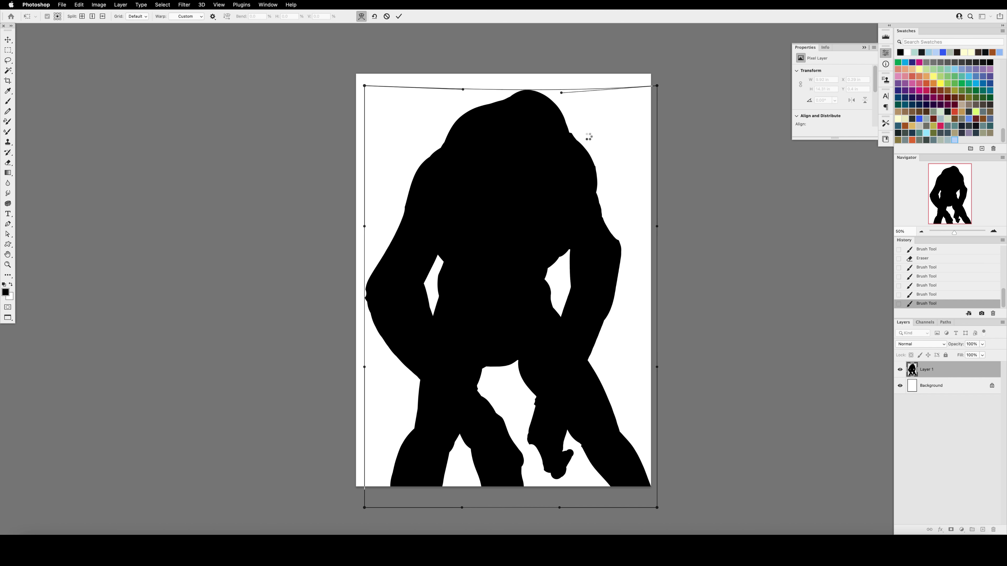
key(Return)
Step: Create a new layer above the silhouette and choose dark gray as the foreground color
key(super+shift+alt+n)
click(6, 292)
click(66, 365)
click(250, 280)
Step: Paint the head shape in dark gray and add the chin with a smaller brush
mouse_move(505, 169)
mouse_down()
mouse_move(519, 132)
mouse_move(515, 184)
mouse_move(503, 152)
mouse_move(539, 115)
mouse_up()
key(bracketleft)
key(bracketleft)
key(bracketleft)
key(bracketleft)
key(bracketleft)
click(523, 206)
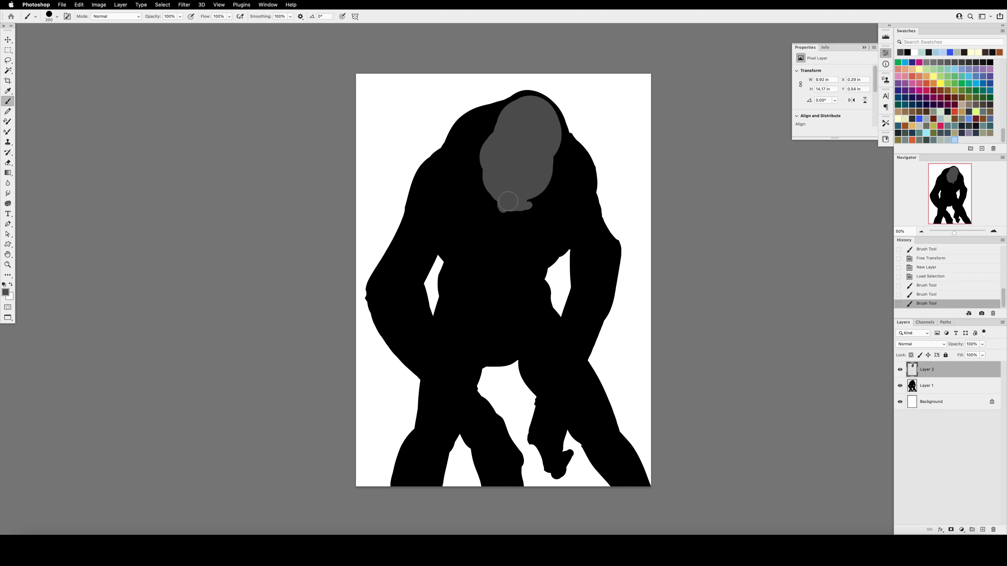
Step: Block in the neck, collar, shoulder, upper chest and one forearm with separate dark gray muscle shapes
click(536, 214)
mouse_move(489, 210)
mouse_down()
mouse_move(505, 235)
mouse_move(557, 188)
mouse_move(521, 220)
mouse_move(520, 201)
mouse_move(511, 249)
mouse_up()
click(485, 233)
click(476, 208)
mouse_move(484, 137)
mouse_down()
mouse_move(494, 109)
mouse_move(456, 154)
mouse_move(464, 194)
mouse_up()
drag(549, 218, 560, 186)
click(565, 171)
mouse_move(442, 169)
mouse_down()
mouse_move(422, 183)
mouse_move(443, 212)
mouse_move(420, 216)
mouse_up()
mouse_move(573, 202)
mouse_down()
mouse_move(577, 151)
mouse_move(593, 222)
mouse_up()
mouse_move(601, 242)
mouse_down()
mouse_move(555, 396)
mouse_move(594, 294)
mouse_move(528, 416)
mouse_up()
Step: Flip the canvas horizontally, load the silhouette's selection and paint the other forearm and the chest muscles in dark gray
key(super+shift+h)
super+click(911, 386)
click(599, 292)
drag(627, 282, 566, 376)
mouse_move(612, 265)
mouse_down()
mouse_move(581, 309)
mouse_move(587, 234)
mouse_move(539, 217)
mouse_up()
drag(421, 236, 458, 232)
mouse_move(537, 218)
mouse_down()
mouse_move(565, 222)
mouse_move(503, 260)
mouse_move(487, 254)
mouse_move(523, 256)
mouse_move(532, 277)
mouse_up()
click(530, 244)
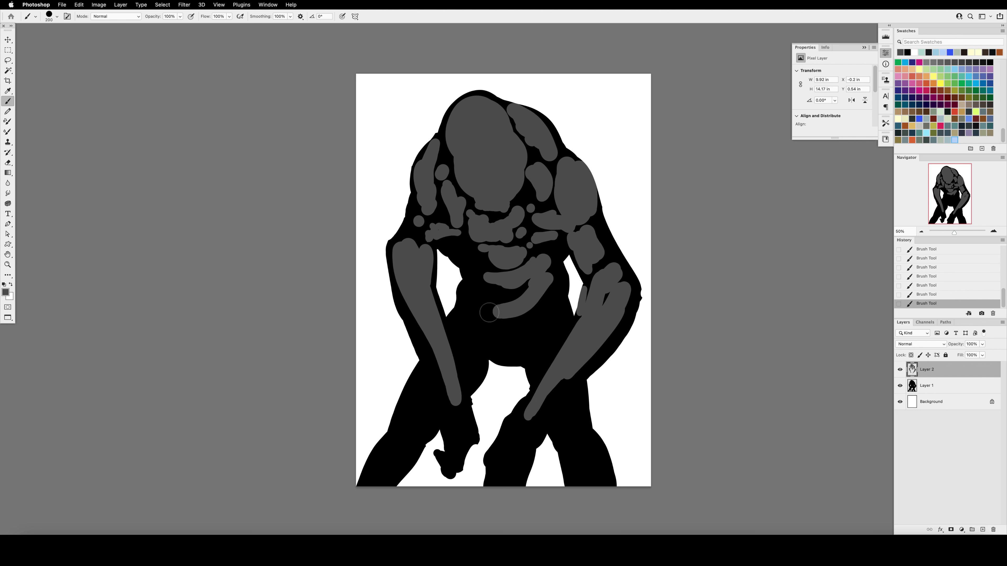
Step: Paint dark gray muscle shapes across the abdomen, ribs and both hips
drag(484, 302, 550, 289)
drag(551, 289, 546, 261)
drag(555, 317, 537, 366)
mouse_move(512, 334)
mouse_down()
mouse_move(524, 318)
mouse_move(465, 357)
mouse_up()
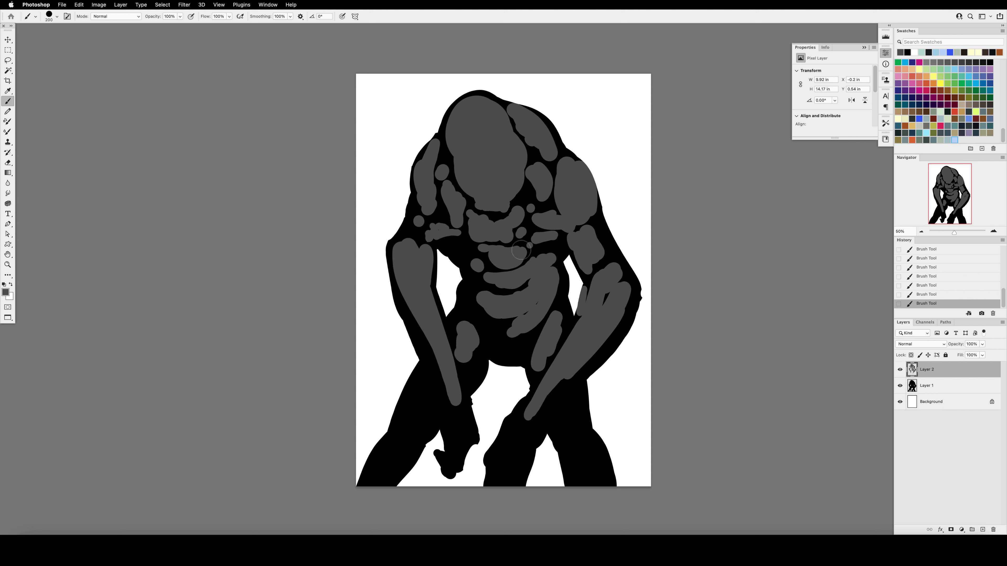
drag(553, 254, 549, 272)
mouse_move(461, 259)
mouse_down()
mouse_move(478, 266)
mouse_move(466, 274)
mouse_up()
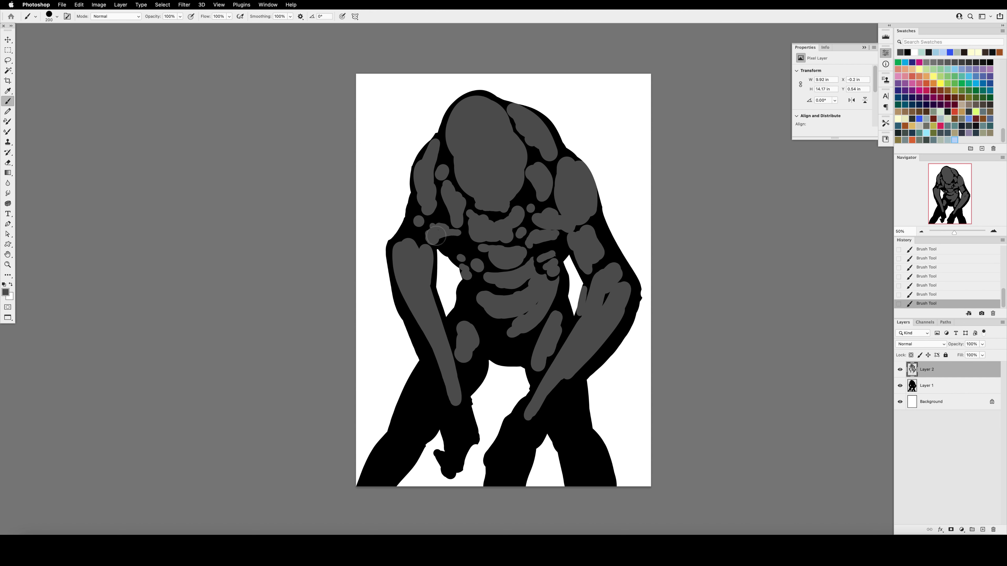
mouse_move(472, 318)
mouse_down()
mouse_move(475, 359)
mouse_move(460, 307)
mouse_move(494, 347)
mouse_up()
drag(542, 325, 553, 336)
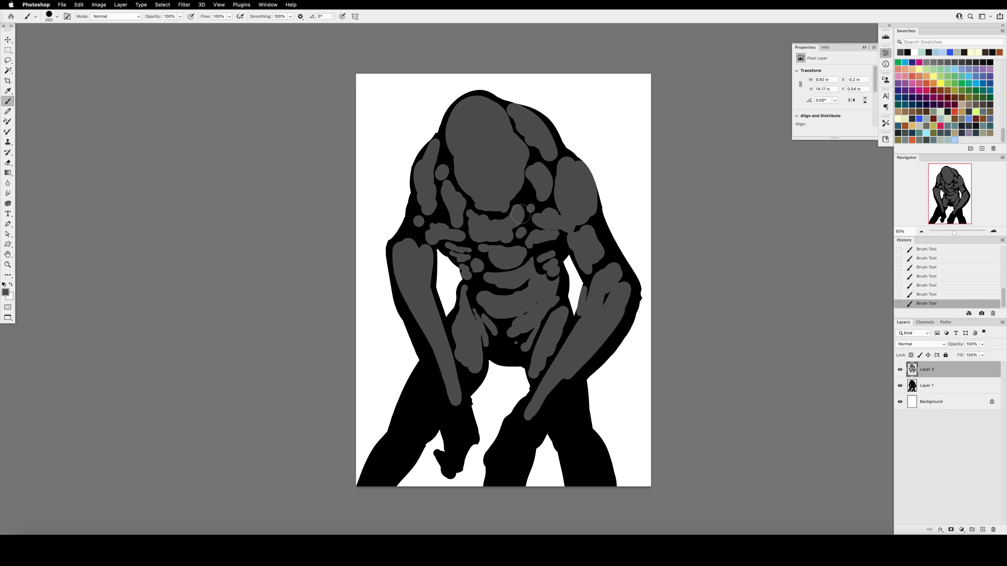
Step: Carve the jawline and chin away from the neck with the Eraser and touch up the gray shapes around them
key(e)
mouse_move(461, 199)
mouse_down()
mouse_move(473, 224)
mouse_move(524, 198)
mouse_up()
key(b)
key(e)
key(b)
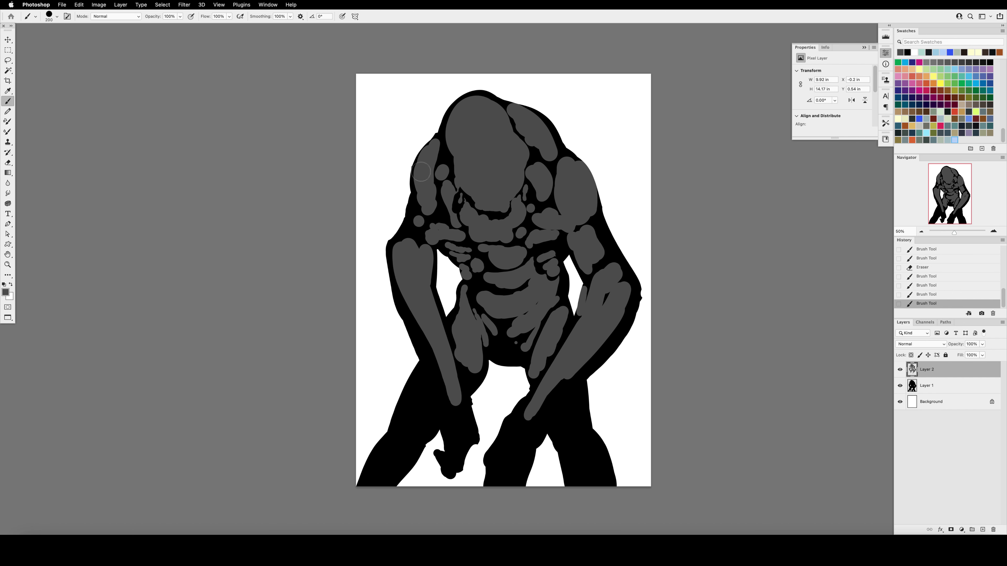
Step: Refine the gray shapes on the shoulder and upper arm with Brush and Eraser, and save the file
drag(414, 210, 417, 234)
key(e)
mouse_move(436, 141)
mouse_down()
mouse_move(425, 158)
mouse_move(431, 180)
mouse_move(435, 171)
mouse_up()
key(b)
key(super+z)
key(super+s)
Step: Flip the canvas horizontally and refine the chest, armpit and hip muscle shapes with Brush and Eraser
key(shift+super+h)
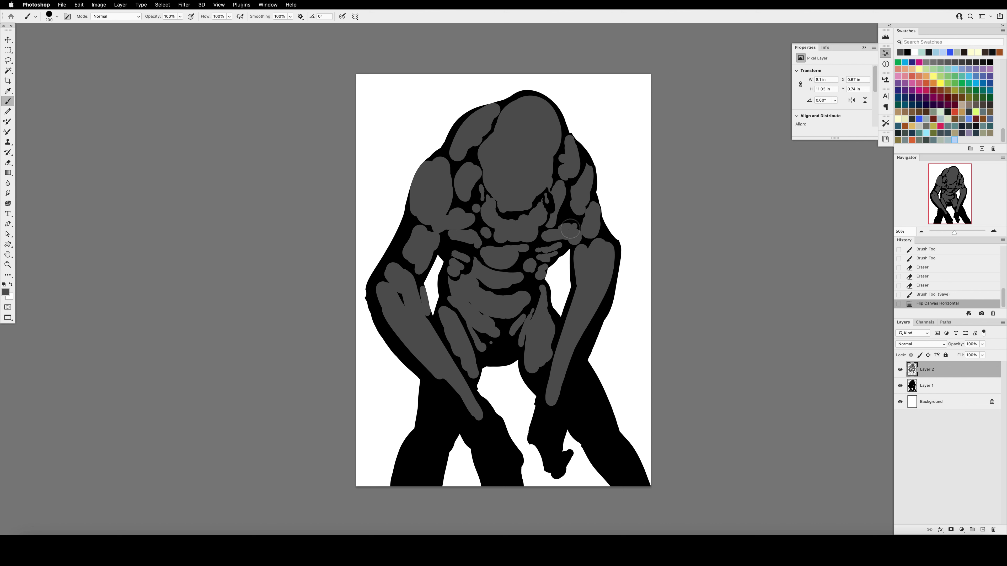
key(e)
mouse_move(567, 227)
mouse_down()
mouse_move(546, 241)
mouse_move(553, 235)
mouse_up()
key(b)
drag(458, 237, 465, 231)
drag(488, 322, 492, 338)
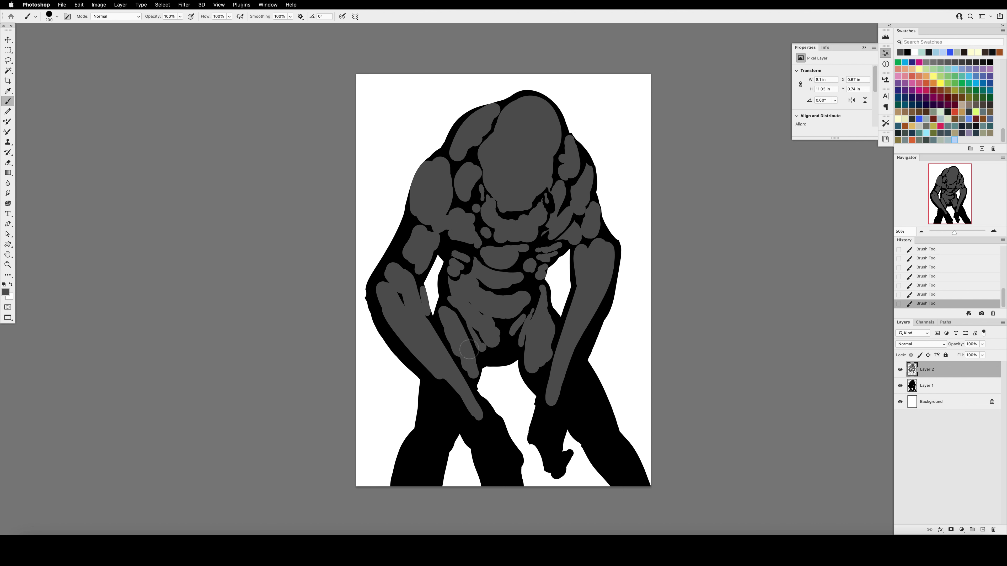
Step: Paint dark gray strokes on the thigh and lower leg behind the bent forearm
mouse_move(431, 399)
mouse_down()
mouse_move(431, 445)
mouse_move(447, 432)
mouse_up()
mouse_move(432, 452)
mouse_down()
mouse_move(420, 485)
mouse_move(407, 484)
mouse_up()
drag(413, 445, 393, 482)
drag(443, 459, 441, 468)
Step: Block in the wrists and backs of both hands with dark gray strokes
drag(477, 420, 483, 438)
drag(487, 421, 497, 444)
drag(550, 399, 537, 432)
drag(552, 370, 540, 421)
mouse_move(562, 369)
mouse_down()
mouse_move(548, 421)
mouse_move(563, 402)
mouse_up()
drag(572, 387, 560, 444)
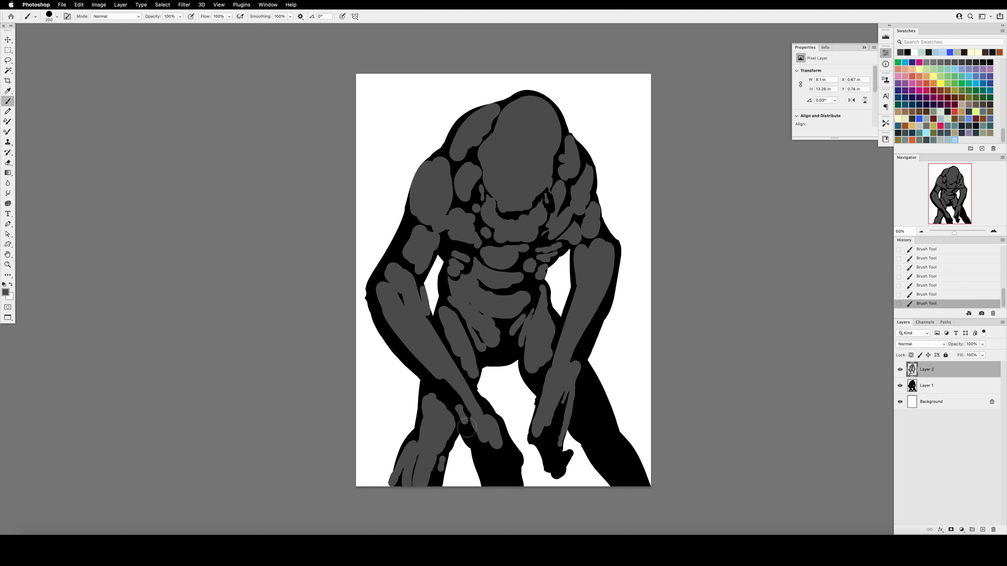
Step: Paint dark gray fingers and knuckles on the hand that reaches the canvas's lower edge
drag(467, 427, 478, 453)
drag(484, 441, 496, 479)
drag(508, 450, 514, 484)
drag(480, 403, 501, 437)
drag(475, 406, 460, 403)
Step: Add dark gray strokes to the wrist and fingers of the hand hanging between the legs
drag(556, 405, 555, 442)
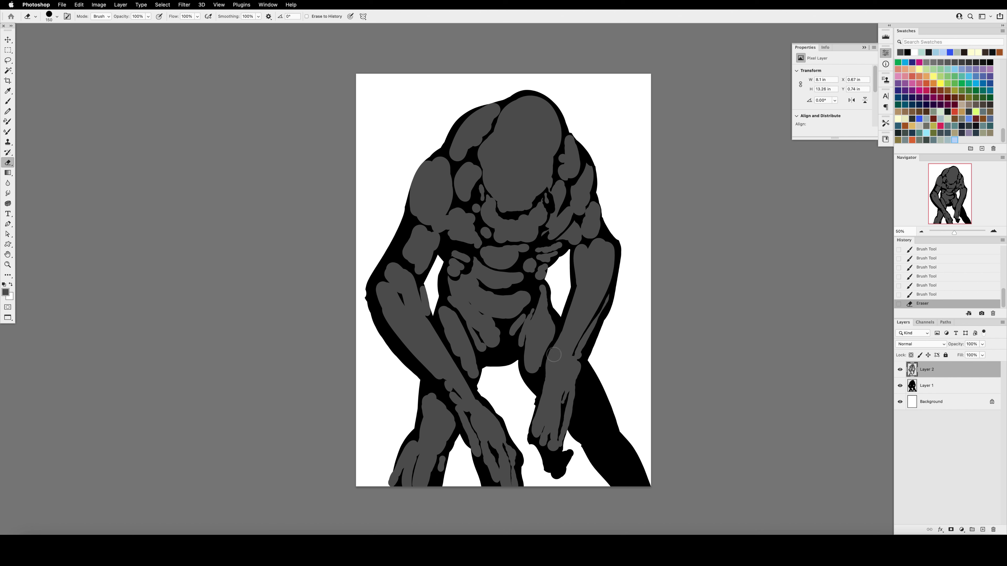
drag(540, 395, 543, 378)
drag(556, 465, 556, 475)
drag(564, 456, 563, 473)
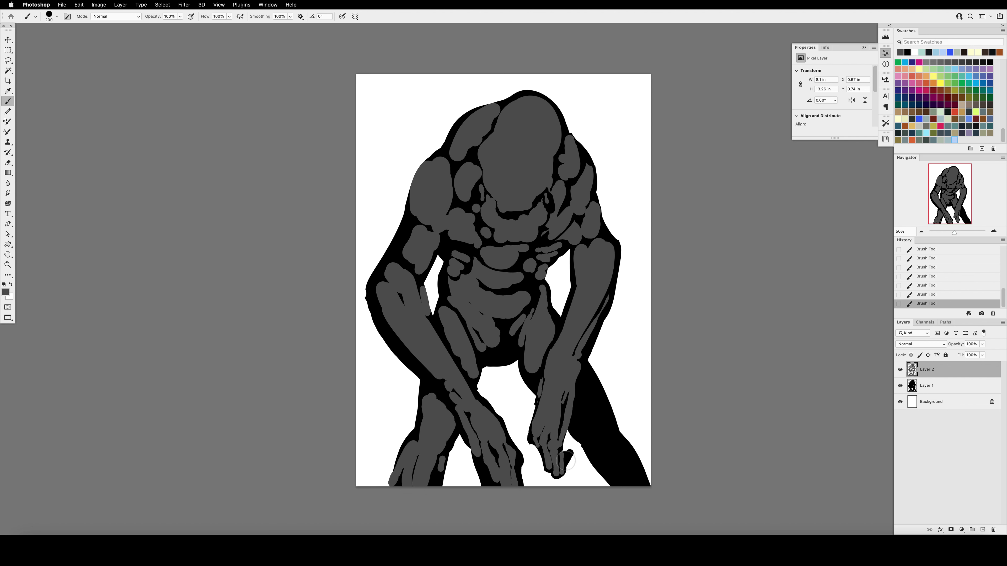
key(e)
key(b)
Step: Add more finger strokes to the hand at the canvas's lower edge and save the file
drag(486, 456, 491, 482)
drag(480, 460, 490, 484)
click(517, 459)
key(super+s)
Step: Flip the canvas horizontally, load the silhouette's selection with its outline hidden, and fill out the bent forearm in gray
key(super+shift+h)
super+click(912, 386)
key(super+h)
drag(614, 266, 611, 275)
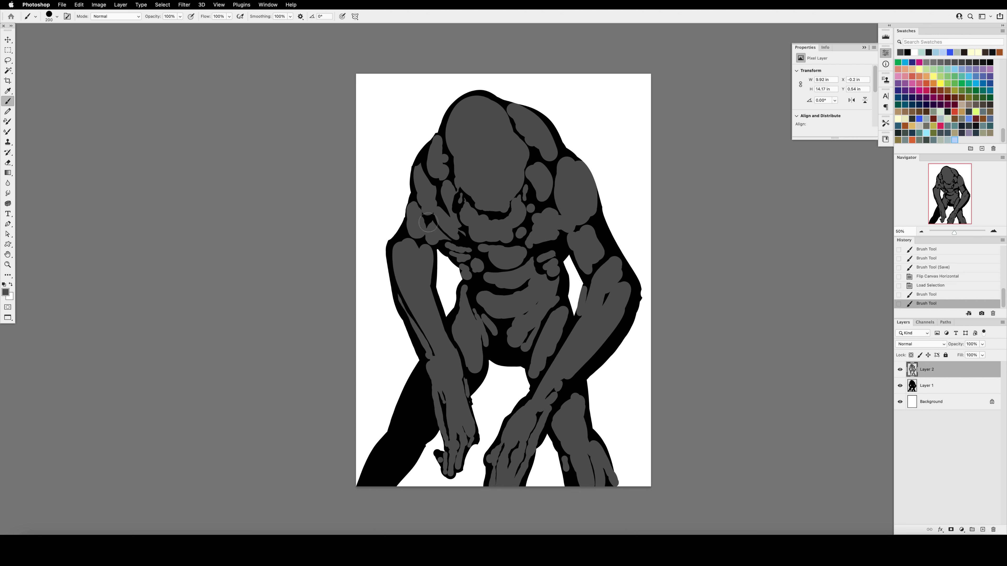
Step: Clip Layer 2 to Layer 1, refine the silhouette's gap between the arm and ribs with eraser and black brush, and save
key(super+alt+g)
click(950, 387)
key(e)
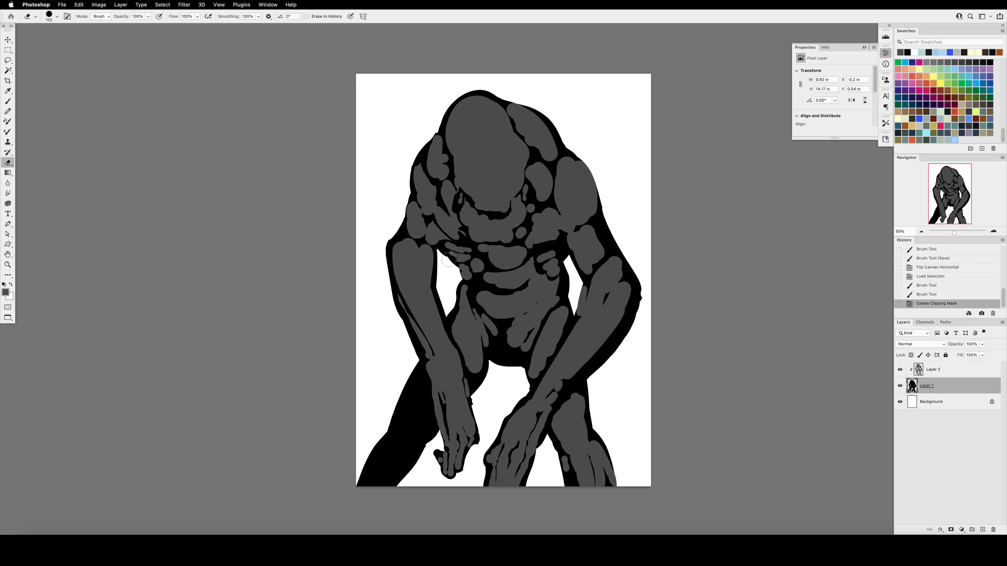
mouse_move(438, 269)
mouse_down()
mouse_move(438, 228)
mouse_move(455, 260)
mouse_up()
key(super+d)
key(b)
key(d)
click(459, 266)
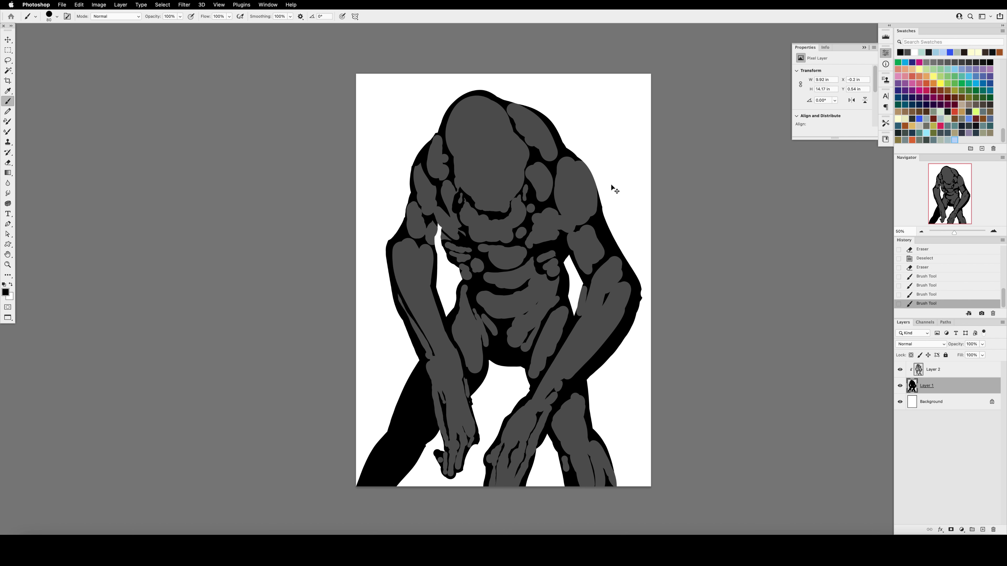
key(super+s)
Step: Paint gray muscle shapes on the rear leg on Layer 2, using the sampled body gray and a larger brush
click(949, 369)
alt+click(475, 322)
key(bracketright)
key(bracketright)
key(bracketright)
key(bracketright)
key(bracketright)
key(bracketright)
key(bracketright)
drag(403, 444, 416, 421)
drag(417, 403, 423, 411)
drag(419, 387, 419, 393)
Step: Erase along the edges of both legs on Layer 1 to slim the silhouette, undo the last erasure and save
click(949, 386)
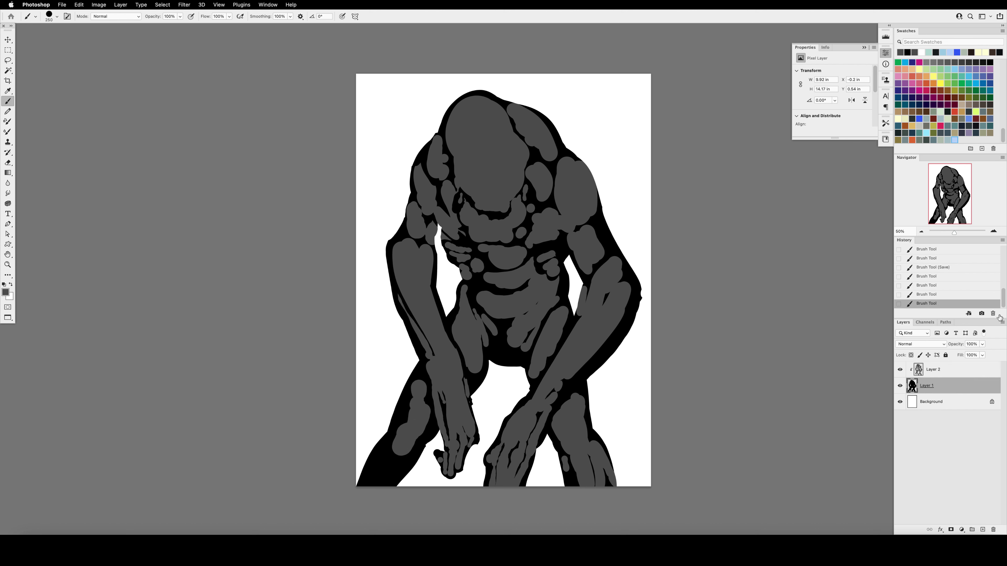
key(e)
drag(594, 390, 599, 430)
drag(557, 456, 566, 493)
drag(383, 435, 406, 404)
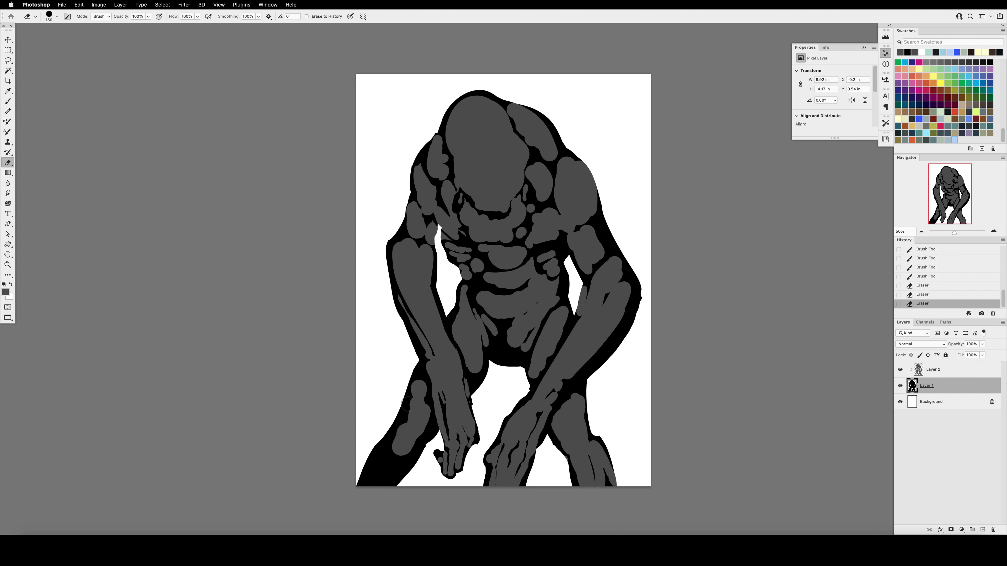
drag(423, 457, 390, 489)
drag(569, 460, 569, 476)
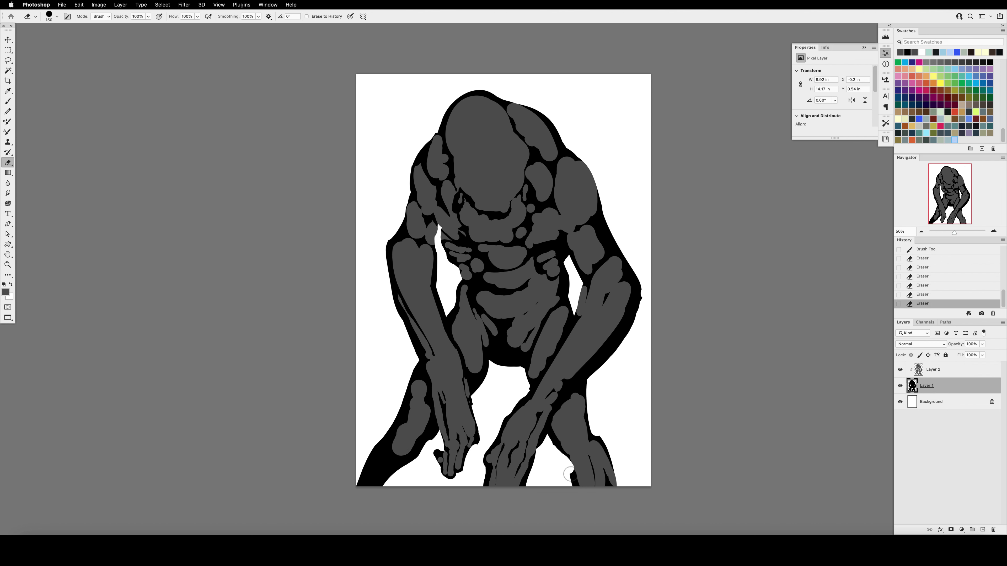
key(super+z)
key(super+s)
Step: Flip the canvas horizontally and reshape the outline of the bent arm's elbow and upper arm with the eraser and black brush
key(super+shift+h)
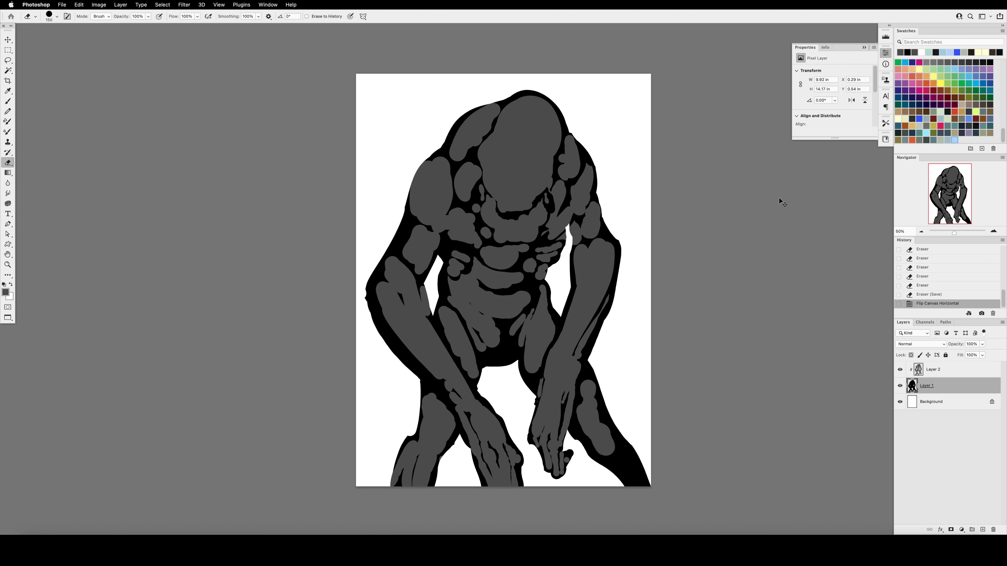
drag(369, 282, 375, 270)
mouse_move(375, 269)
mouse_down()
mouse_move(399, 213)
mouse_move(399, 261)
mouse_up()
key(b)
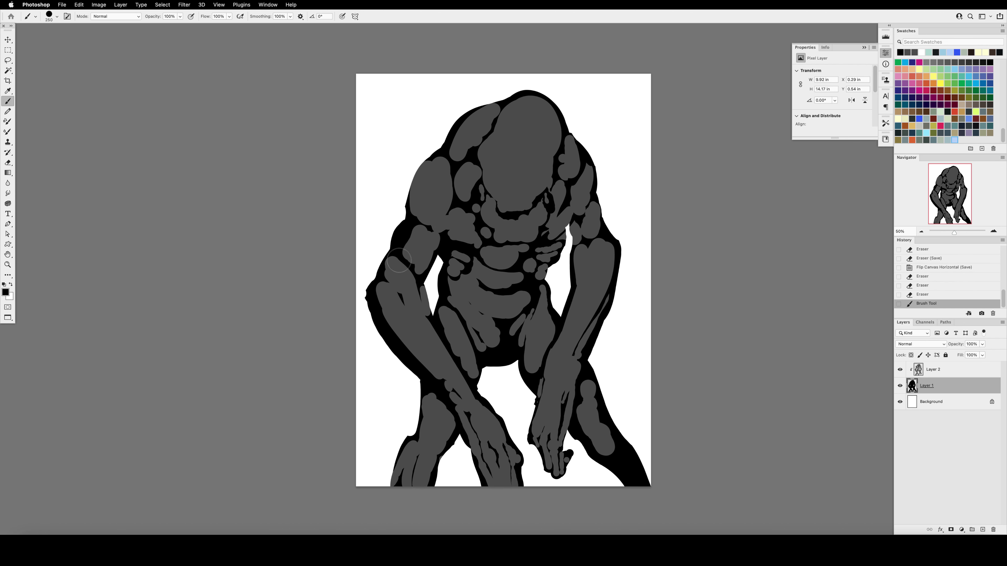
key(super+z)
drag(408, 223, 402, 235)
drag(371, 302, 367, 306)
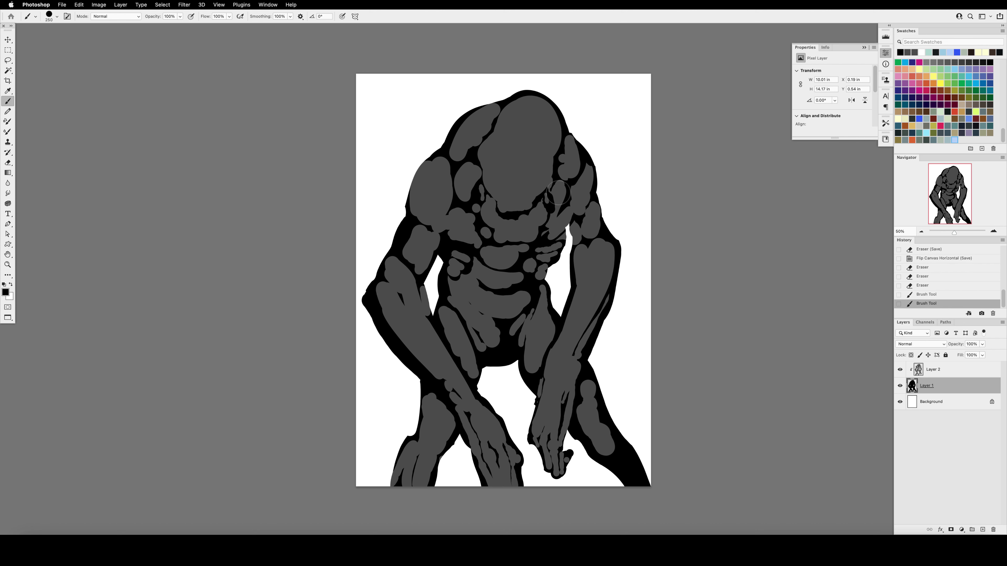
drag(579, 236, 579, 243)
key(e)
key(b)
drag(494, 285, 509, 284)
key(super+z)
Step: Paint gray skin folds across the lower belly on Layer 2 with the sampled gray
click(933, 370)
alt+click(503, 281)
drag(494, 321, 504, 323)
drag(494, 327, 498, 331)
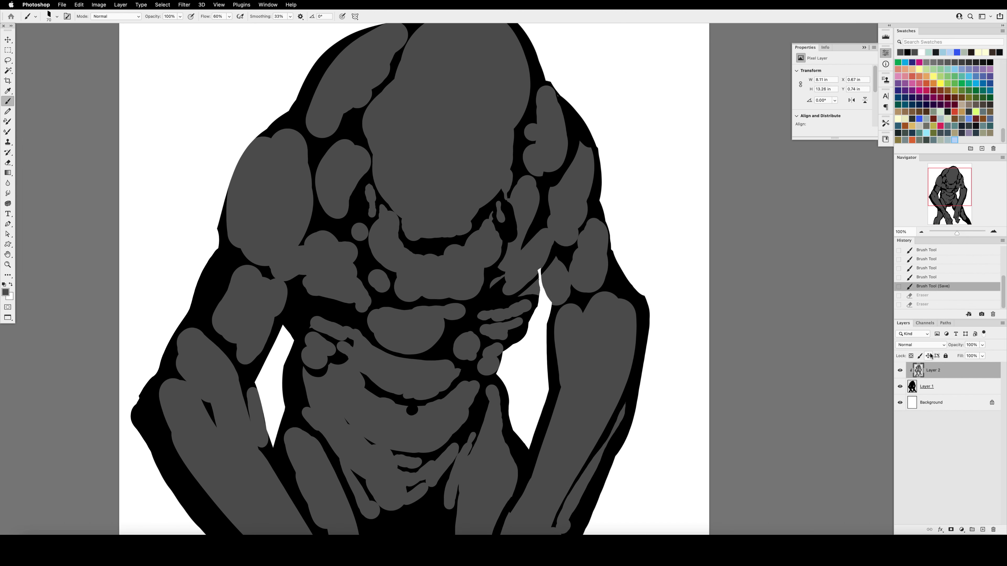
Step: Carve small jagged gray teeth into the middle of the mouth with the eraser and brush
key(e)
mouse_move(456, 252)
mouse_down()
mouse_move(426, 236)
mouse_move(445, 236)
mouse_up()
key(b)
drag(424, 257, 434, 259)
drag(439, 254, 438, 260)
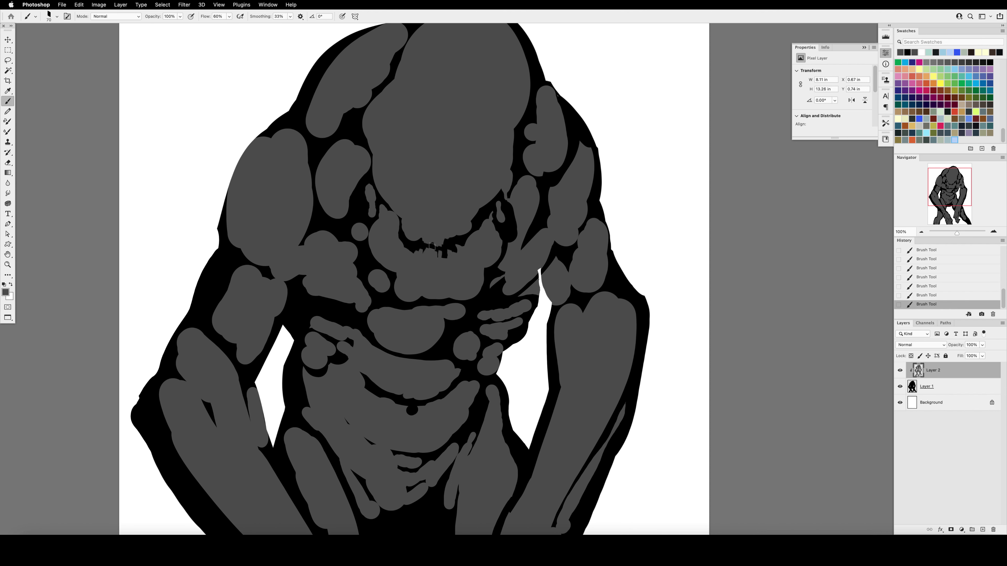
key(e)
drag(460, 250, 451, 240)
key(b)
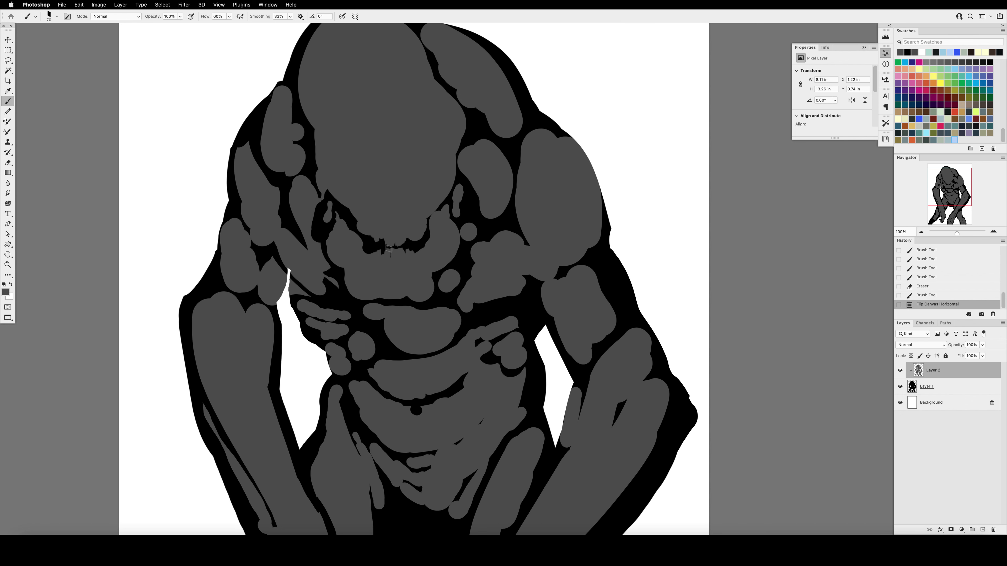
Step: Extend the row of jagged teeth toward both corners of the mouth on the flipped canvas
click(396, 249)
click(380, 239)
click(370, 252)
key(e)
drag(365, 243, 358, 253)
click(358, 256)
click(420, 251)
key(b)
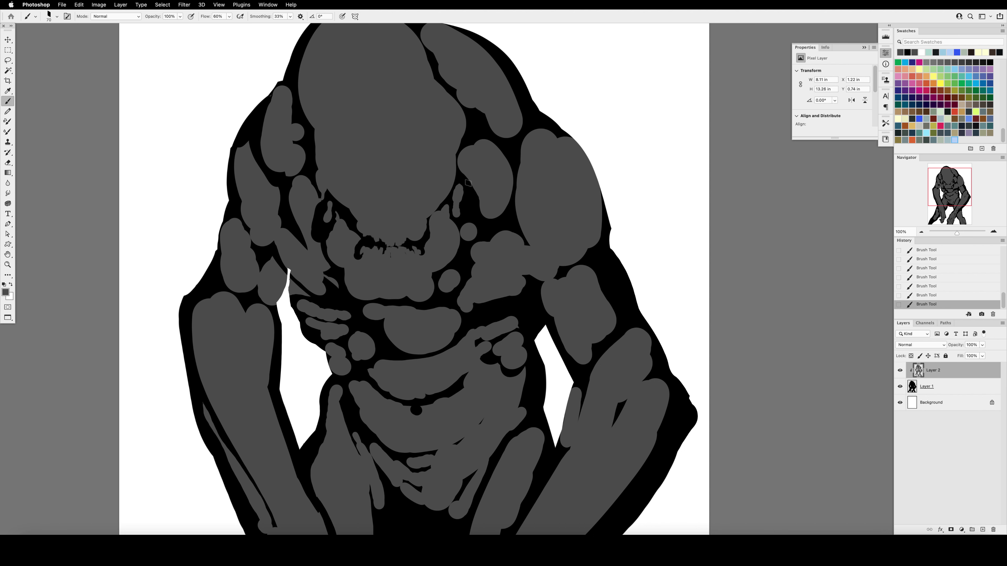
alt+super+click(445, 193)
super+click(437, 195)
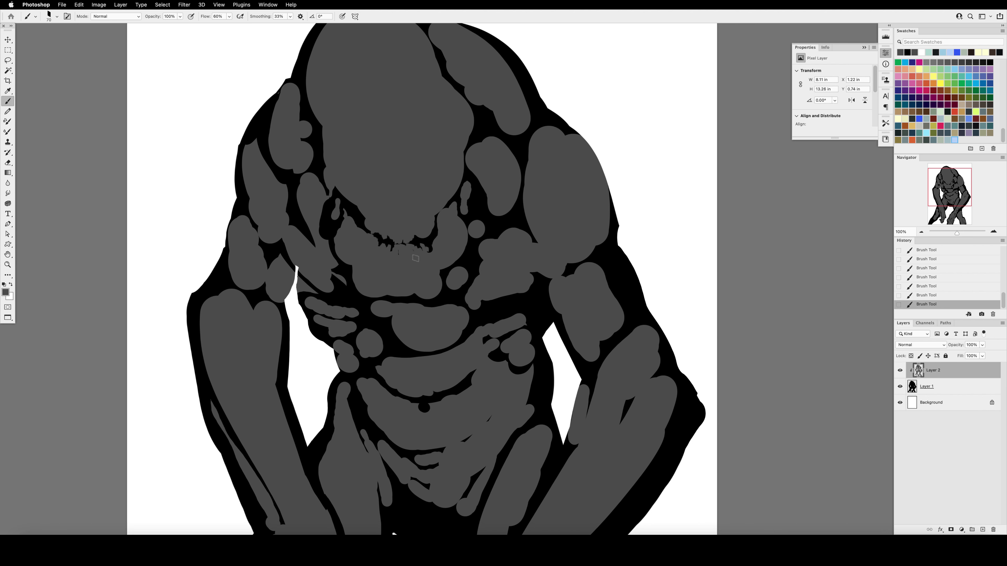
Step: Compare the whole figure with and without the gray shapes of Layer 2
key(z)
alt+click(474, 210)
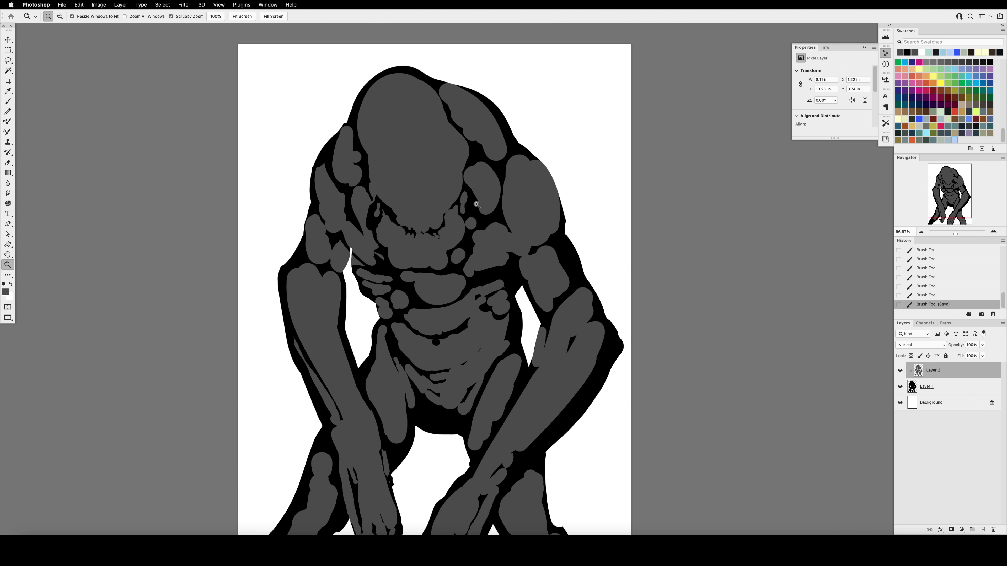
click(899, 370)
click(900, 370)
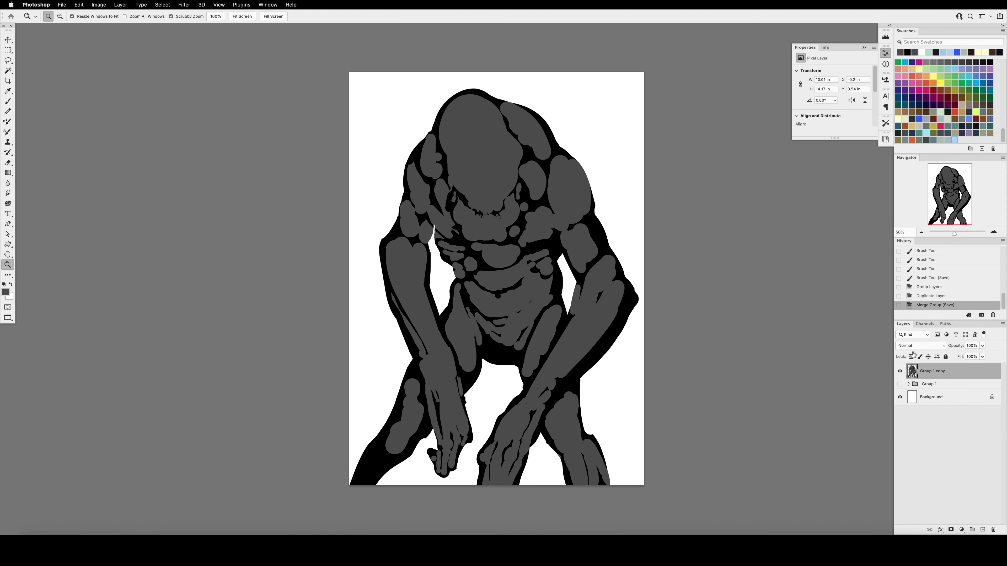
Step: Add a new layer above the merged creature copy, load the creature's selection, fill it with near-black gray and deselect
click(982, 529)
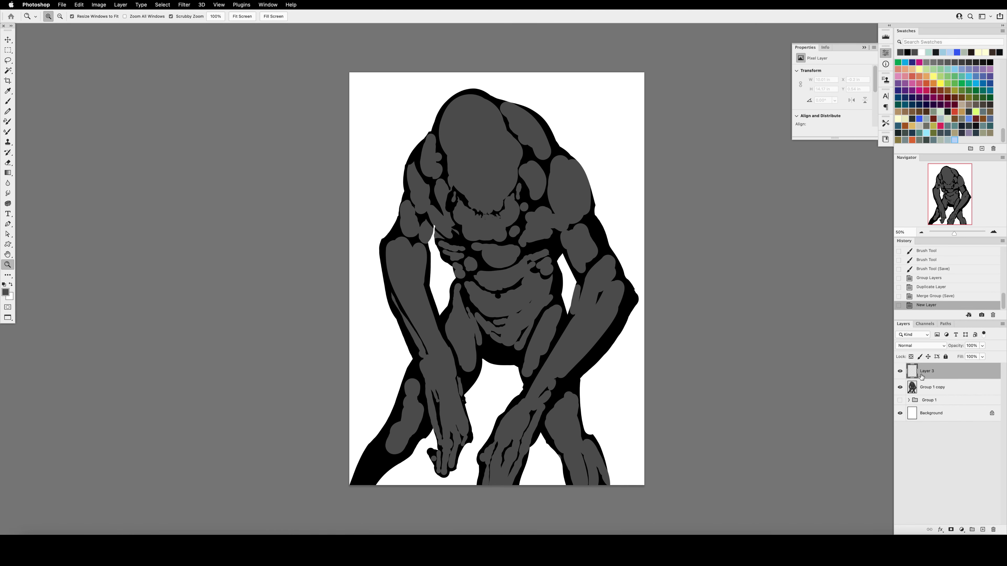
super+click(912, 388)
key(b)
click(5, 293)
click(62, 370)
click(241, 280)
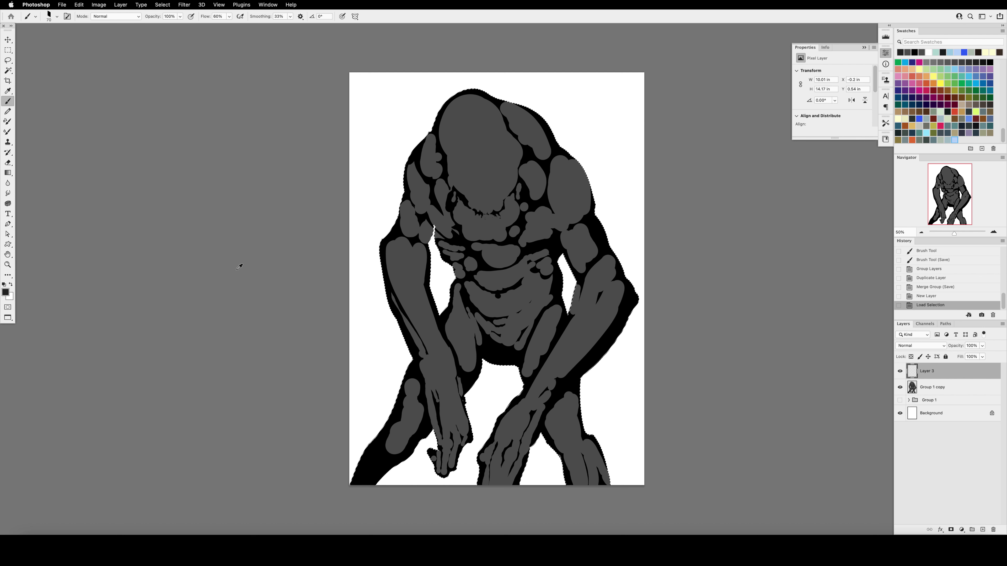
key(alt+BackSpace)
key(super+d)
Step: Set the near-black fill layer's opacity to 97% and merge it with the Group 1 copy layer
key(v)
key(9)
key(7)
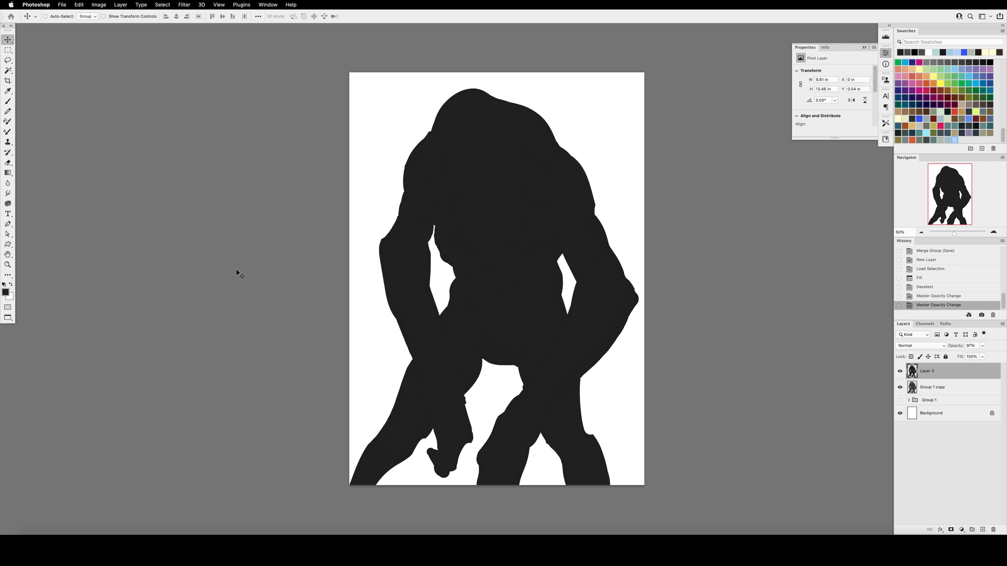
shift+click(936, 388)
key(super+e)
Step: Smudge the silhouette's edge along the hanging arm and shoulder, and choose a different smudge brush
key(r)
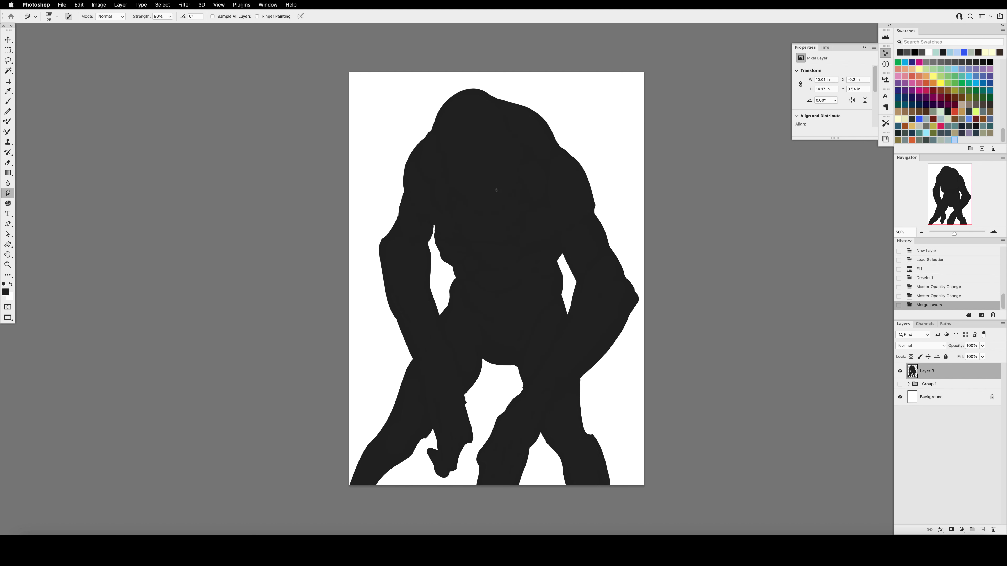
drag(384, 240, 401, 198)
drag(401, 206, 424, 134)
drag(413, 153, 427, 132)
drag(418, 144, 426, 129)
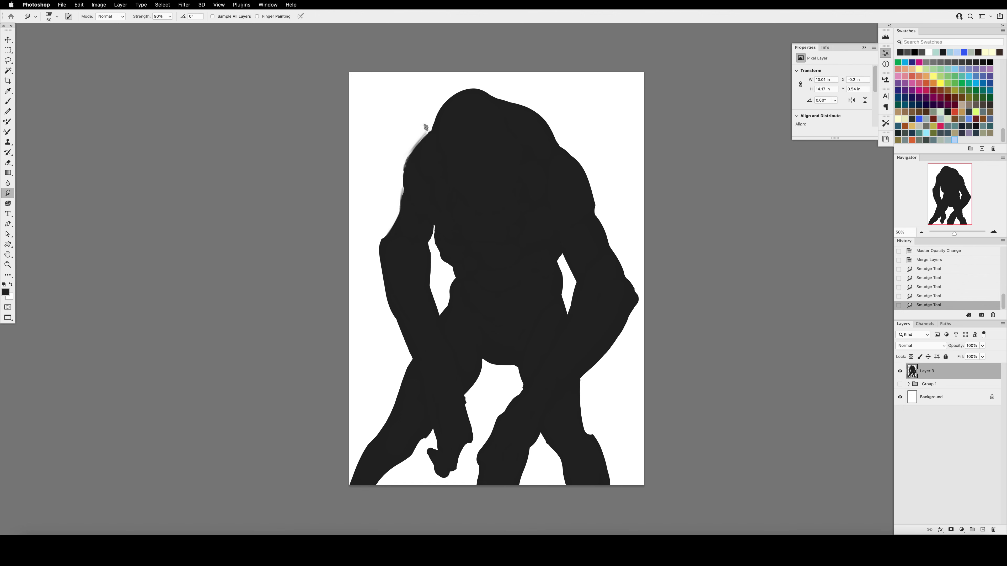
click(34, 17)
click(69, 40)
click(308, 254)
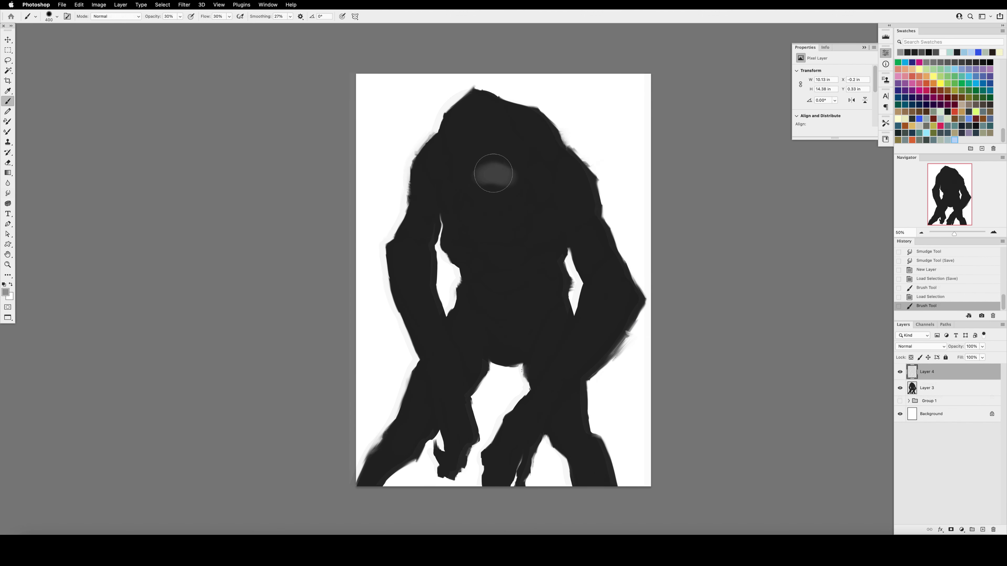
Step: Paint soft gray forms for the forehead, brow and teeth on Layer 4 within Layer 3's selection
mouse_move(491, 175)
mouse_down()
mouse_move(500, 138)
mouse_move(486, 111)
mouse_up()
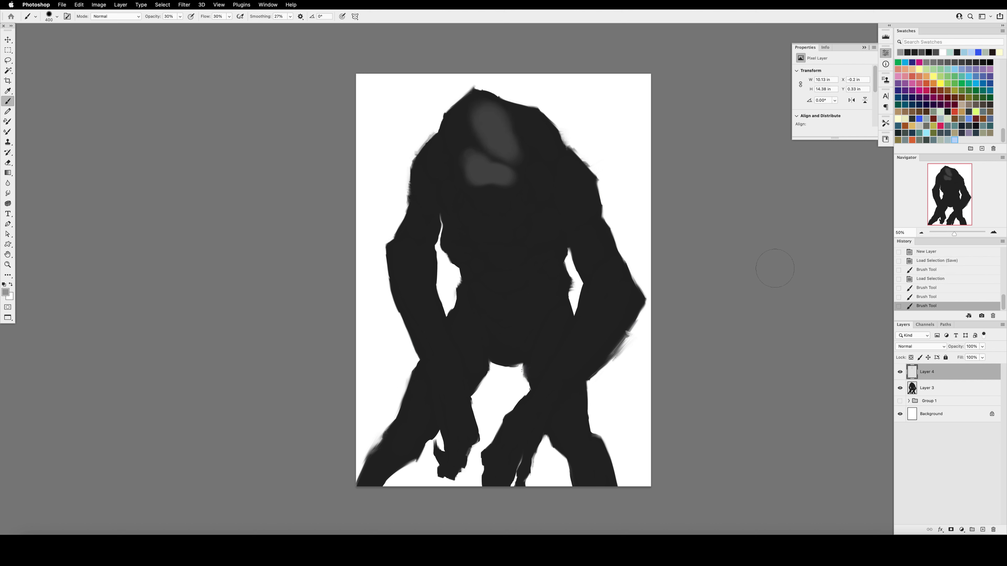
super+click(912, 387)
key(bracketleft)
mouse_move(494, 206)
mouse_down()
mouse_move(485, 200)
mouse_move(501, 238)
mouse_move(514, 214)
mouse_up()
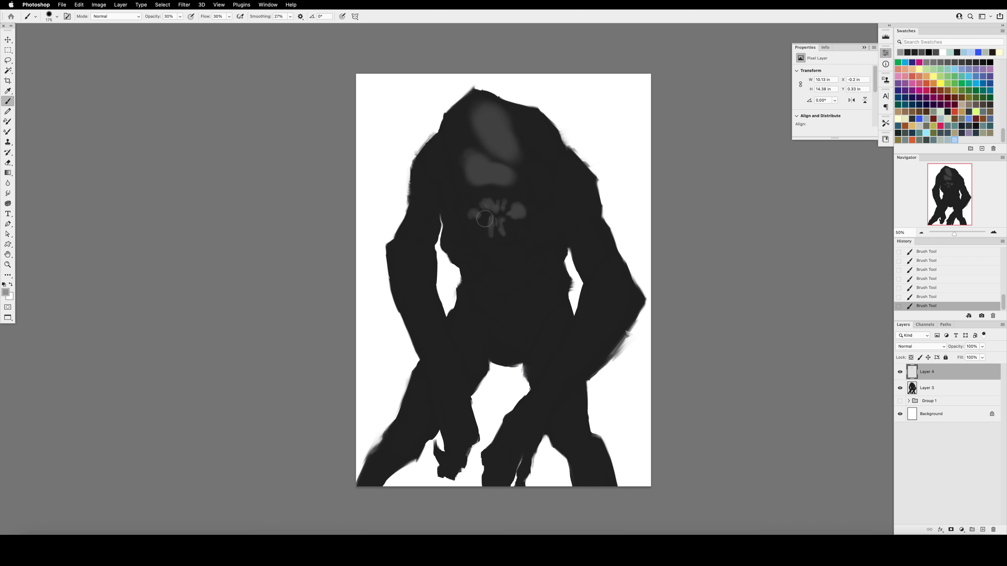
Step: Flip the canvas horizontally, reload Layer 3's selection and paint soft gray shapes on the cheek and side of the skull
key(super+shift+h)
super+click(913, 388)
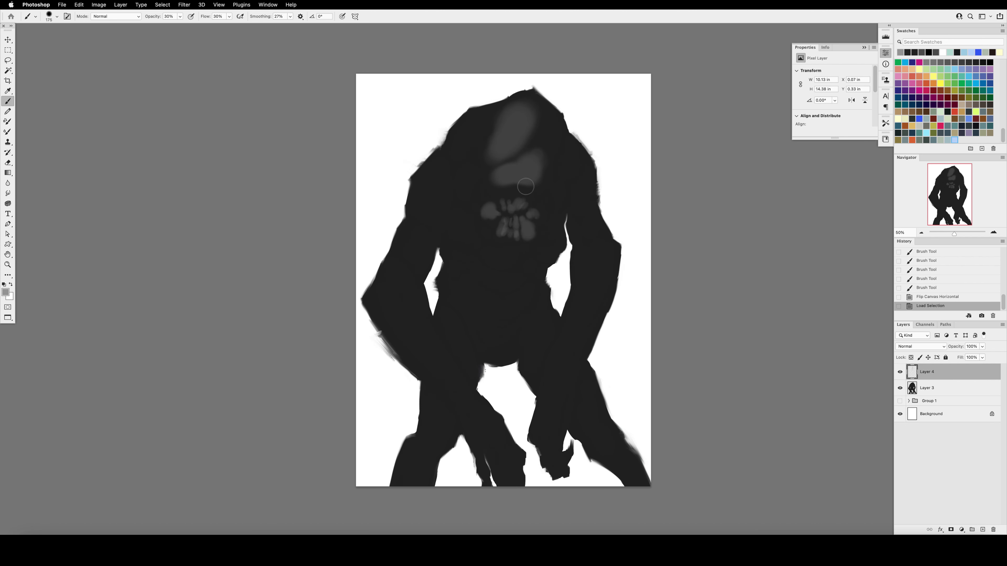
drag(503, 174, 495, 210)
drag(483, 187, 478, 185)
drag(474, 182, 472, 161)
drag(490, 117, 466, 146)
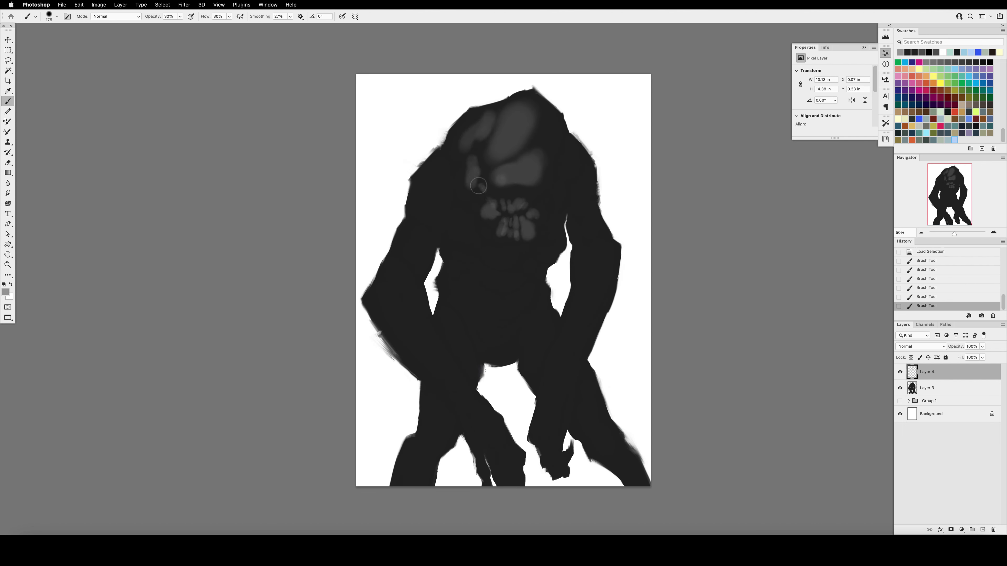
Step: Set the brush opacity to 20% and add soft gray forms to the jaw, brow and far side of the skull
key(2)
drag(486, 230, 503, 247)
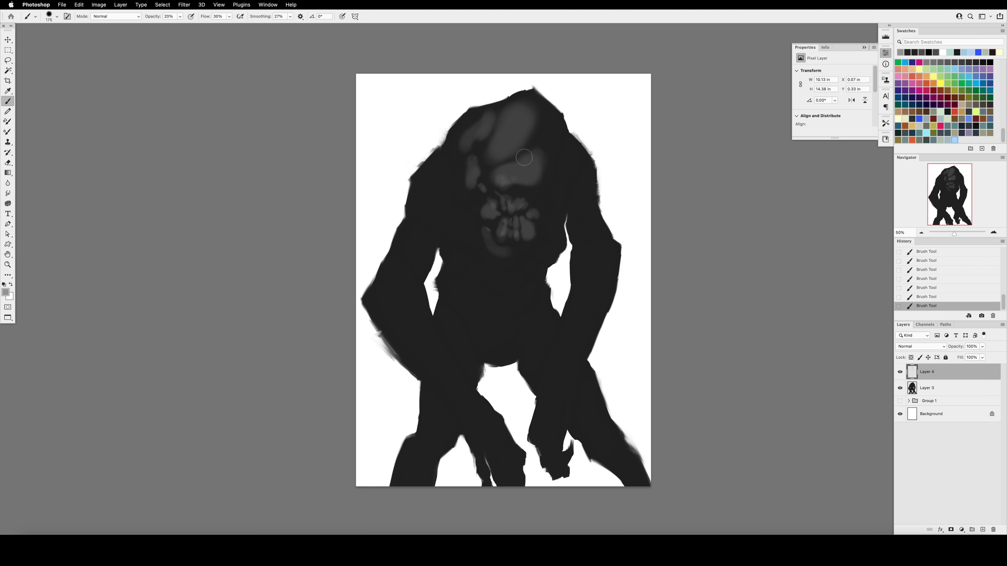
drag(524, 158, 555, 144)
mouse_move(531, 179)
mouse_down()
mouse_move(511, 187)
mouse_move(527, 200)
mouse_up()
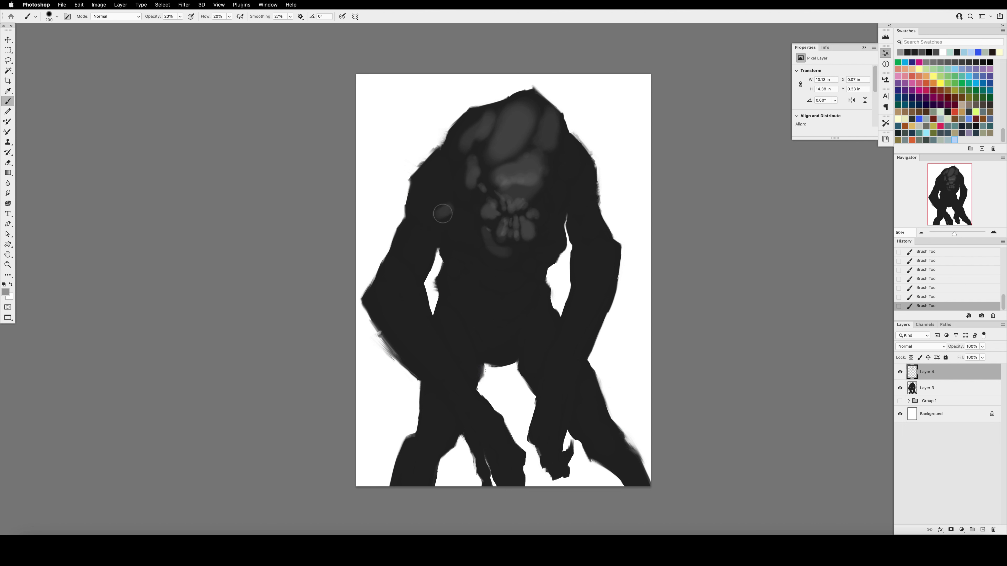
Step: Paint faint gray muscle forms on the shoulders, chest and belly, deepen the face shading, and save
mouse_move(442, 214)
mouse_down()
mouse_move(418, 190)
mouse_move(444, 224)
mouse_up()
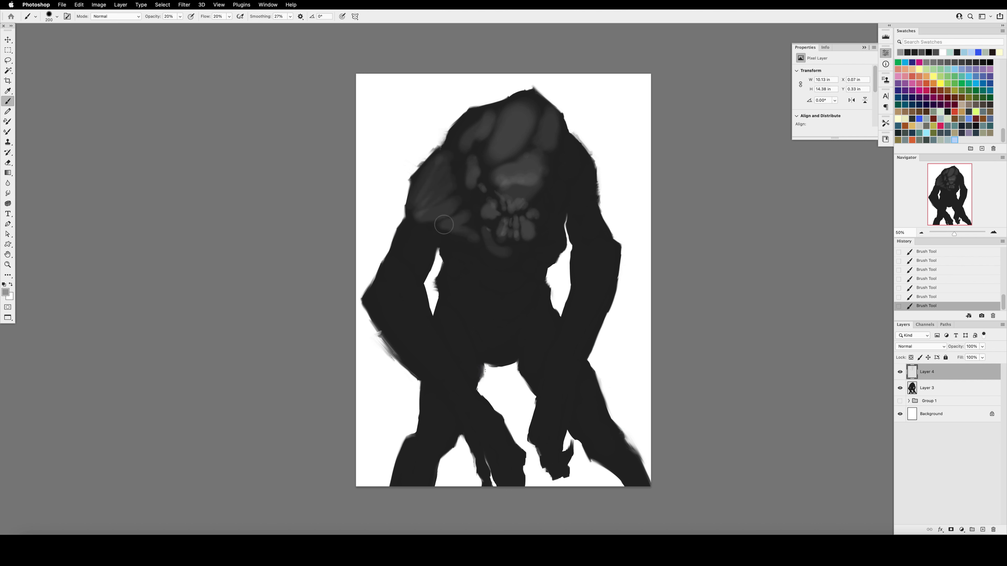
drag(492, 251, 482, 305)
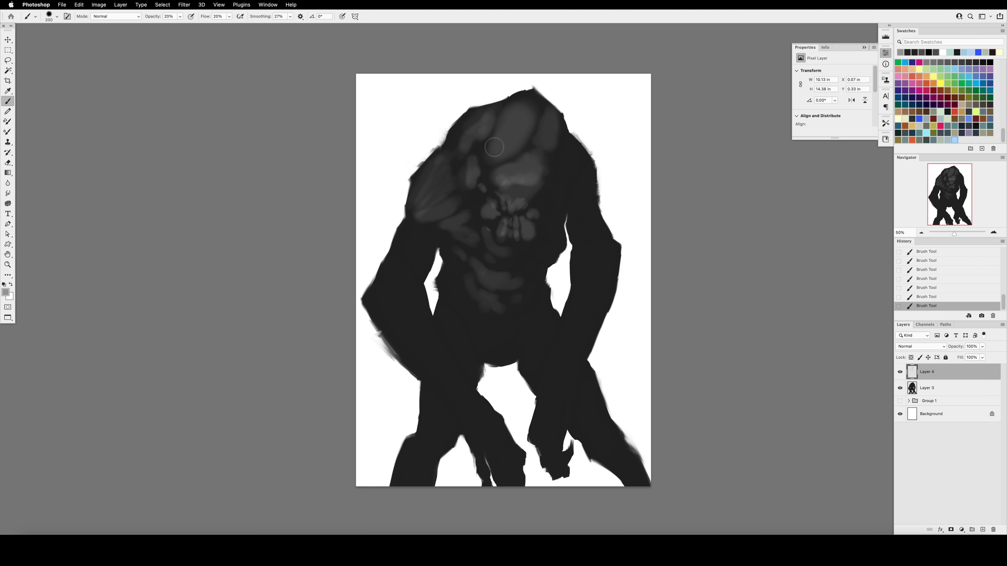
drag(505, 183, 502, 156)
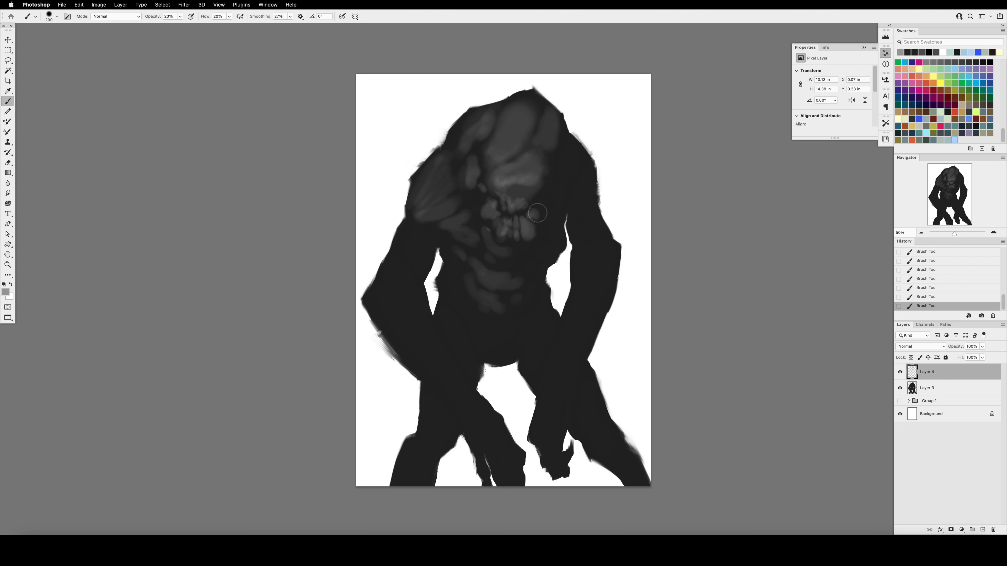
drag(557, 204, 570, 147)
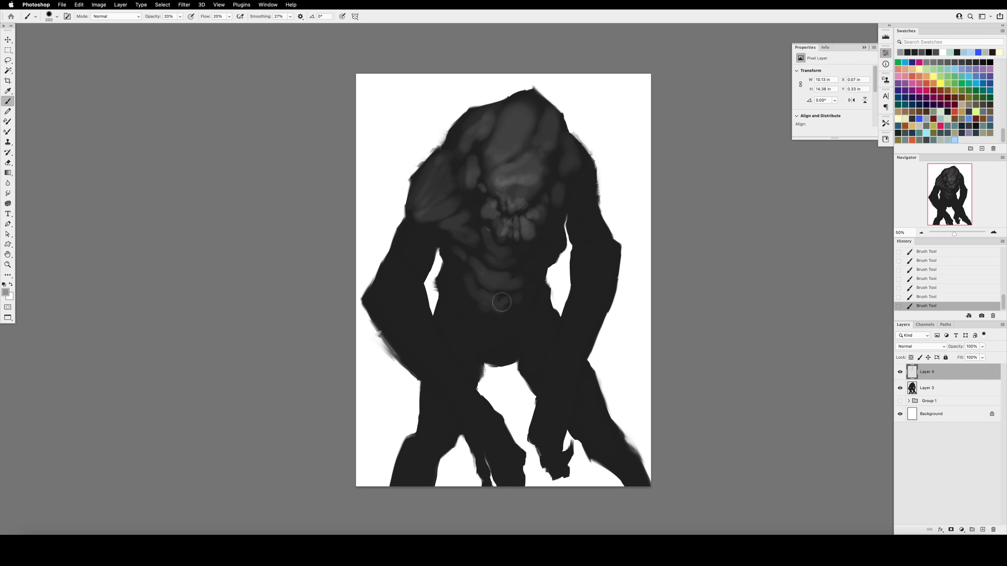
drag(514, 293, 497, 314)
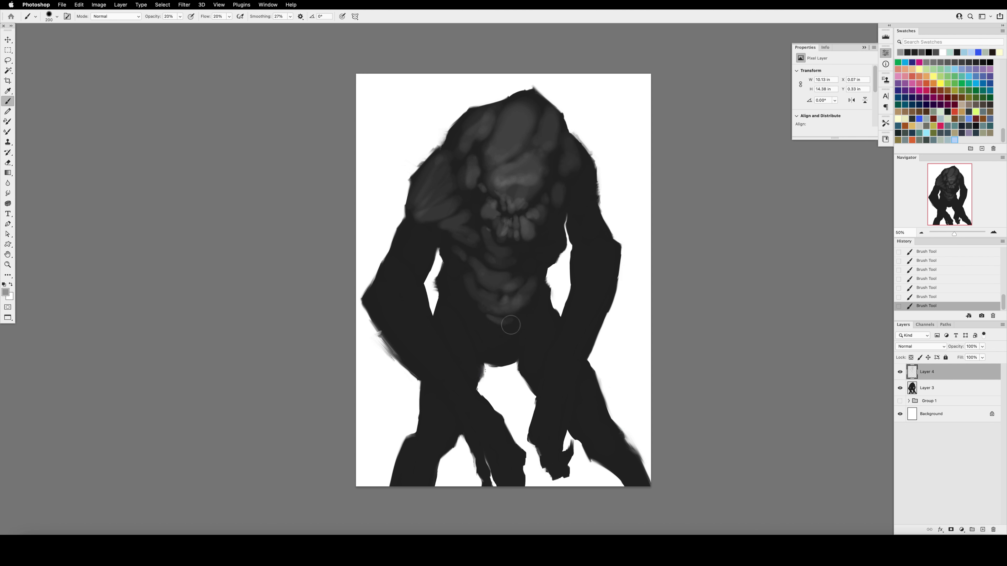
key(super+s)
Step: Flip the canvas horizontally and paint soft gray rib and skin-fold forms along the torso, with brush smoothing set to 40%
key(super+shift+h)
mouse_move(553, 256)
mouse_down()
mouse_move(558, 267)
mouse_move(542, 251)
mouse_up()
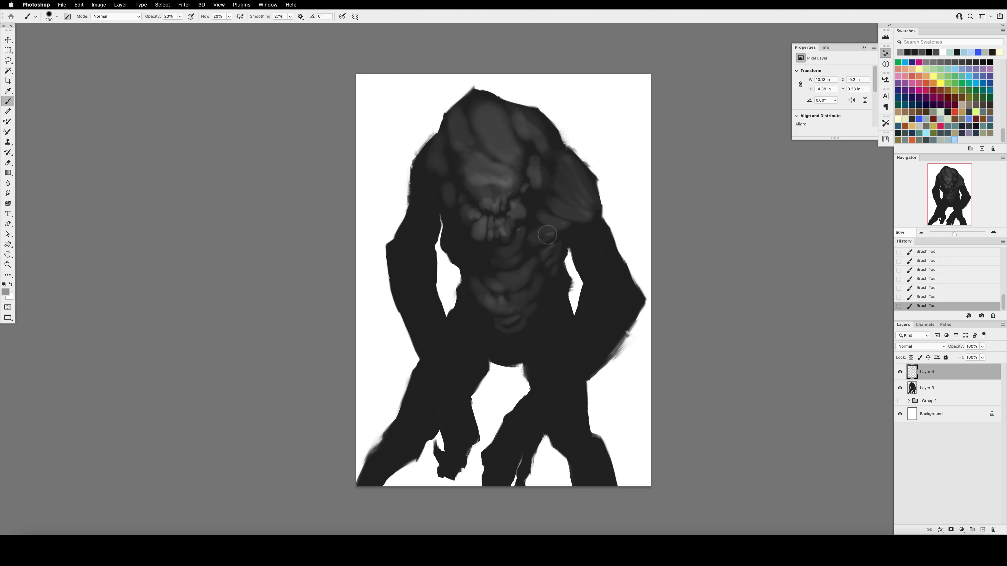
drag(289, 16, 296, 29)
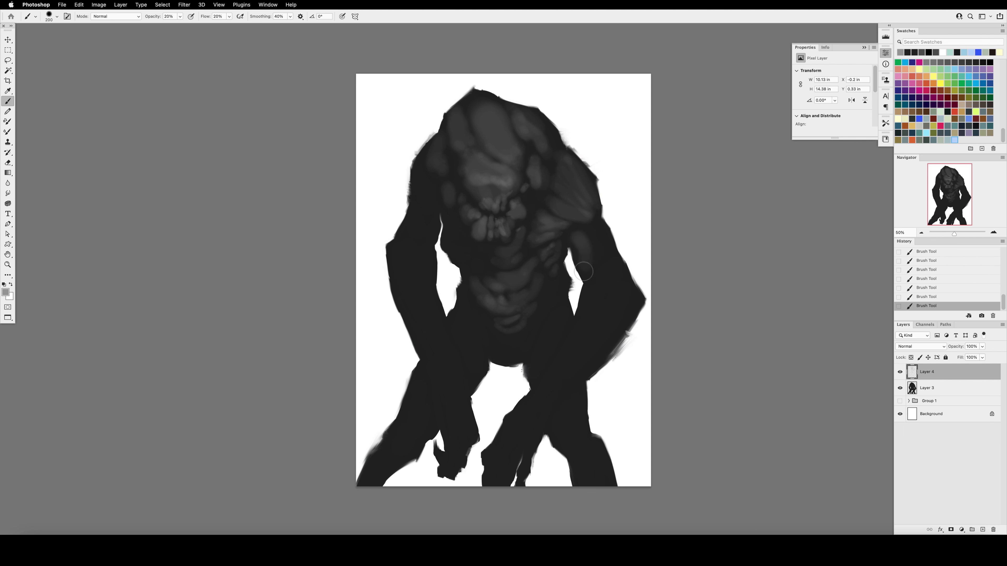
mouse_move(541, 268)
mouse_down()
mouse_move(544, 300)
mouse_move(503, 298)
mouse_move(521, 285)
mouse_move(521, 295)
mouse_move(531, 257)
mouse_move(516, 273)
mouse_move(535, 257)
mouse_move(518, 240)
mouse_move(508, 249)
mouse_move(553, 198)
mouse_move(531, 228)
mouse_move(533, 174)
mouse_move(537, 195)
mouse_move(501, 210)
mouse_move(506, 235)
mouse_move(497, 225)
mouse_move(494, 234)
mouse_move(534, 204)
mouse_move(517, 213)
mouse_move(515, 180)
mouse_move(521, 231)
mouse_move(512, 248)
mouse_move(544, 182)
mouse_move(511, 253)
mouse_move(525, 234)
mouse_move(492, 262)
mouse_move(515, 282)
mouse_move(533, 277)
mouse_move(518, 302)
mouse_move(550, 306)
mouse_move(538, 327)
mouse_move(558, 272)
mouse_move(546, 358)
mouse_move(554, 317)
mouse_move(542, 335)
mouse_move(552, 306)
mouse_move(538, 282)
mouse_up()
key(bracketleft)
key(bracketleft)
key(bracketleft)
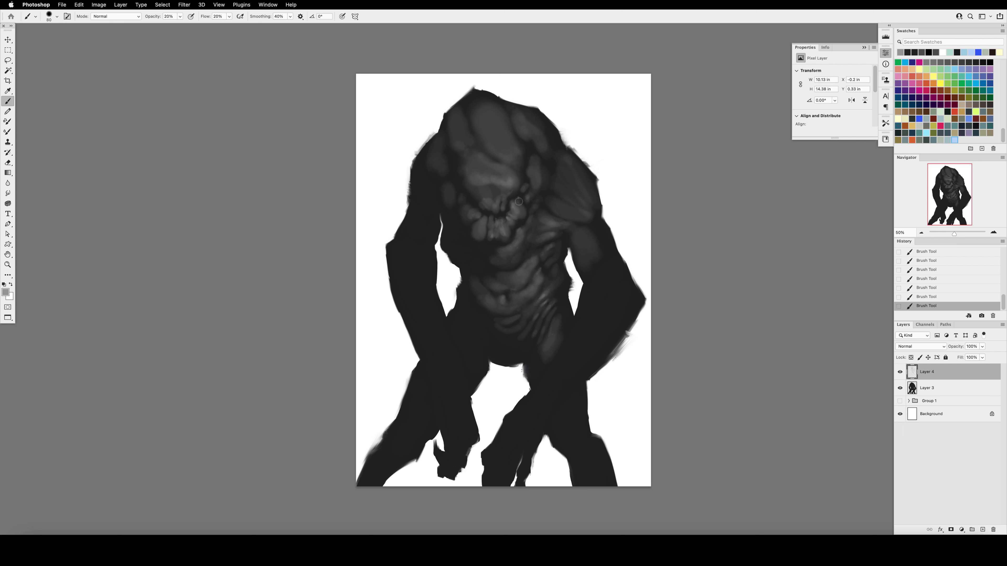
Step: Flip the canvas horizontally, reload Layer 3's selection and touch up the gray folds at the corner of the mouth
key(h)
click(899, 372)
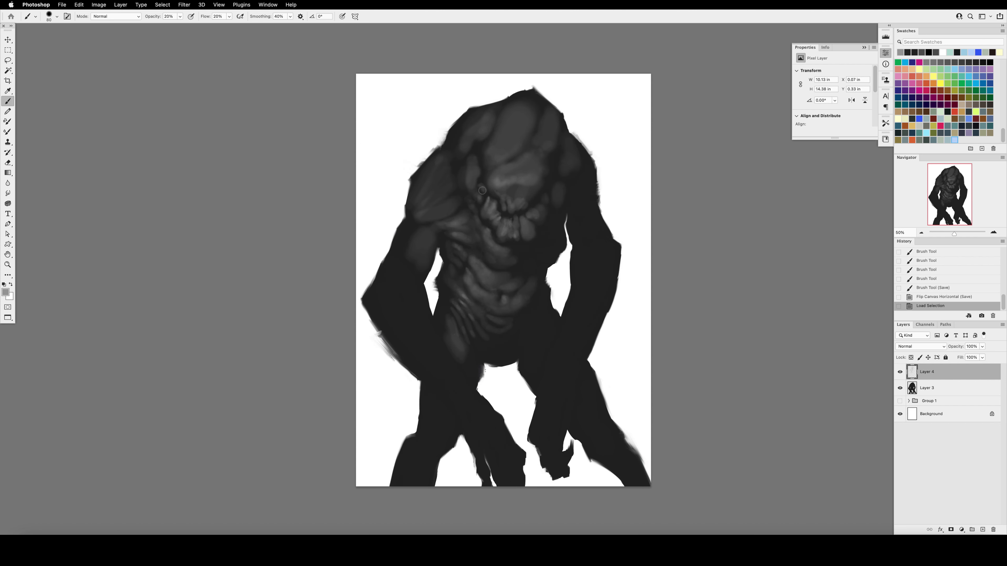
click(479, 195)
Step: Paint broad soft gray light over the skull, upper back and near shoulder muscles, resizing the brush between 125 and 200 px
key(bracketright)
key(bracketright)
key(bracketright)
key(bracketright)
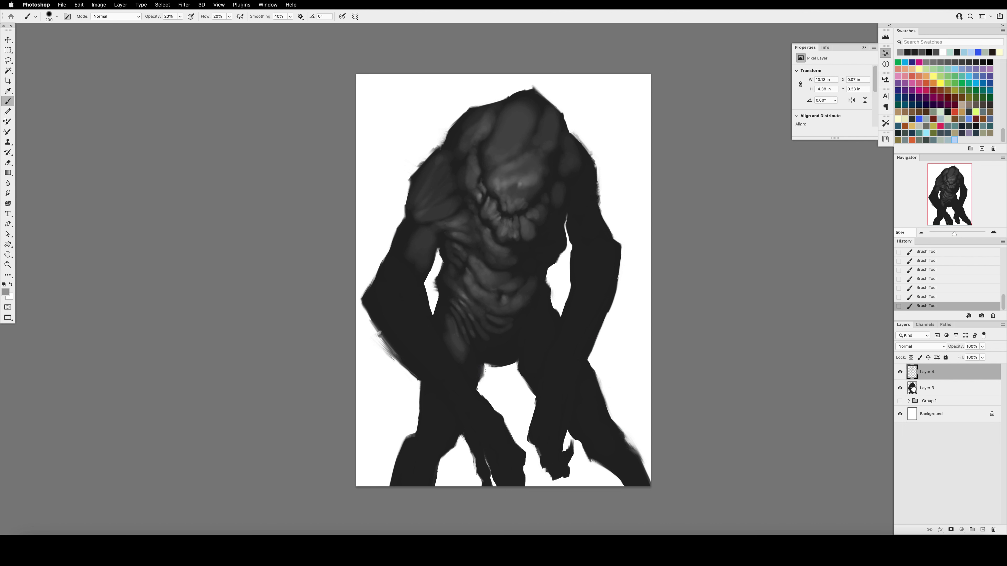
mouse_move(491, 119)
mouse_down()
mouse_move(511, 151)
mouse_move(515, 111)
mouse_move(551, 150)
mouse_move(488, 190)
mouse_move(423, 205)
mouse_up()
key(bracketleft)
key(bracketleft)
key(bracketleft)
key(bracketright)
key(bracketright)
key(bracketright)
drag(431, 168, 444, 177)
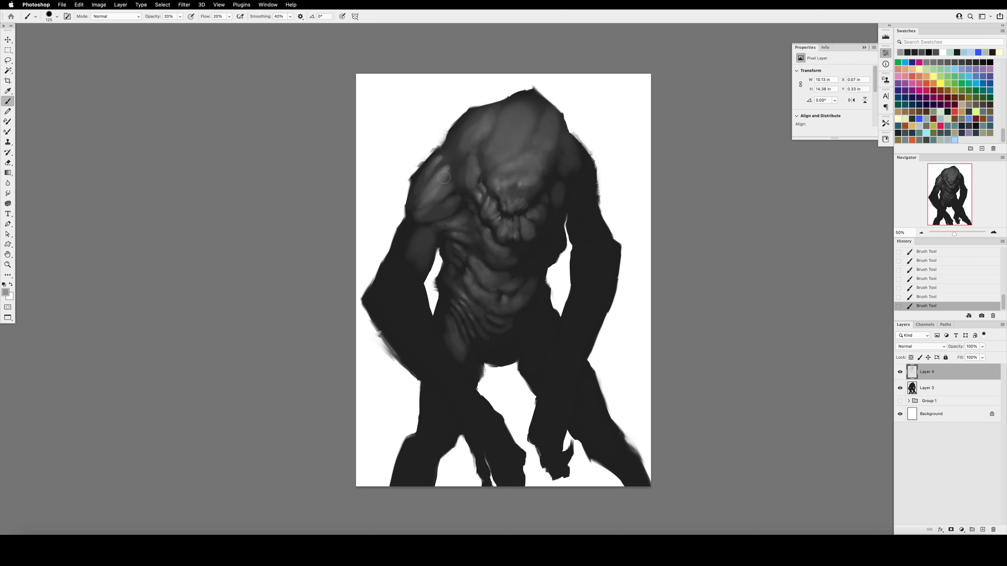
key(bracketright)
key(bracketright)
drag(440, 220, 455, 202)
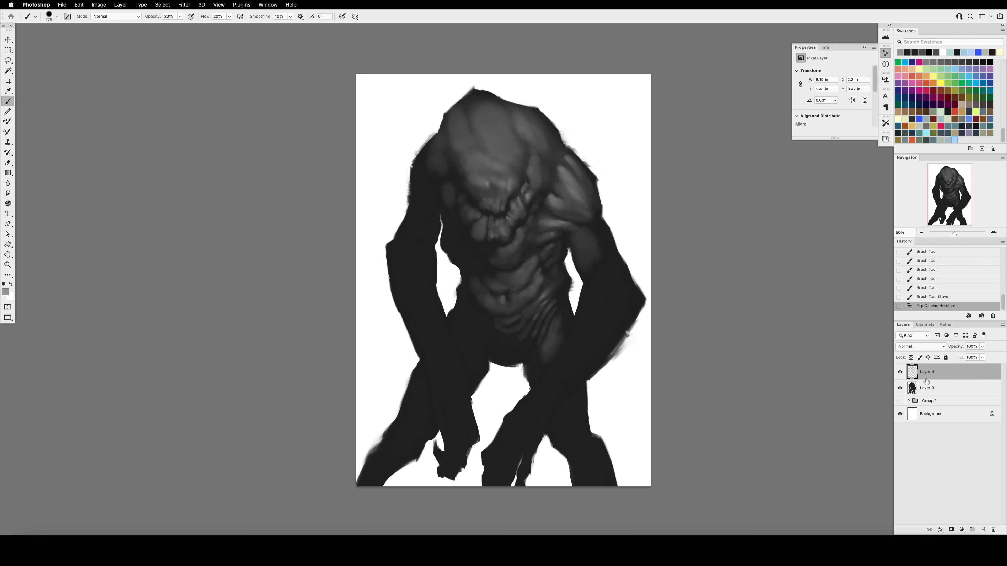
Step: Set brush opacity and flow to 40% and brighten the muscle ridges between the shoulder, temple and skull
drag(547, 176, 557, 186)
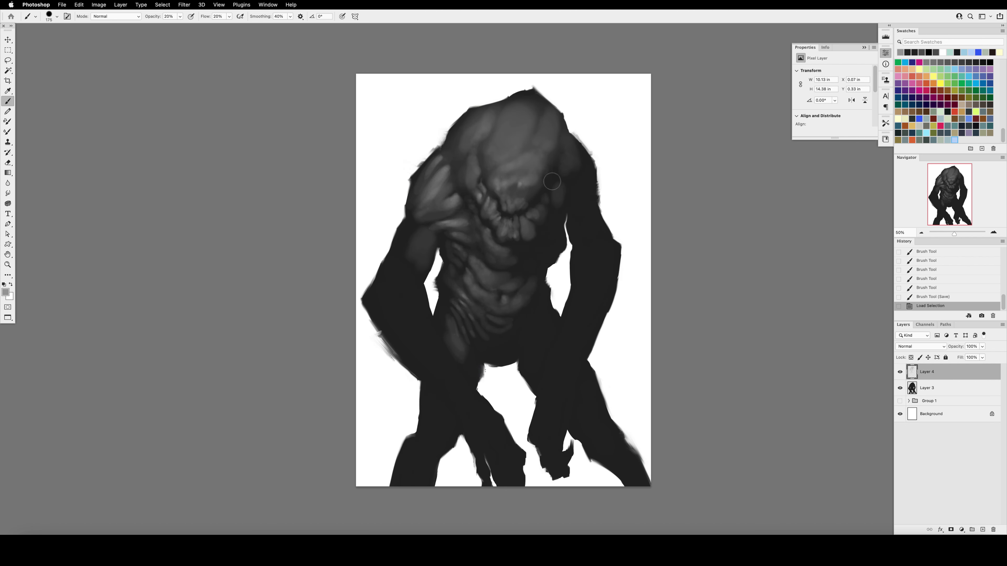
mouse_move(456, 151)
mouse_down()
mouse_move(461, 131)
mouse_move(488, 129)
mouse_up()
key(4)
key(shift+4)
click(477, 170)
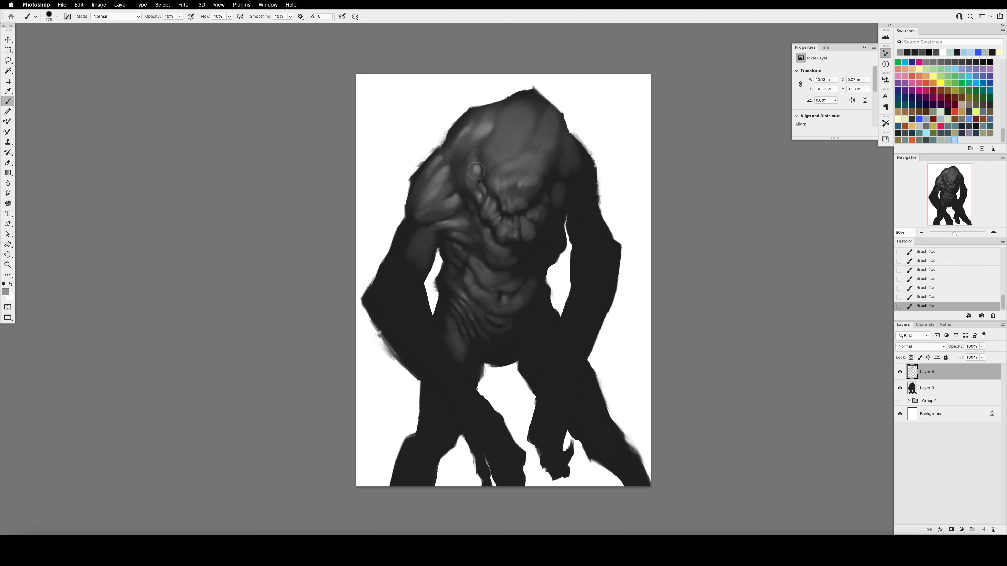
mouse_move(476, 175)
mouse_down()
mouse_move(469, 152)
mouse_move(502, 155)
mouse_move(499, 171)
mouse_move(509, 167)
mouse_move(500, 144)
mouse_move(513, 127)
mouse_up()
Step: Flip the canvas horizontally, reload Layer 3's selection and paint soft gray light on the near shoulder, neck and side of the chest
key(shift+super+h)
super+click(911, 388)
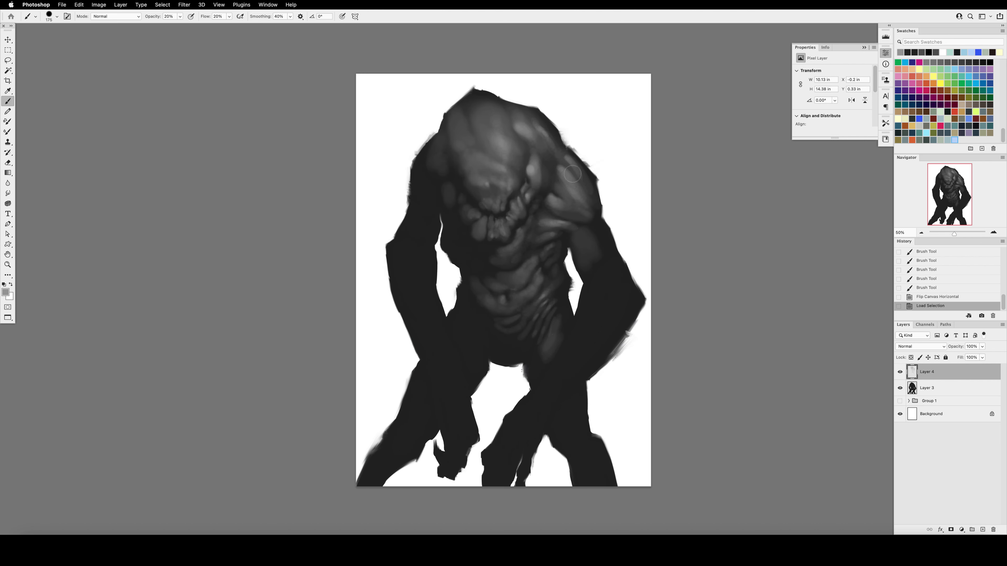
key(bracketright)
drag(538, 161, 540, 183)
drag(541, 167, 539, 185)
mouse_move(559, 172)
mouse_down()
mouse_move(578, 152)
mouse_move(581, 173)
mouse_up()
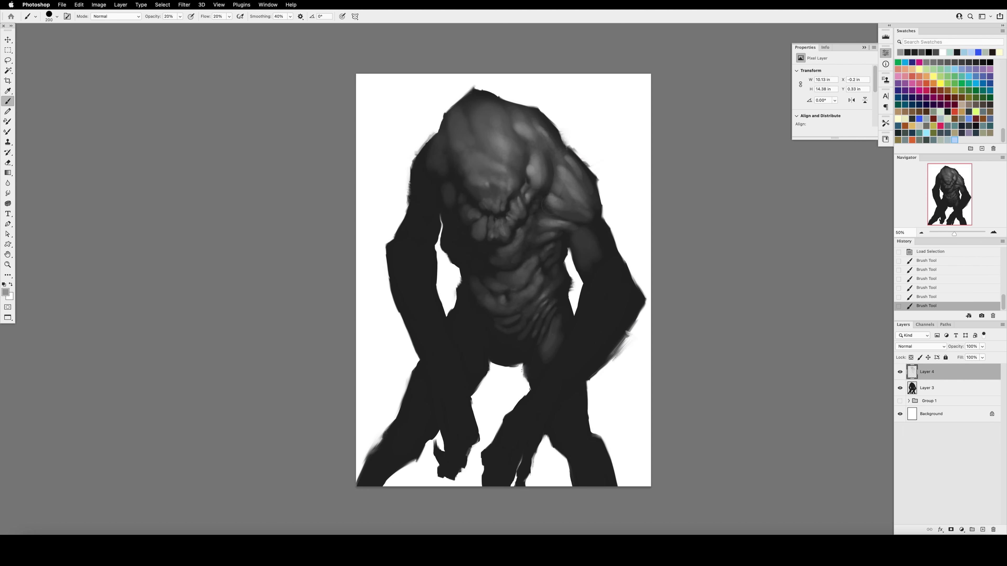
mouse_move(536, 236)
mouse_down()
mouse_move(558, 208)
mouse_move(524, 266)
mouse_move(543, 245)
mouse_move(533, 259)
mouse_move(535, 238)
mouse_move(523, 276)
mouse_move(532, 289)
mouse_move(515, 312)
mouse_move(552, 267)
mouse_up()
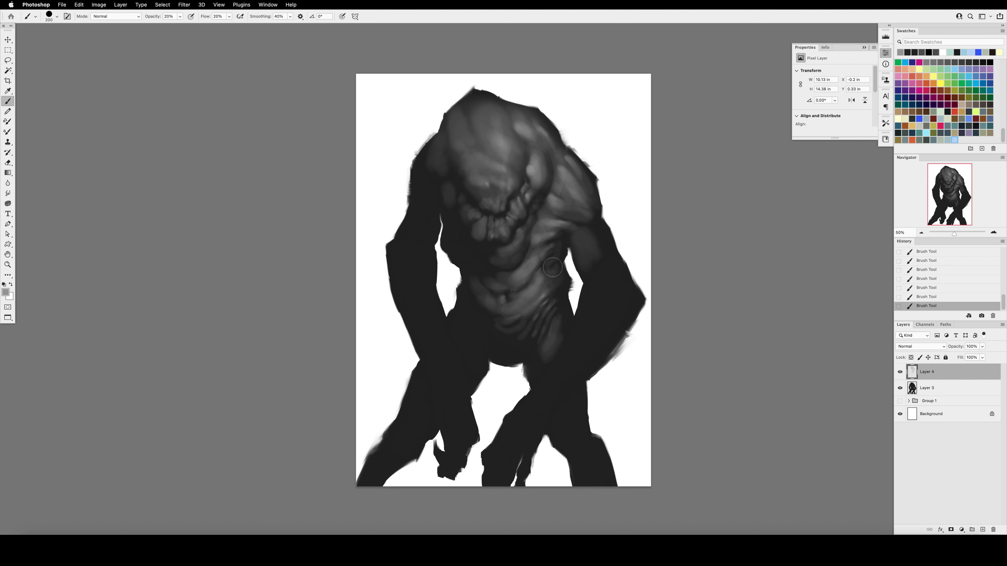
Step: Set brush opacity and flow to 30% and paint gray forms on the upper chest below the jaw with a smaller brush
key(3)
key(shift+3)
key(bracketleft)
key(bracketleft)
mouse_move(515, 244)
mouse_down()
mouse_move(525, 229)
mouse_move(503, 221)
mouse_up()
Step: Reload Layer 3's selection, set brush opacity and flow to 20%, and lighten the belly with a larger soft brush
super+click(912, 387)
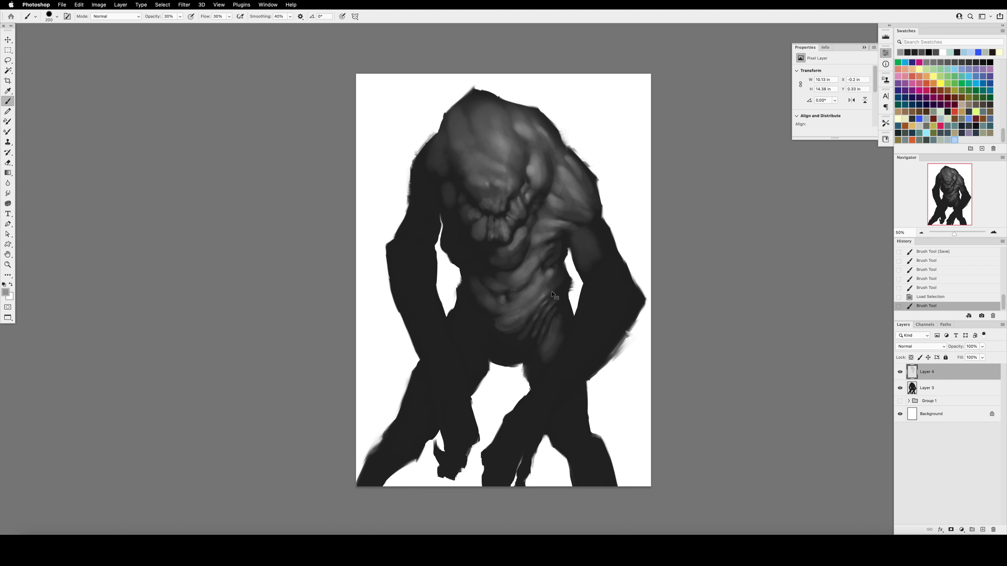
key(bracketright)
key(bracketright)
key(bracketright)
key(bracketright)
key(bracketright)
key(bracketright)
key(2)
key(shift+2)
mouse_move(508, 321)
mouse_down()
mouse_move(520, 312)
mouse_move(505, 296)
mouse_move(502, 313)
mouse_up()
Step: Shape the rib forms along the side of the torso with soft gray strokes from a smaller brush
key(bracketleft)
key(bracketleft)
key(bracketleft)
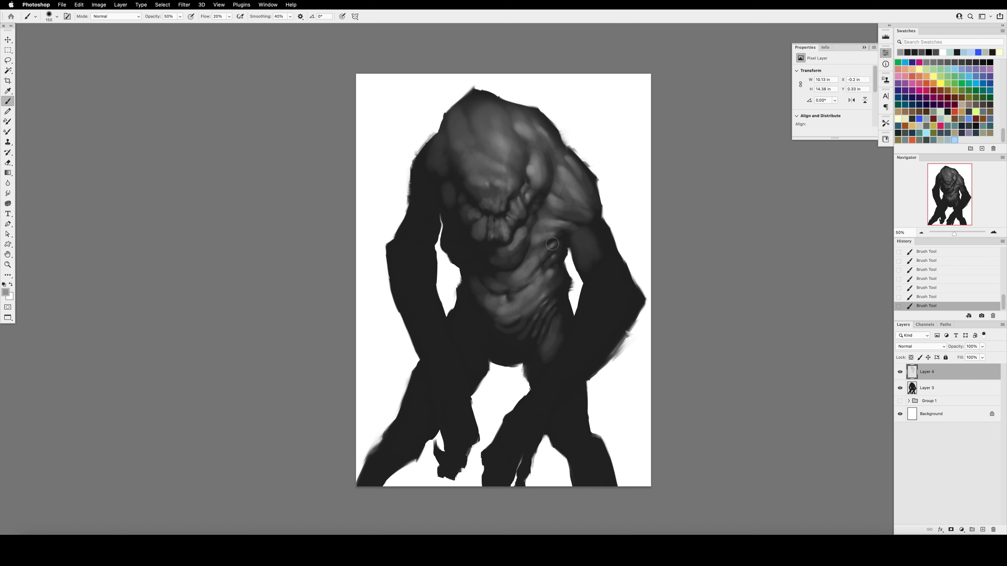
drag(556, 269, 553, 281)
drag(555, 275, 563, 286)
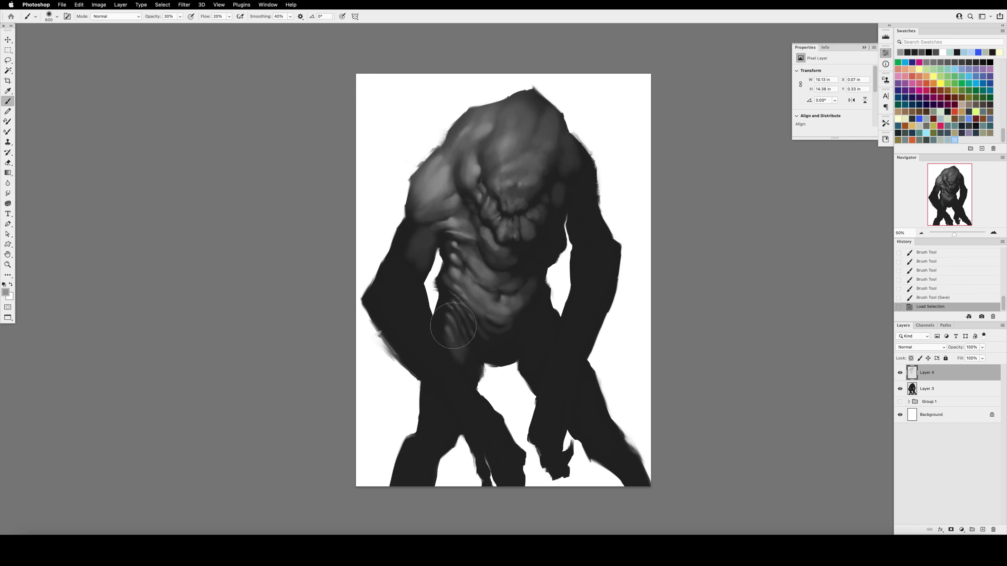
Step: Block in soft gray light down the near thigh with a 600 px brush and refine the hip and inner thigh with smaller strokes
drag(451, 313, 453, 345)
drag(447, 341, 434, 417)
key(bracketleft)
key(bracketleft)
key(bracketleft)
key(bracketleft)
key(bracketleft)
key(bracketleft)
key(bracketleft)
key(bracketleft)
mouse_move(449, 307)
mouse_down()
mouse_move(446, 337)
mouse_move(438, 327)
mouse_move(448, 296)
mouse_up()
key(bracketleft)
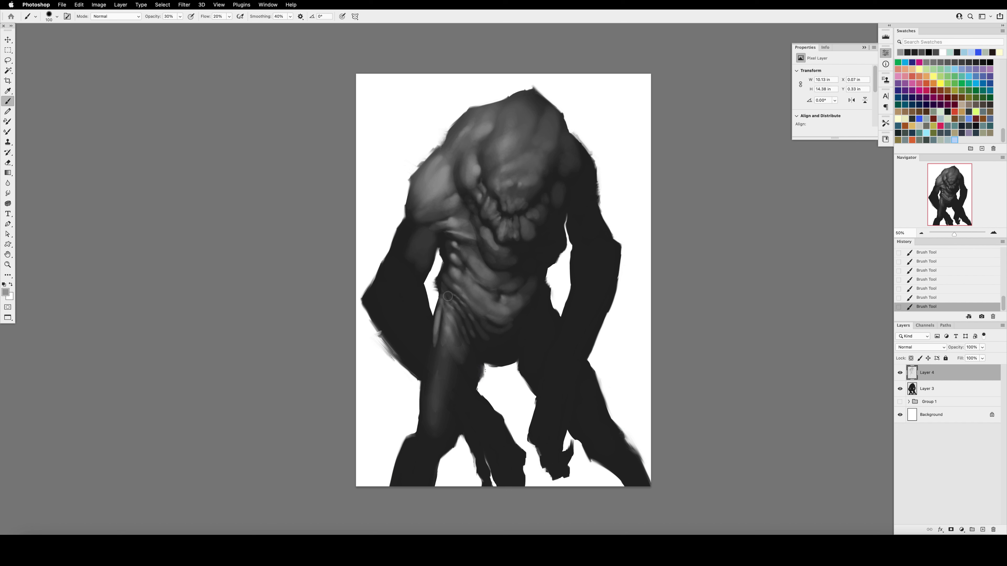
mouse_move(473, 357)
mouse_down()
mouse_move(460, 380)
mouse_move(474, 354)
mouse_up()
key(bracketright)
key(bracketright)
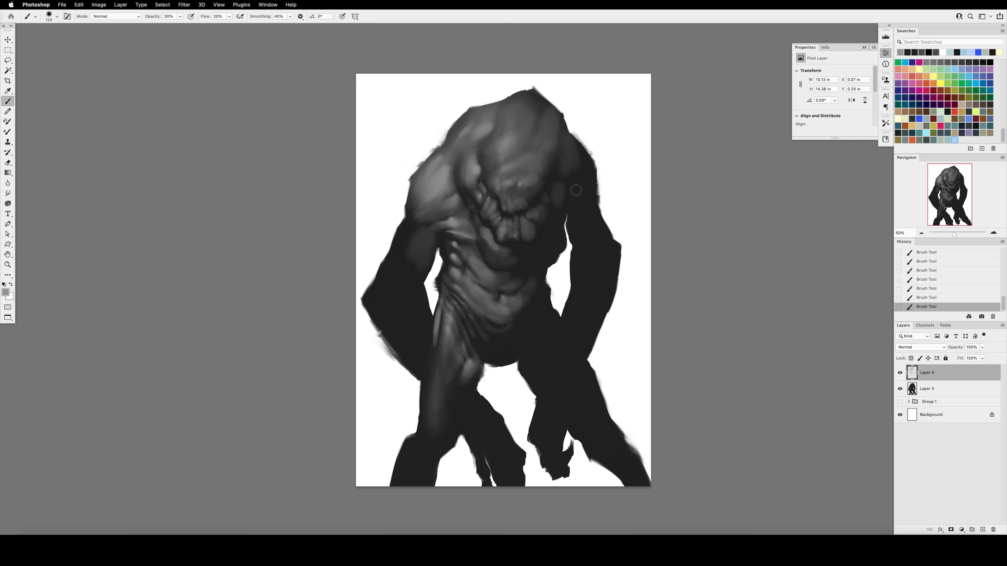
Step: Paint gray muscle forms on the far thigh and hip fold with a smaller brush and save the file
key(bracketleft)
key(bracketleft)
key(bracketleft)
drag(527, 323, 554, 373)
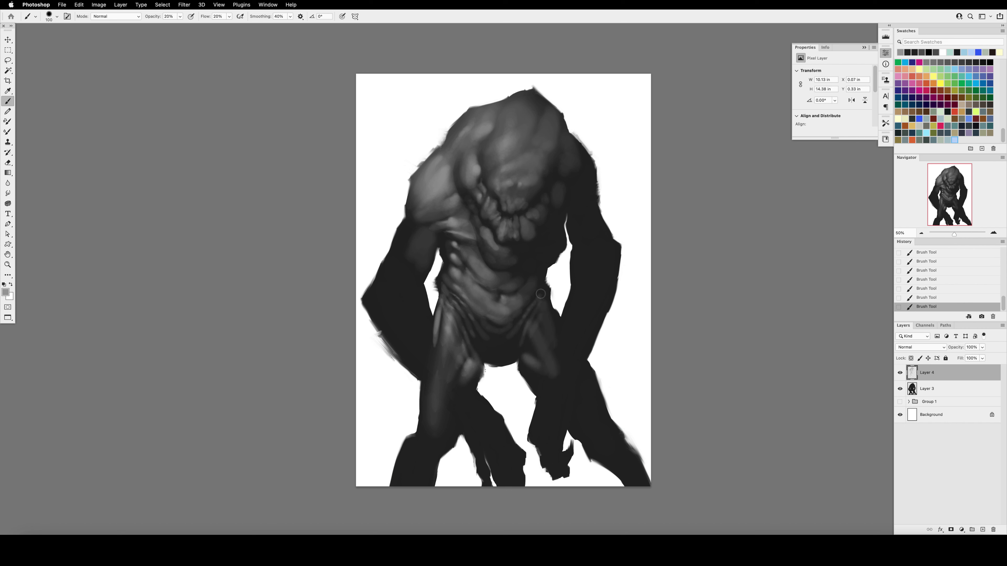
mouse_move(538, 306)
mouse_down()
mouse_move(533, 348)
mouse_move(510, 338)
mouse_move(525, 357)
mouse_move(527, 307)
mouse_up()
key(super+s)
Step: Flip the canvas horizontally, reload Layer 3's selection, paint soft gray light from the upper chest across the face to the shoulder, and save
key(super+shift+h)
super+click(911, 389)
key(super+h)
key(bracketright)
key(bracketright)
key(bracketright)
key(bracketleft)
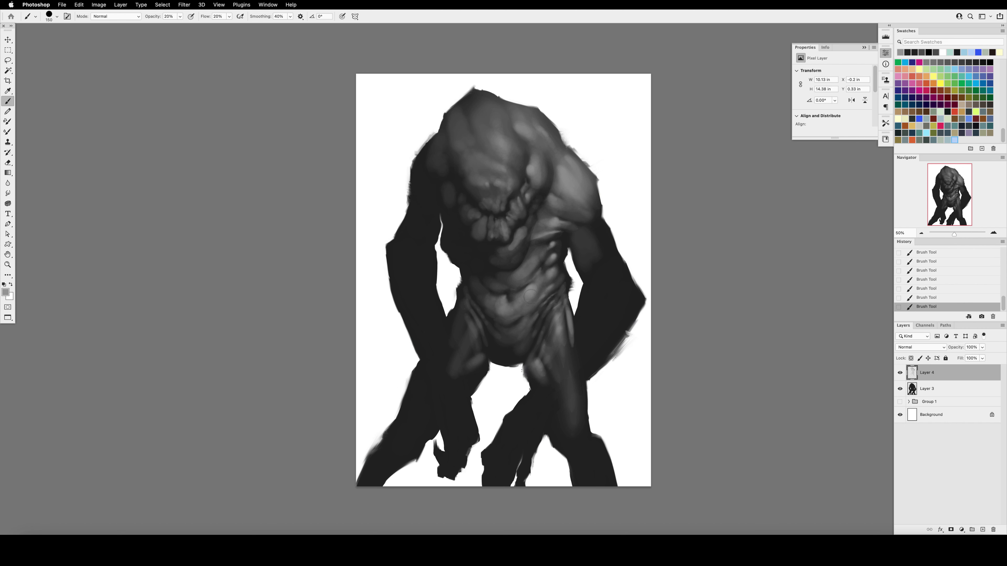
key(bracketleft)
key(bracketright)
key(bracketright)
key(bracketright)
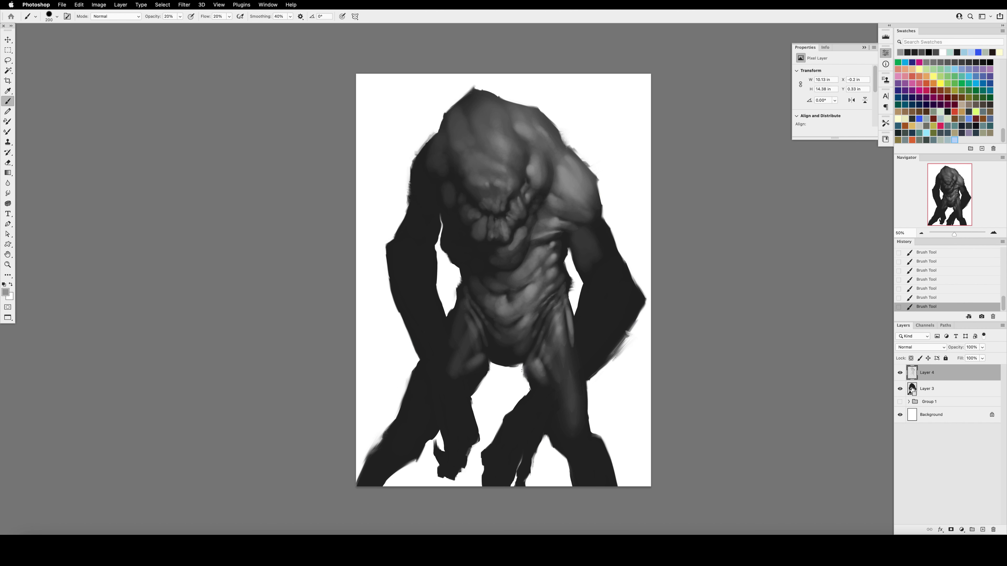
super+click(911, 389)
drag(517, 241, 504, 254)
mouse_move(516, 234)
mouse_down()
mouse_move(501, 256)
mouse_move(518, 206)
mouse_up()
drag(512, 200, 502, 206)
mouse_move(489, 197)
mouse_down()
mouse_move(506, 181)
mouse_move(554, 180)
mouse_up()
key(super+s)
Step: Reload Layer 3's selection, lighten the upper shoulder muscle and save the file
super+click(912, 388)
drag(556, 163, 556, 178)
drag(555, 168, 563, 175)
key(super+s)
Step: Flip the canvas horizontally, reload Layer 3's selection, and erase and repaint the gray edge where the shoulder meets the upper back
key(super+shift+h)
super+click(912, 389)
key(e)
drag(451, 143, 463, 129)
key(b)
drag(452, 143, 462, 130)
mouse_move(454, 140)
mouse_down()
mouse_move(464, 127)
mouse_move(459, 135)
mouse_up()
drag(453, 139, 468, 122)
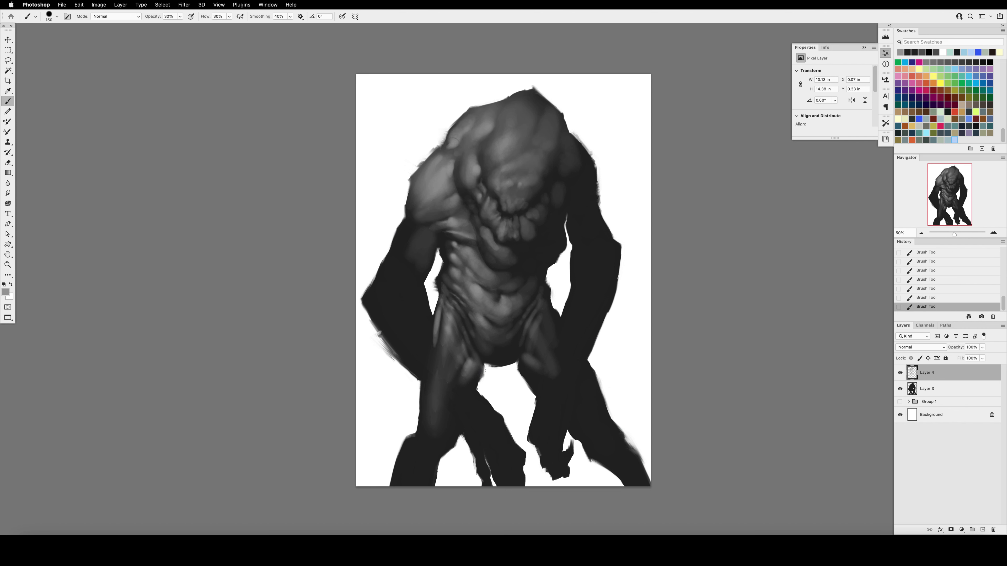
Step: Add a small gray accent beside the mouth and broaden the soft light on the skull with a brush enlarged to 500 px
key(bracketleft)
key(bracketleft)
click(493, 201)
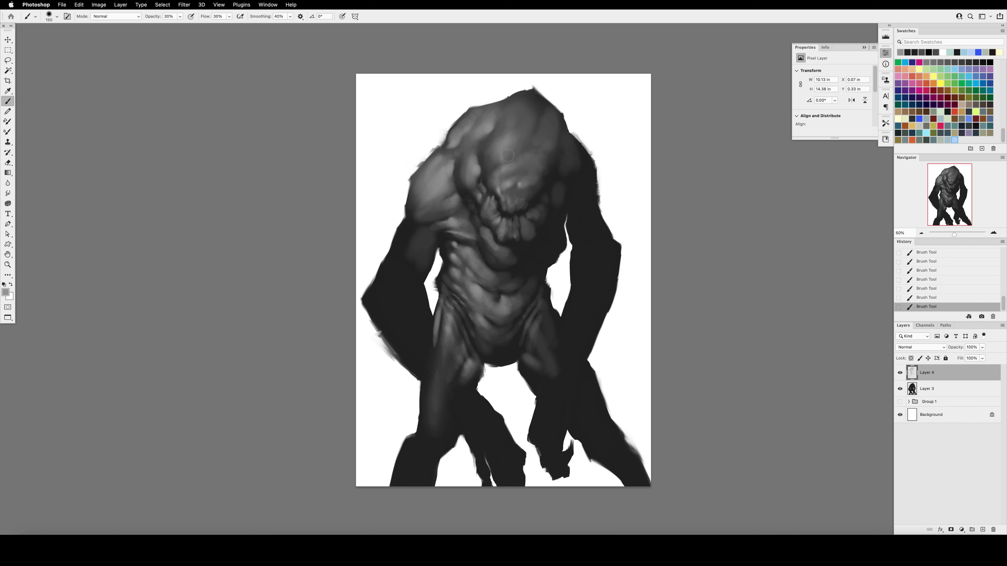
key(bracketright)
key(bracketright)
key(bracketright)
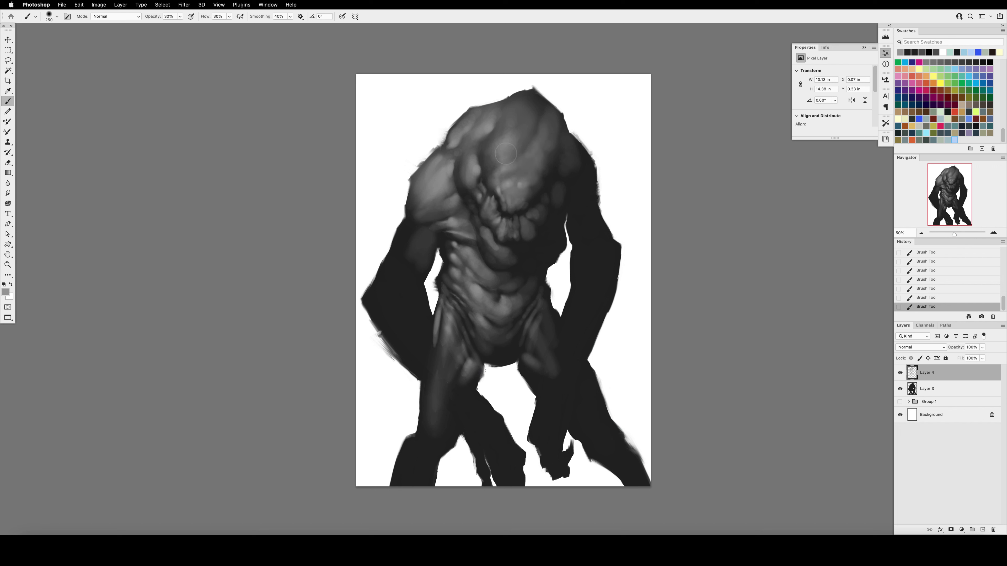
key(bracketright)
key(bracketright)
key(bracketright)
Step: Reload Layer 3's selection, set brush opacity and flow to 20%, and paint soft gray forms on the far chest, neck and shoulder
super+click(906, 387)
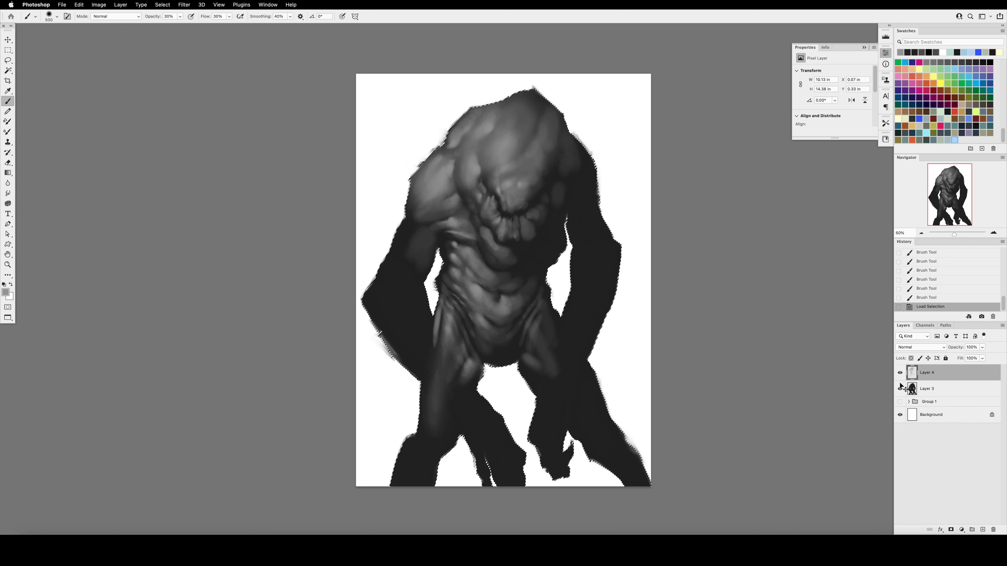
key(super+h)
key(2)
key(shift+2)
key(bracketleft)
key(bracketleft)
key(bracketleft)
key(bracketleft)
key(bracketleft)
mouse_move(511, 251)
mouse_down()
mouse_move(517, 258)
mouse_move(542, 233)
mouse_move(556, 242)
mouse_move(543, 259)
mouse_up()
drag(543, 265, 551, 262)
mouse_move(566, 209)
mouse_down()
mouse_move(556, 219)
mouse_move(556, 177)
mouse_move(571, 150)
mouse_move(568, 166)
mouse_up()
key(bracketleft)
drag(570, 178, 555, 188)
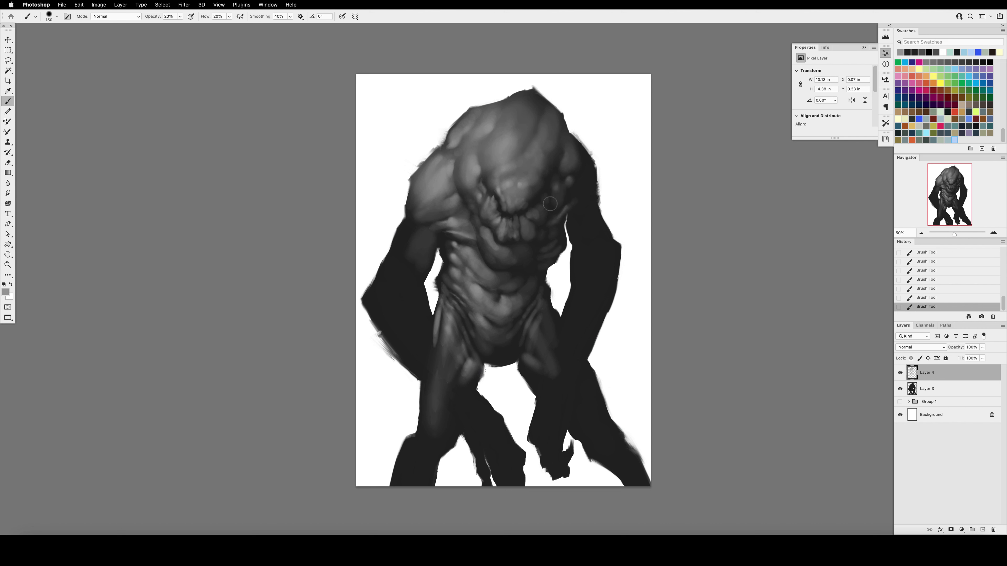
Step: Set the brush opacity to 30% and define the mouth, lips and jaw folds with small gray strokes
key(bracketleft)
key(3)
drag(511, 204, 514, 208)
drag(513, 208, 525, 203)
drag(526, 203, 524, 208)
drag(532, 211, 530, 233)
drag(527, 226, 522, 238)
Step: Rotate the canvas view and paint small teeth and lip details in the mouth, raising the brush opacity to 40%
key(r)
drag(533, 229, 514, 234)
mouse_move(516, 230)
mouse_down()
mouse_move(514, 240)
mouse_move(528, 218)
mouse_move(494, 211)
mouse_up()
key(b)
mouse_move(499, 203)
mouse_down()
mouse_move(492, 215)
mouse_move(519, 182)
mouse_move(510, 195)
mouse_up()
key(4)
key(super+f)
drag(515, 189, 508, 198)
Step: Set the brush opacity to 50%, paint strokes from the face toward the shoulder, and undo the last stroke
key(5)
drag(506, 190, 462, 203)
drag(466, 206, 469, 212)
mouse_move(471, 208)
mouse_down()
mouse_move(466, 233)
mouse_move(431, 199)
mouse_move(419, 160)
mouse_move(427, 241)
mouse_up()
key(3)
key(super+z)
Step: Reload Layer 3's selection, hide its outline and paint gray muscle folds down the upper arm, adjusting the brush size
super+click(912, 389)
key(super+h)
key(bracketright)
key(bracketright)
key(bracketright)
key(bracketleft)
key(bracketleft)
key(bracketleft)
key(bracketleft)
key(bracketleft)
mouse_move(563, 226)
mouse_down()
mouse_move(598, 232)
mouse_move(593, 262)
mouse_move(603, 224)
mouse_move(616, 283)
mouse_up()
key(bracketright)
key(bracketright)
key(bracketright)
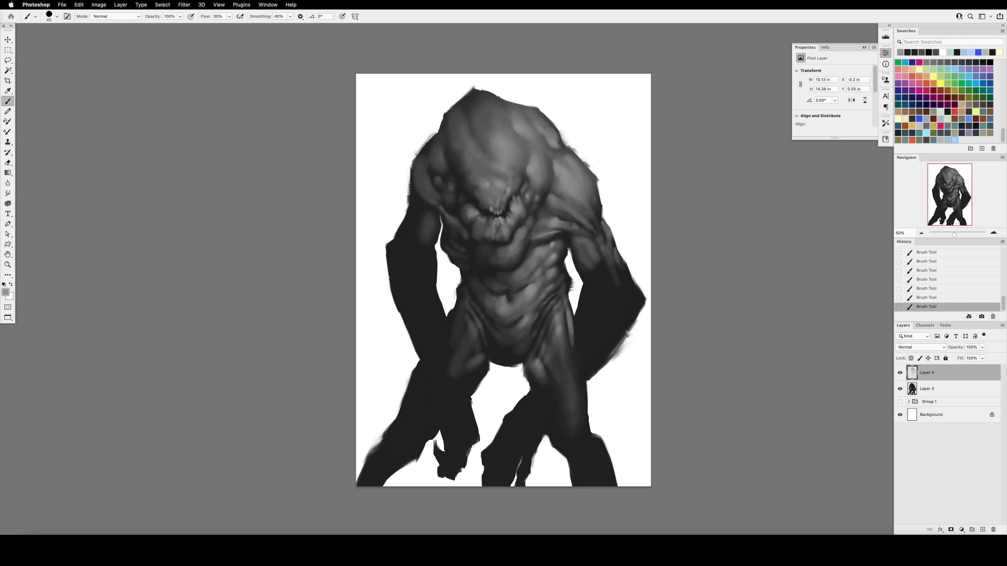
Step: Flip the canvas horizontally and paint small teeth and lip details along the lower edge of the mouth
key(super+shift+h)
drag(509, 218, 508, 221)
drag(507, 218, 508, 222)
drag(505, 219, 505, 221)
drag(503, 217, 501, 220)
drag(499, 217, 499, 220)
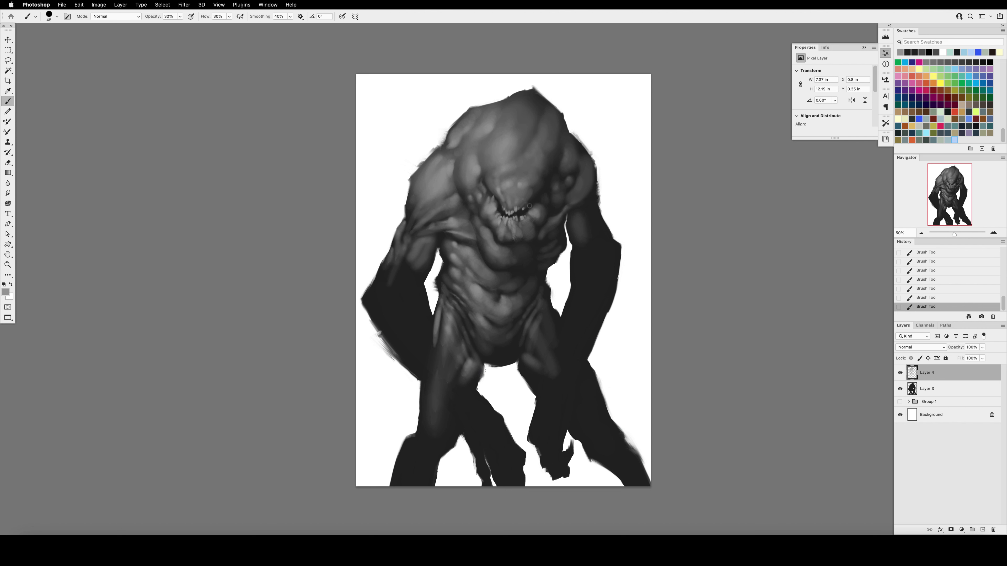
Step: Load Layer 3's selection, set brush opacity and flow to 20%, paint soft strokes over the chest and abdomen, and save
super+click(911, 389)
key(3)
key(2)
key(shift+2)
drag(484, 324, 500, 300)
drag(537, 337, 545, 350)
drag(480, 227, 486, 233)
key(super+s)
Step: Brush broad soft gray light over the forehead, crown and both shoulders with a large brush
drag(505, 188, 535, 129)
drag(477, 175, 487, 197)
drag(535, 183, 555, 139)
mouse_move(537, 109)
mouse_down()
mouse_move(500, 113)
mouse_move(472, 149)
mouse_up()
drag(466, 185, 455, 212)
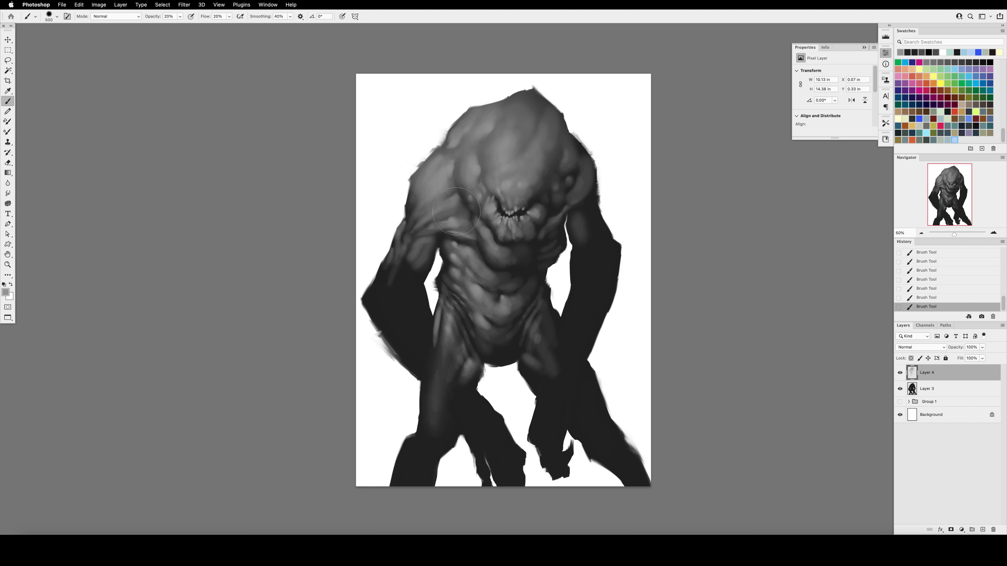
drag(569, 183, 566, 154)
Step: Flip the canvas horizontally and erase the gray thigh shading where the lower arm crosses in front of the leg
key(shift+h)
key(e)
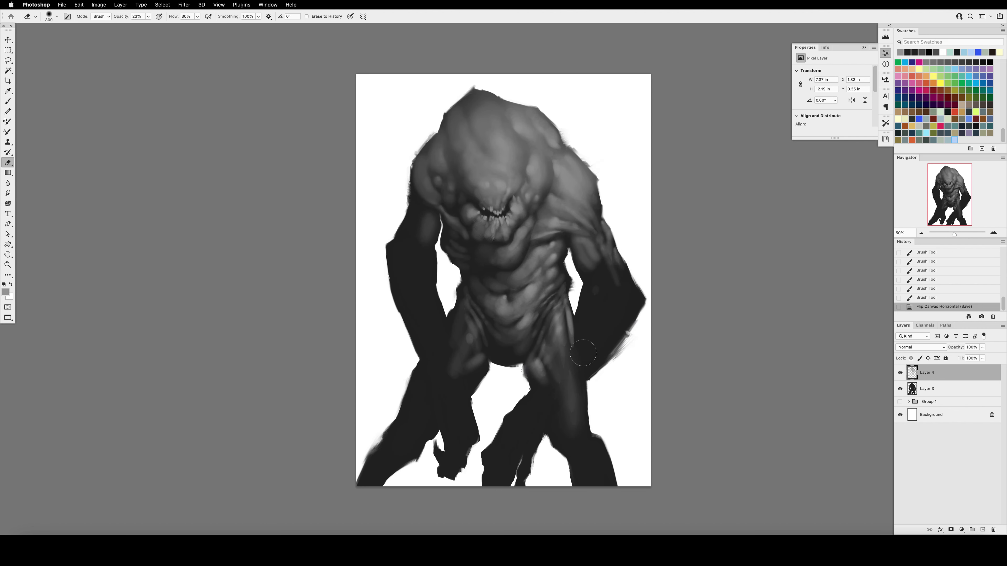
drag(565, 377, 570, 396)
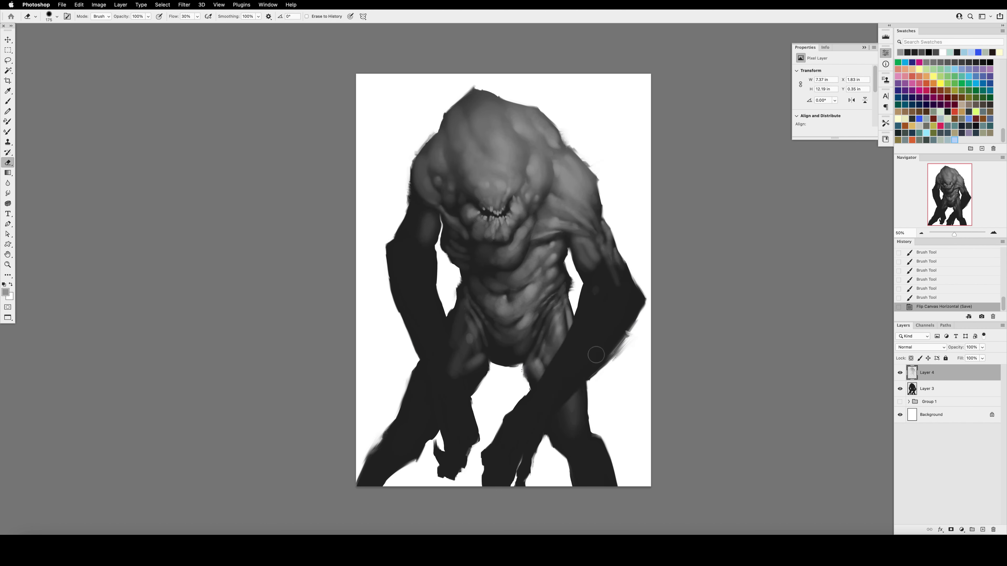
Step: Paint gray muscle form from the elbow down the forearm, set the brush flow to 20%, and flip the canvas horizontally
key(b)
drag(592, 260, 586, 325)
mouse_move(606, 285)
mouse_down()
mouse_move(555, 377)
mouse_move(627, 303)
mouse_move(601, 278)
mouse_up()
mouse_move(606, 273)
mouse_down()
mouse_move(575, 356)
mouse_move(630, 313)
mouse_move(616, 328)
mouse_move(623, 285)
mouse_move(611, 261)
mouse_move(635, 301)
mouse_move(603, 341)
mouse_up()
key(bracketleft)
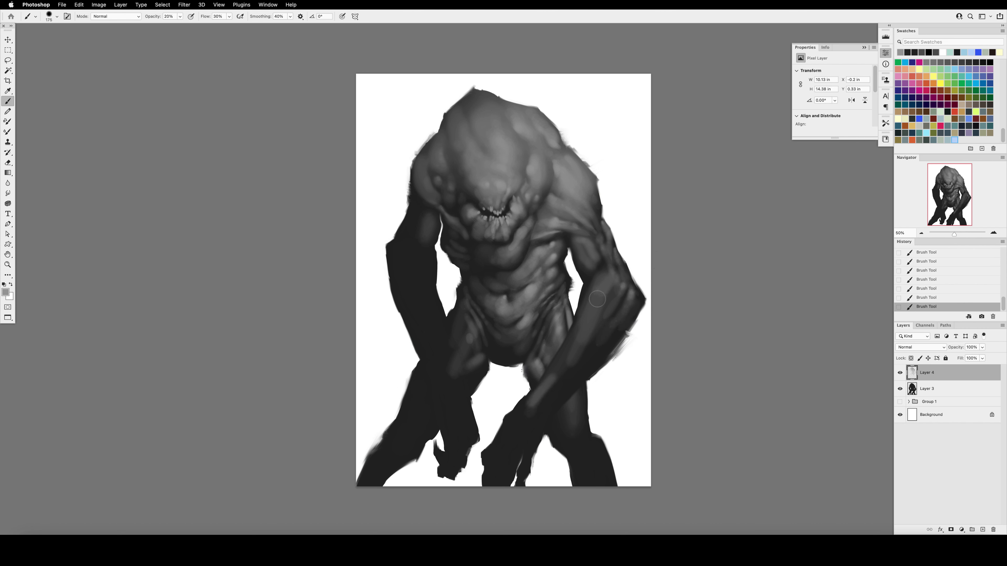
key(shift+3)
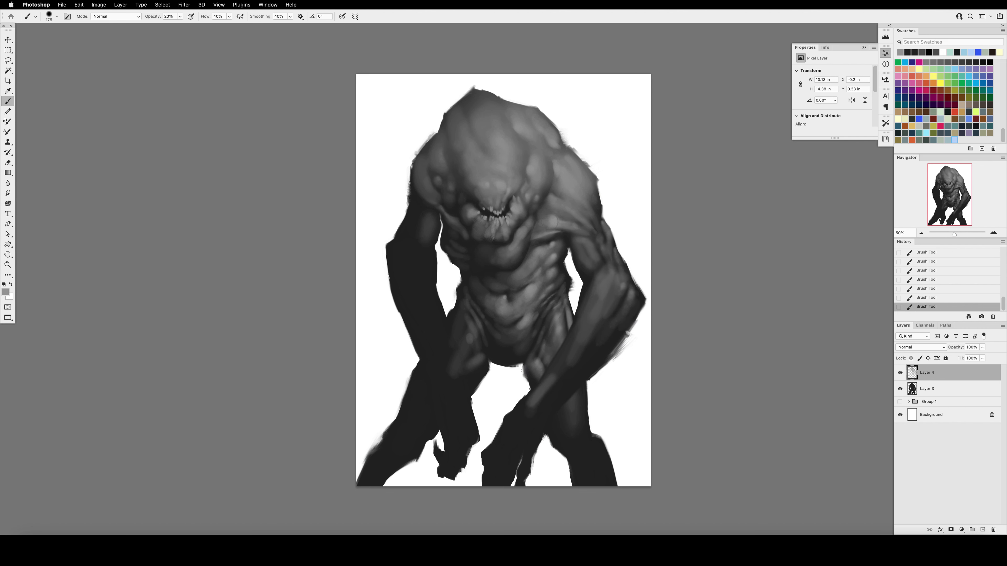
key(2)
key(shift+2)
key(super+shift+h)
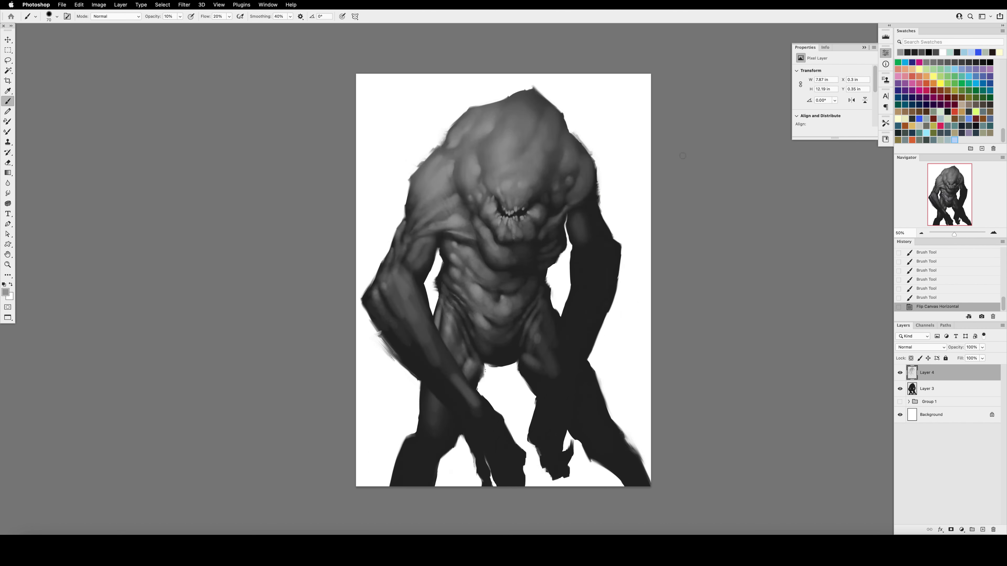
Step: Reload Layer 3's selection, set brush opacity and flow to 30%, and paint small highlights on the upper arm near the armpit
super+click(914, 388)
key(bracketright)
key(bracketright)
key(3)
key(shift+3)
drag(416, 254, 426, 243)
drag(420, 247, 430, 239)
click(424, 238)
click(425, 245)
key(bracketright)
key(bracketright)
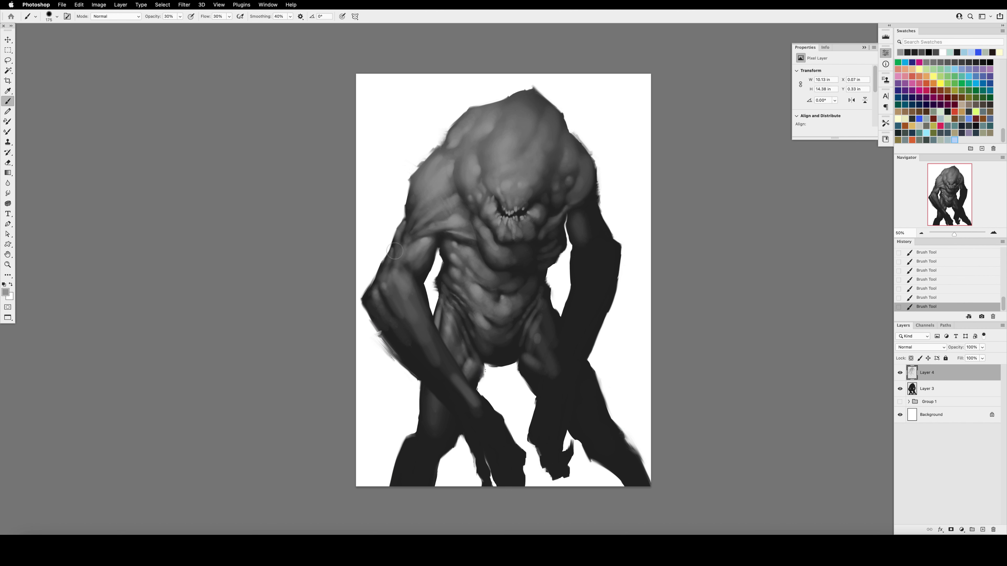
Step: Smudge the gray shading down the outer edge of the upper arm and across its inner side
key(r)
drag(397, 237, 393, 254)
drag(394, 246, 390, 264)
drag(392, 257, 387, 278)
drag(391, 269, 384, 290)
drag(430, 218, 412, 248)
Step: Rework the inner upper arm above the elbow by erasing, smudging and repainting its gray folds
key(b)
key(e)
drag(421, 239, 399, 263)
key(r)
drag(428, 233, 415, 240)
key(b)
drag(426, 234, 400, 260)
key(bracketleft)
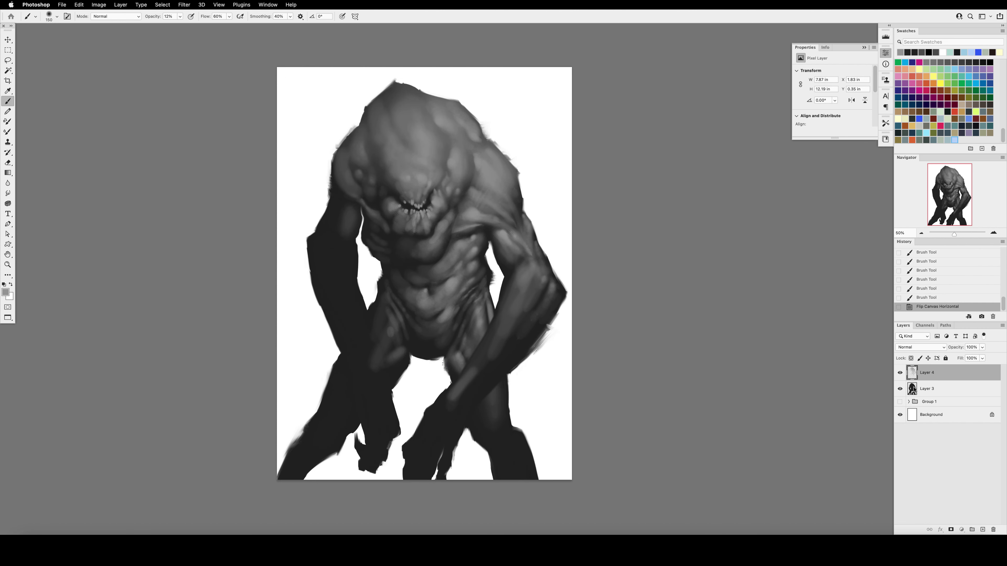
Step: Paint diagonal gray folds across the elbow and upper forearm
drag(523, 254, 516, 267)
mouse_move(513, 272)
mouse_down()
mouse_move(533, 264)
mouse_move(553, 282)
mouse_up()
drag(502, 305, 549, 303)
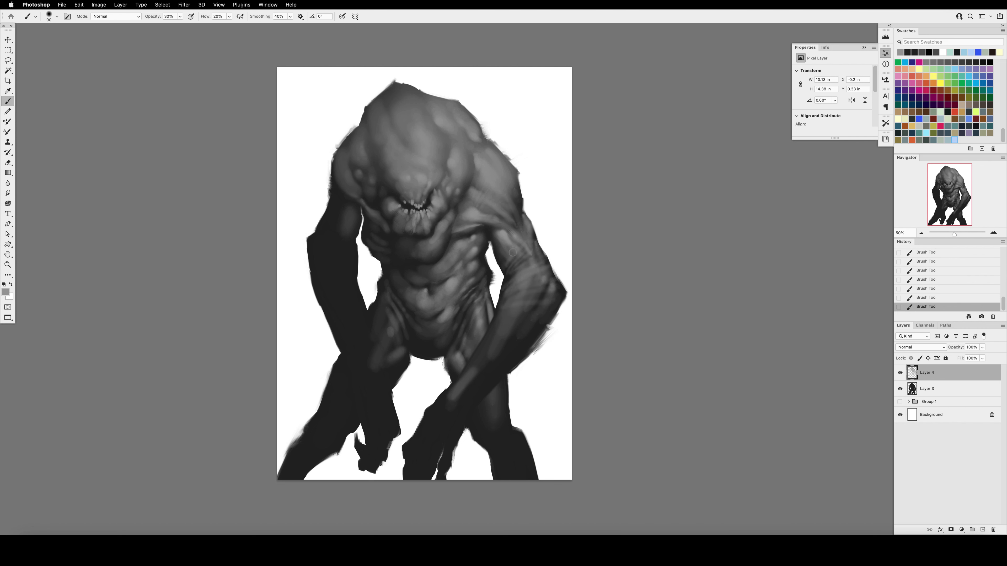
Step: Erase and repaint the folds where the shoulder meets the upper arm, and flip the canvas horizontally
key(e)
drag(511, 227, 518, 237)
mouse_move(513, 223)
mouse_down()
mouse_move(518, 239)
mouse_move(529, 225)
mouse_up()
key(b)
drag(526, 220, 529, 234)
drag(523, 222, 525, 232)
key(8)
drag(514, 225, 522, 252)
key(h)
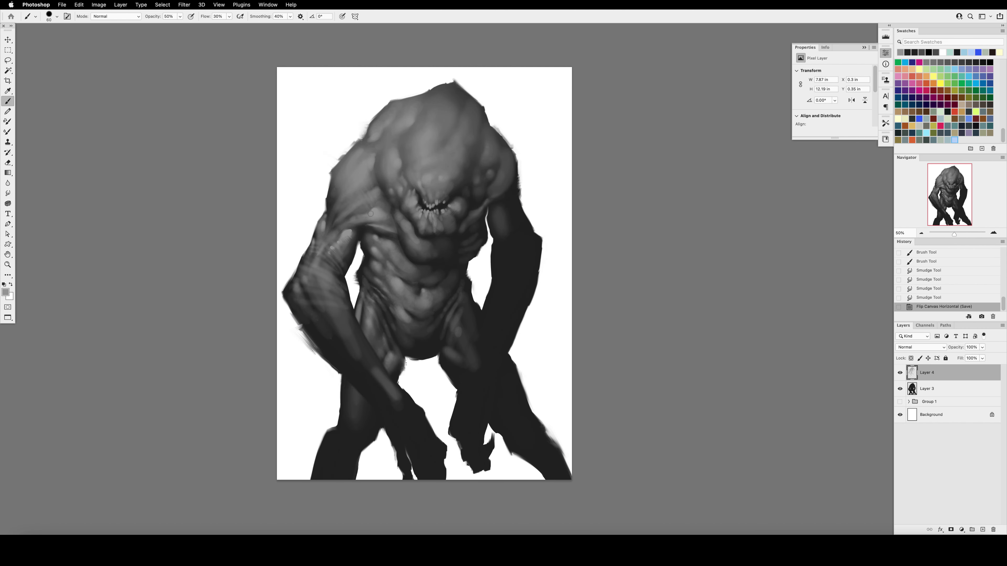
Step: Set the brush opacity to 70% and dab small gray highlights along the shoulder fold beside the jaw
key(7)
click(377, 209)
click(383, 205)
click(391, 200)
click(397, 196)
click(401, 194)
click(408, 186)
click(377, 190)
Step: Set brush opacity and flow to 40%, paint gray light over the elbow, forearm and upper arm, and reduce the brush size
key(4)
key(shift+4)
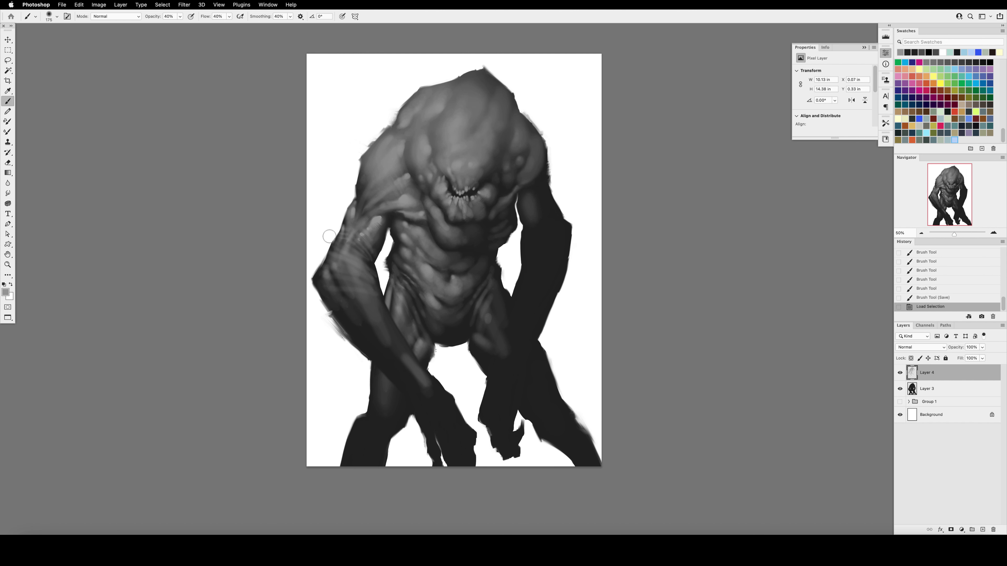
drag(329, 293, 341, 246)
mouse_move(357, 325)
mouse_down()
mouse_move(354, 255)
mouse_move(369, 274)
mouse_move(361, 262)
mouse_move(372, 249)
mouse_up()
key(bracketleft)
key(bracketleft)
key(bracketleft)
key(bracketleft)
key(bracketleft)
key(bracketleft)
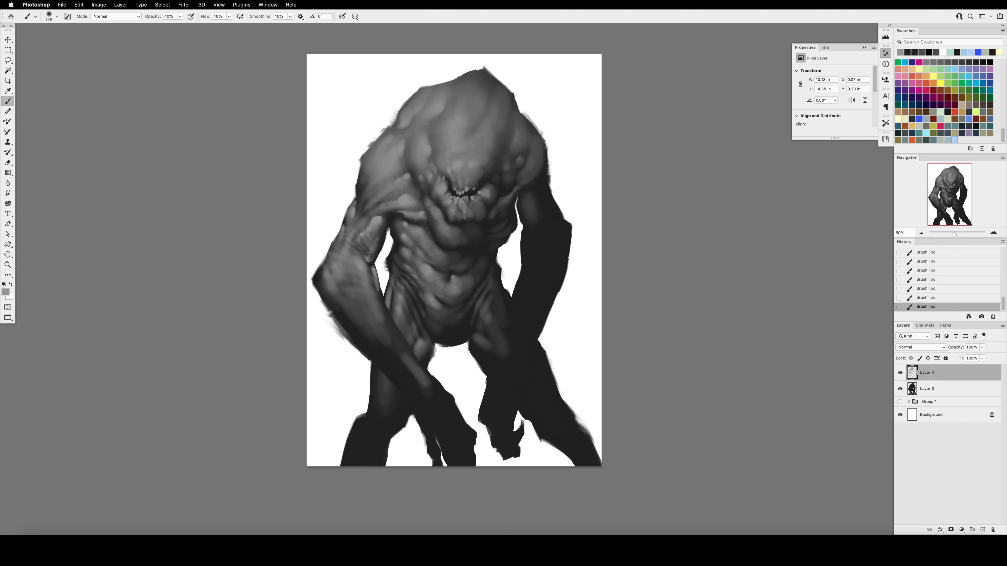
Step: Flip the canvas horizontally, erase part of the elbow shading, and paint long gray muscle strokes down the forearm with a larger brush
key(ctrl+shift+h)
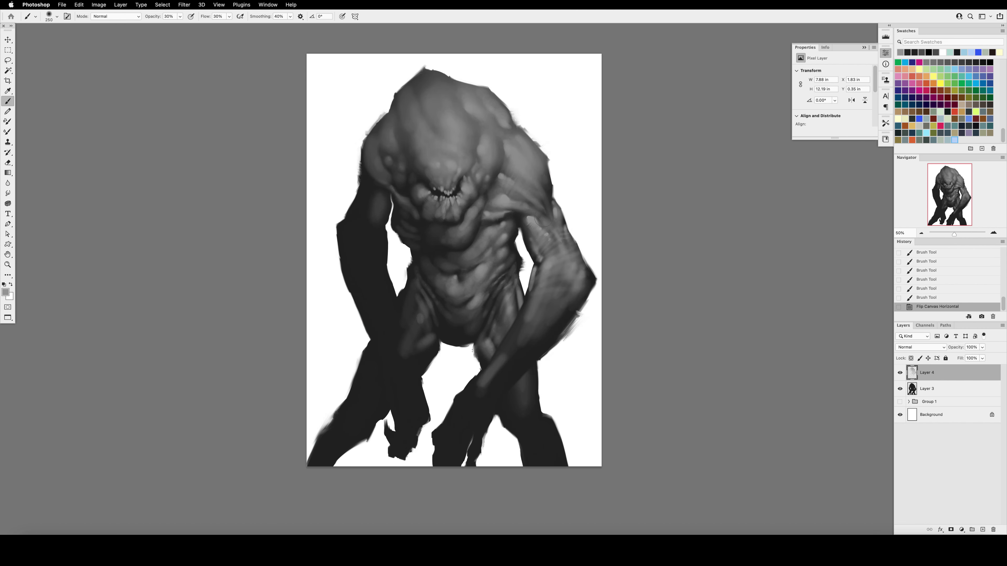
key(e)
mouse_move(564, 244)
mouse_down()
mouse_move(563, 288)
mouse_move(575, 277)
mouse_move(570, 262)
mouse_move(545, 328)
mouse_up()
key(b)
key(bracketright)
key(bracketright)
drag(590, 283, 480, 403)
drag(551, 302, 488, 387)
mouse_move(545, 333)
mouse_down()
mouse_move(499, 377)
mouse_move(531, 295)
mouse_move(516, 348)
mouse_up()
Step: Smudge the outer forearm and extend gray tendon strokes down to the wrist at 40% brush opacity
key(r)
drag(567, 308, 551, 329)
key(b)
key(3)
key(4)
drag(509, 355, 493, 376)
mouse_move(528, 333)
mouse_down()
mouse_move(525, 366)
mouse_move(515, 376)
mouse_move(550, 331)
mouse_move(454, 423)
mouse_up()
key(4)
drag(501, 365, 458, 409)
key(])
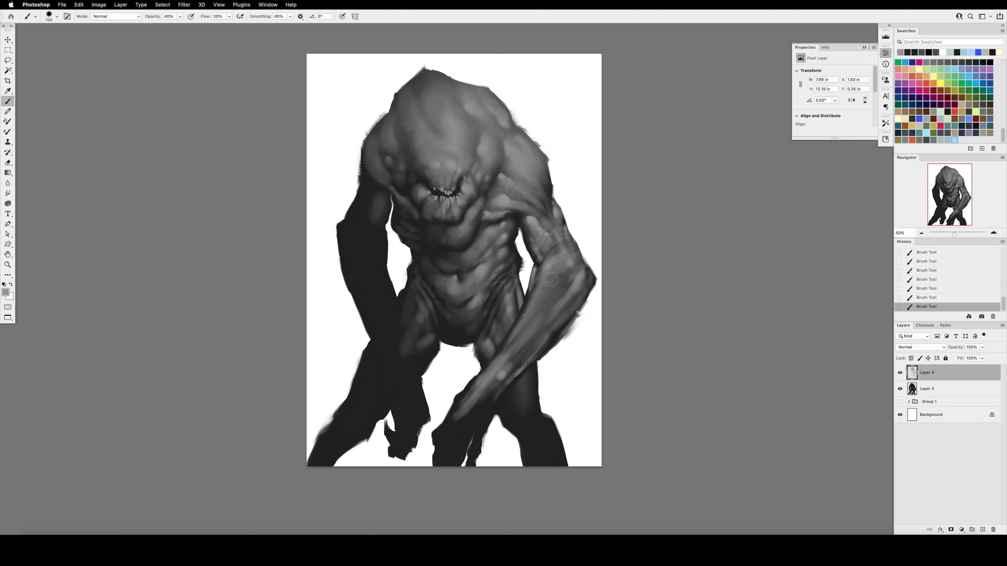
Step: Paint gray strokes along the inner forearm and elbow tip, flip the canvas horizontally, and undo the flip
drag(553, 276, 525, 330)
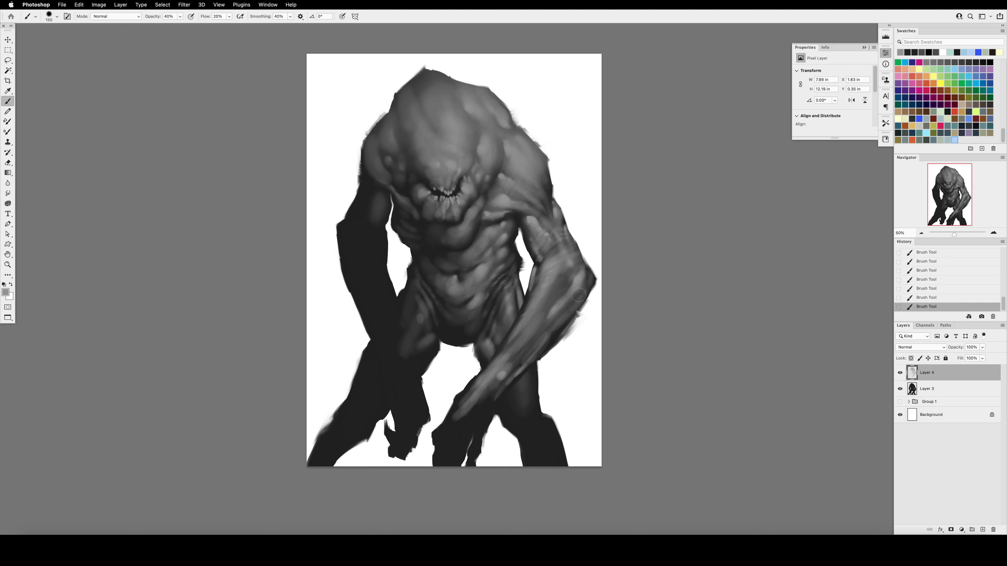
drag(578, 295, 590, 274)
key(super+shift+h)
key(super+z)
Step: Reload Layer 3's selection, hide its outline, set brush opacity and flow to 30%, and brush broad light down the upper arm
super+click(912, 388)
key(super+h)
key(3)
key(shift+3)
key(])
key(])
key(])
key(])
key(])
key(])
mouse_move(552, 203)
mouse_down()
mouse_move(569, 280)
mouse_move(570, 234)
mouse_move(573, 292)
mouse_up()
Step: Reduce the brush size and paint gray muscle strokes on the inner upper arm and along the forearm
key([)
key([)
key([)
key([)
key([)
drag(530, 227, 540, 257)
mouse_move(565, 297)
mouse_down()
mouse_move(486, 396)
mouse_move(495, 370)
mouse_up()
Step: Erase and repaint the back of the hand in gray, set a smaller brush at 40% opacity, and flip the canvas horizontally
key(e)
mouse_move(492, 393)
mouse_down()
mouse_move(504, 373)
mouse_move(452, 413)
mouse_move(456, 428)
mouse_up()
key(b)
mouse_move(475, 420)
mouse_down()
mouse_move(456, 411)
mouse_move(489, 406)
mouse_move(499, 380)
mouse_move(481, 412)
mouse_move(475, 391)
mouse_move(501, 389)
mouse_up()
key([)
key([)
key([)
key([)
key(2)
key(3)
key(shift+2)
key([)
key(4)
key(h)
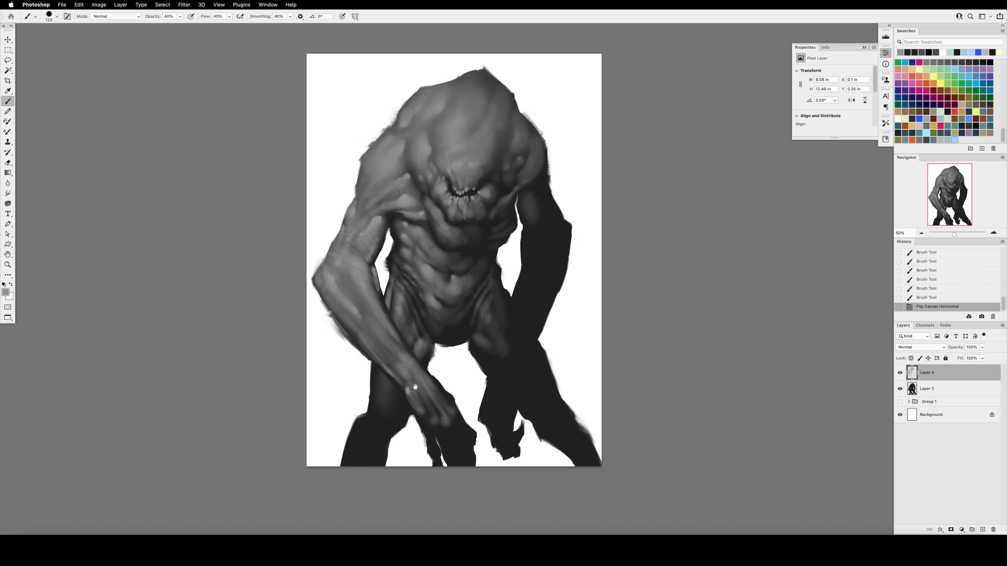
Step: Set the brush opacity to 44% and paint gray strokes on the fingers, wrist and lower forearm
key(4)
key(4)
drag(432, 448, 429, 421)
key(4)
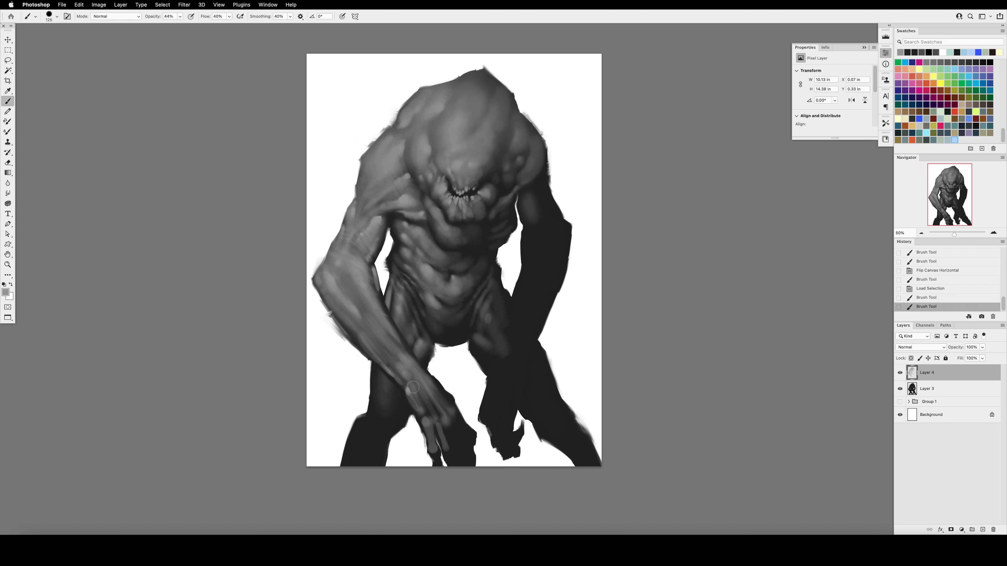
drag(404, 387, 399, 381)
drag(384, 339, 400, 360)
drag(409, 367, 416, 374)
Step: Set the brush opacity to 20% and define the knuckles, fingers and hand tendons with small gray strokes
key(2)
click(447, 422)
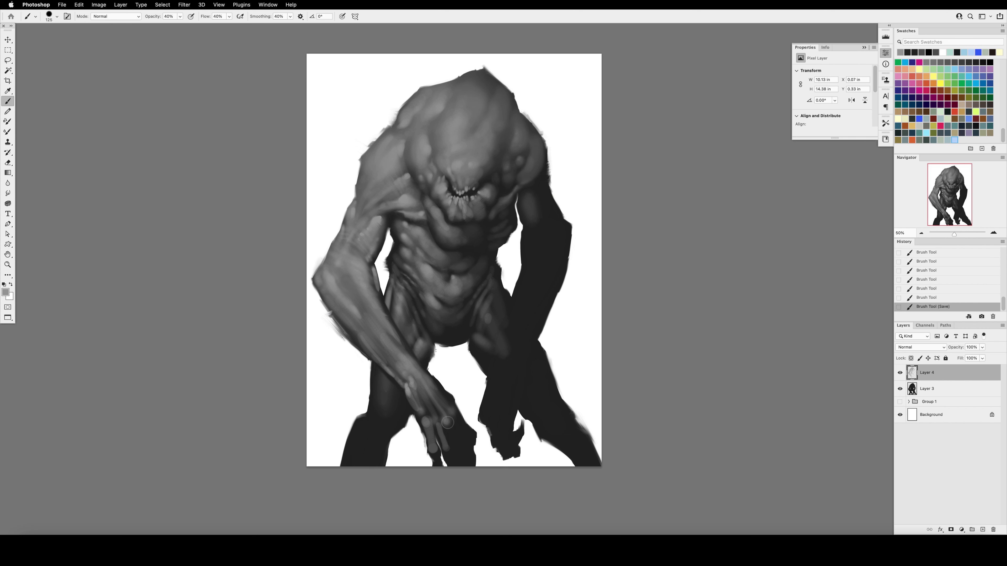
drag(448, 422, 457, 450)
drag(446, 447, 436, 420)
mouse_move(453, 413)
mouse_down()
mouse_move(451, 398)
mouse_move(461, 464)
mouse_move(426, 420)
mouse_up()
click(446, 448)
drag(427, 413, 423, 384)
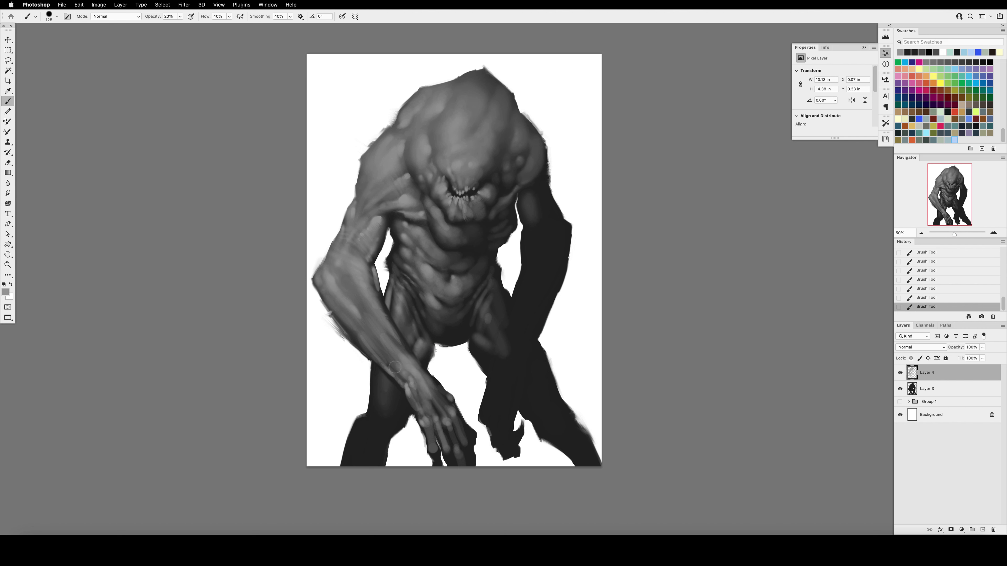
Step: Enlarge and harden the brush, then paint and partly erase gray muscle forms on the dark leg behind the near arm
key(bracketright)
key(bracketright)
key(bracketright)
mouse_move(380, 419)
mouse_down()
mouse_move(383, 411)
mouse_move(380, 424)
mouse_up()
key(shift+bracketright)
key(shift+bracketright)
key(shift+bracketright)
key(shift+bracketright)
key(e)
mouse_move(372, 373)
mouse_down()
mouse_move(402, 399)
mouse_move(392, 391)
mouse_move(375, 436)
mouse_move(364, 431)
mouse_move(363, 462)
mouse_move(376, 447)
mouse_up()
key(b)
click(365, 422)
key(bracketleft)
key(bracketleft)
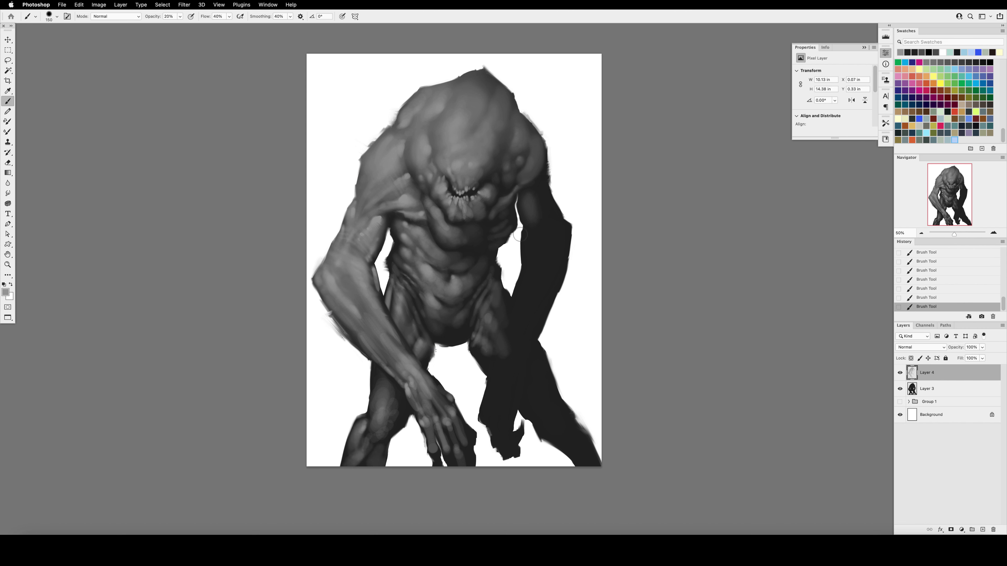
Step: Save the file, load the silhouette layer as a selection, and paint soft gray light over the dark arm with a larger brush
key(super+s)
super+click(912, 389)
key(bracketright)
key(bracketright)
key(bracketright)
key(bracketright)
key(bracketright)
key(bracketright)
mouse_move(404, 214)
mouse_down()
mouse_move(419, 244)
mouse_move(468, 270)
mouse_up()
mouse_move(430, 280)
mouse_down()
mouse_move(452, 292)
mouse_move(408, 314)
mouse_up()
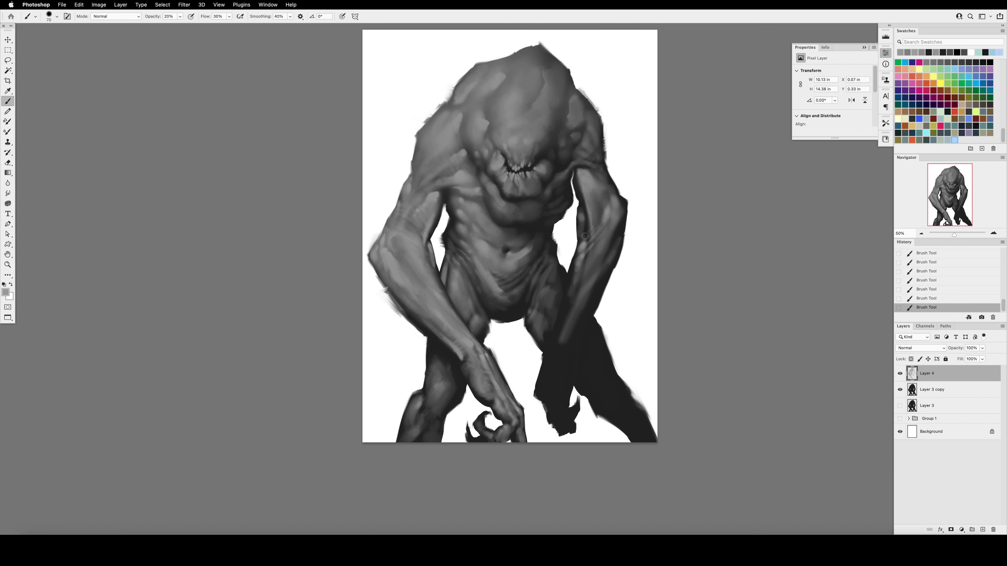
Step: Smudge the cheek beside the mouth at 70% strength with a larger brush, and flip the canvas horizontally
key(bracketright)
key(bracketright)
key(bracketright)
key(bracketright)
key(r)
drag(544, 155, 551, 146)
drag(547, 152, 553, 146)
drag(543, 157, 550, 151)
drag(540, 159, 545, 157)
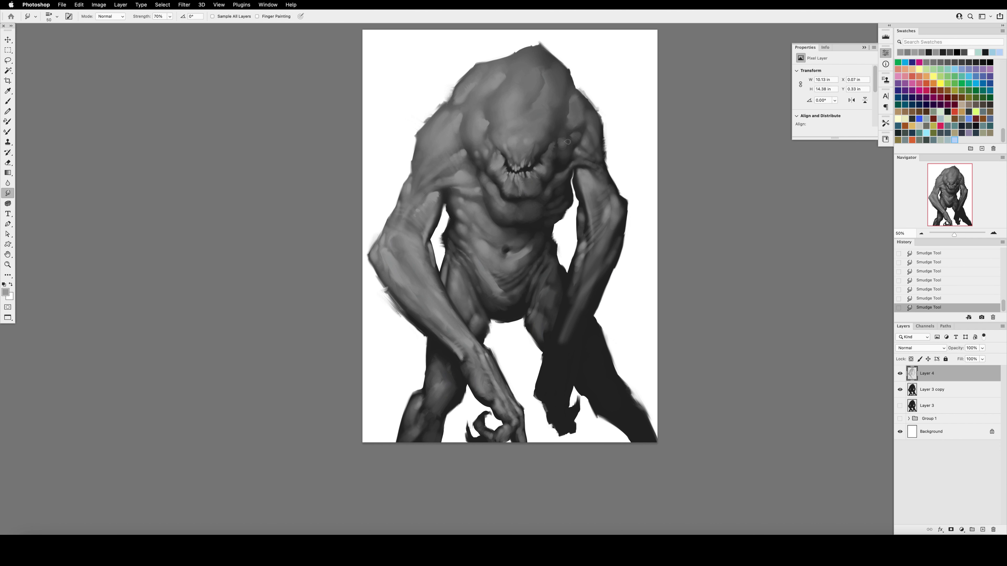
key(super+shift+h)
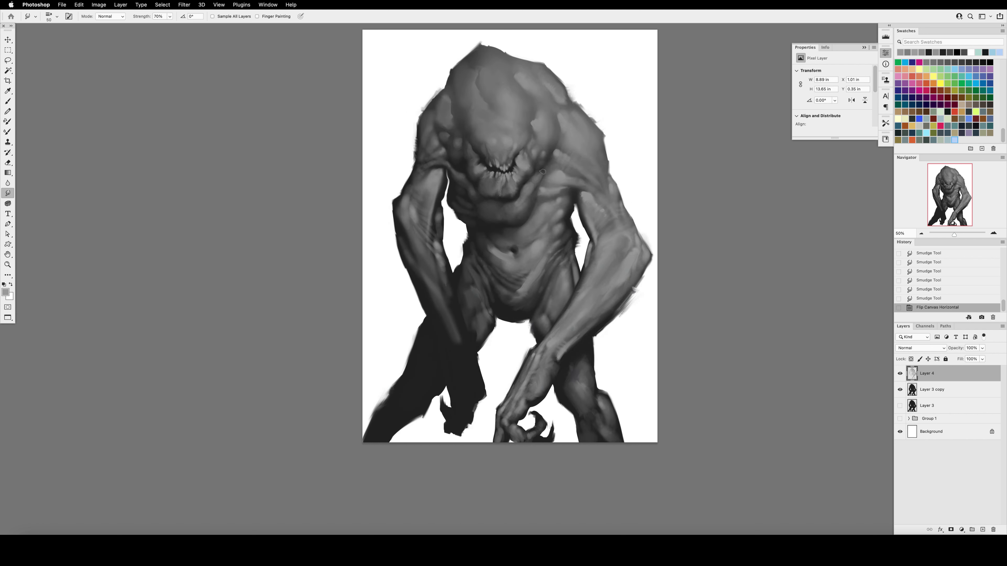
Step: Smudge the jawline from the cheek down to the chin, and save the file
drag(543, 171, 535, 182)
drag(541, 175, 532, 188)
drag(537, 181, 525, 200)
drag(530, 195, 518, 208)
mouse_move(524, 204)
mouse_down()
mouse_move(509, 220)
mouse_move(524, 208)
mouse_move(502, 199)
mouse_move(512, 199)
mouse_up()
key(super+s)
Step: Load the Layer 3 copy silhouette with hidden selection edges, and paint gray touches on the near shoulder, upper abdomen and chin
super+click(912, 390)
key(super+h)
key(b)
key(r)
key(b)
drag(560, 152, 571, 160)
drag(502, 232, 494, 233)
drag(517, 204, 508, 214)
drag(514, 207, 506, 215)
Step: Reload the silhouette selection with hidden edges and erase some gray along the far upper arm
super+click(914, 390)
key(super+h)
key(e)
mouse_move(440, 175)
mouse_down()
mouse_move(434, 206)
mouse_move(423, 204)
mouse_up()
Step: Reduce the brush size and paint short gray strokes across the base of the far shoulder
key(b)
key([)
key([)
key([)
key([)
key([)
drag(427, 165, 445, 163)
drag(431, 164, 448, 165)
drag(431, 164, 445, 163)
drag(436, 161, 448, 164)
drag(437, 163, 450, 166)
mouse_move(437, 163)
mouse_down()
mouse_move(447, 164)
mouse_move(433, 165)
mouse_up()
Step: Smudge the gray strokes where the far upper arm meets the shoulder
key(e)
click(8, 193)
drag(434, 175, 430, 167)
drag(437, 174, 429, 169)
drag(432, 177, 429, 170)
drag(431, 180, 429, 174)
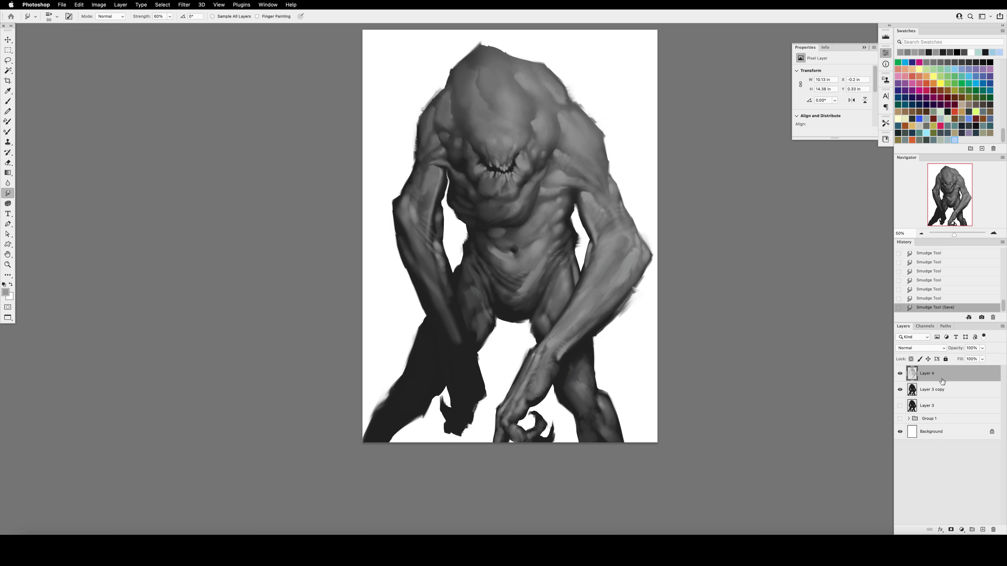
drag(430, 183, 426, 174)
Step: Paint gray strokes at 20% opacity along the outer far upper arm and up over the shoulder
key(b)
drag(426, 188, 421, 198)
drag(424, 178, 418, 192)
drag(422, 174, 417, 186)
drag(421, 172, 416, 182)
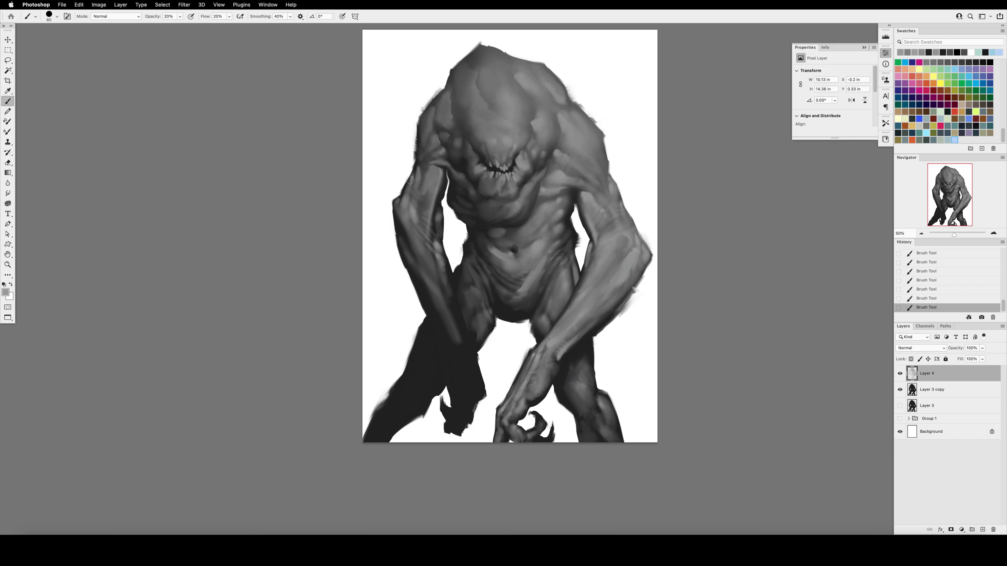
key(bracketright)
drag(425, 193, 423, 207)
mouse_move(437, 150)
mouse_down()
mouse_move(420, 119)
mouse_move(451, 89)
mouse_move(456, 119)
mouse_up()
Step: Erase gray beneath the chin with a smaller eraser at 20% opacity, and save the file
key(bracketleft)
key(e)
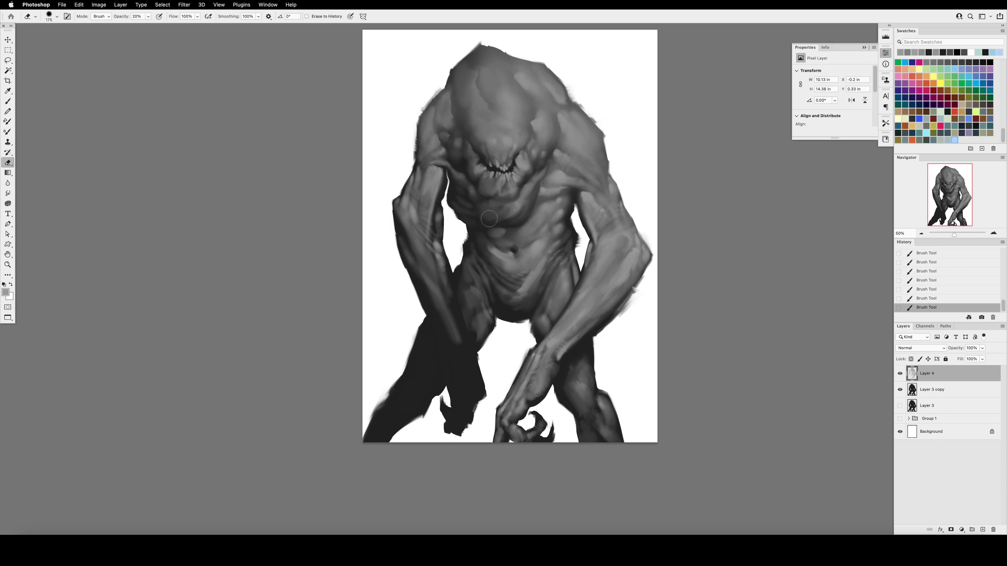
drag(491, 223, 527, 206)
mouse_move(523, 203)
mouse_down()
mouse_move(503, 214)
mouse_move(527, 195)
mouse_move(517, 205)
mouse_up()
key(super+s)
Step: Reduce the brush size and paint small gray folds on the side of the chin and jaw
key(b)
key(bracketleft)
key(bracketleft)
drag(522, 199, 515, 208)
drag(520, 201, 515, 209)
drag(519, 201, 515, 207)
drag(518, 205, 514, 212)
drag(527, 186, 523, 191)
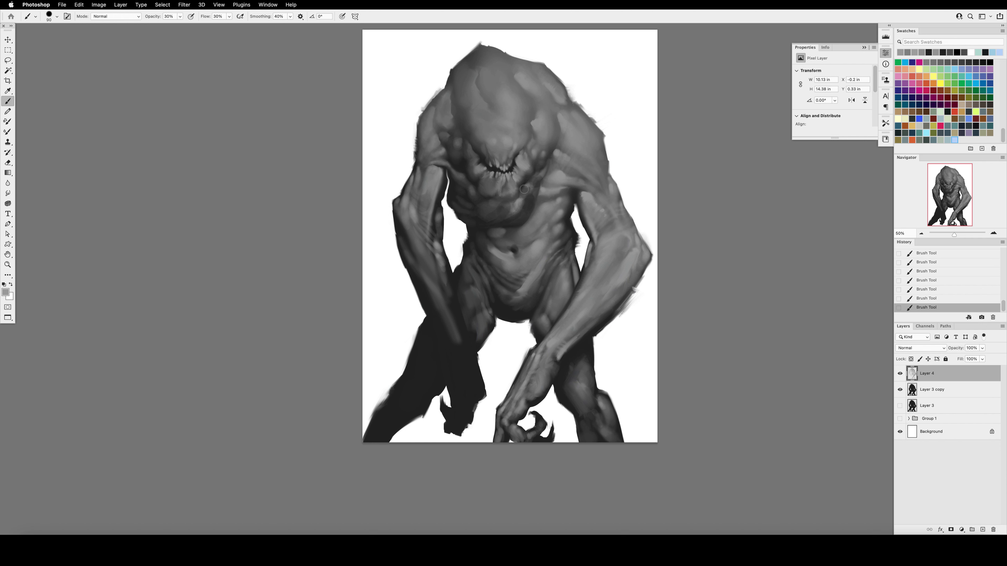
Step: Flip the canvas horizontally, set the brush opacity to 40%, and paint small gray bumps on the chin below the mouth
key(bracketright)
key(super+f)
key(4)
drag(506, 194, 505, 192)
drag(509, 187, 507, 192)
drag(507, 186, 506, 192)
drag(509, 186, 507, 191)
drag(506, 192, 508, 189)
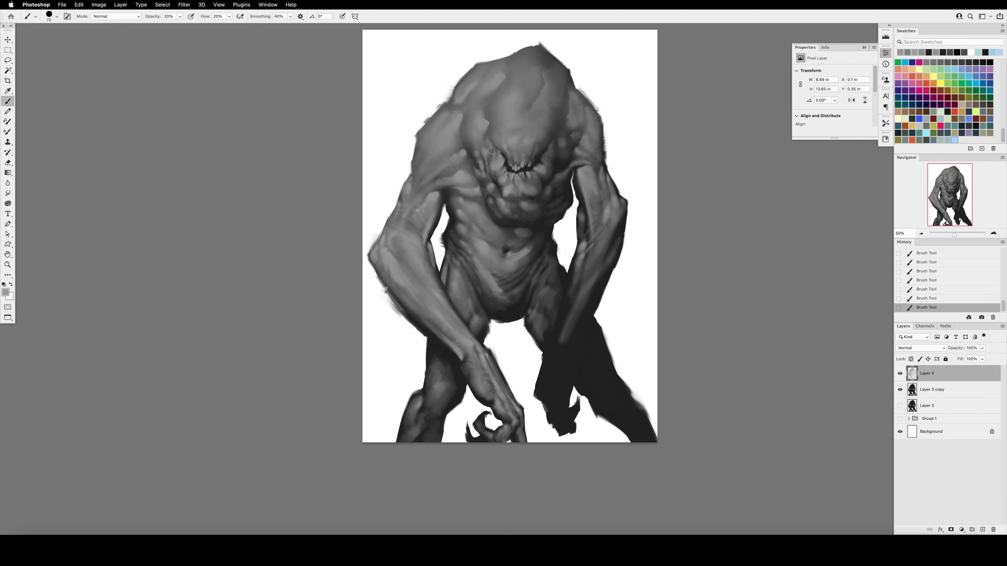
Step: Save, flip the canvas, set brush opacity and flow to 30%, reload the silhouette selection, and paint gray along the far forearm
key(super+s)
key(super+f)
key(3)
key(shift+3)
super+click(912, 390)
key(super+h)
drag(444, 329, 450, 343)
key(bracketright)
key(bracketright)
key(bracketright)
key(bracketright)
drag(416, 270, 440, 314)
mouse_move(412, 256)
mouse_down()
mouse_move(448, 337)
mouse_move(456, 333)
mouse_up()
Step: Enlarge the brush and paint soft gray over the far wrist, back of the hand and forearm
key(bracketright)
drag(450, 298, 463, 402)
mouse_move(462, 345)
mouse_down()
mouse_move(471, 397)
mouse_move(451, 377)
mouse_up()
click(463, 398)
mouse_move(420, 264)
mouse_down()
mouse_move(452, 338)
mouse_move(412, 227)
mouse_up()
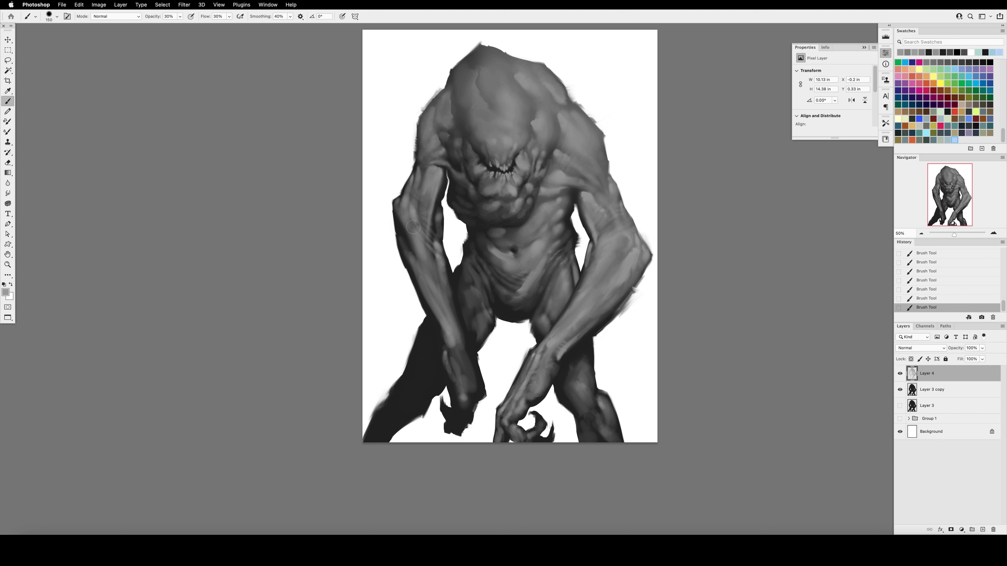
drag(460, 353, 475, 400)
drag(459, 321, 475, 383)
Step: Flip the canvas horizontally, reload the silhouette selection with hidden edges, and paint gray strokes down the far forearm to the wrist
key(super+f)
super+click(912, 390)
key(super+h)
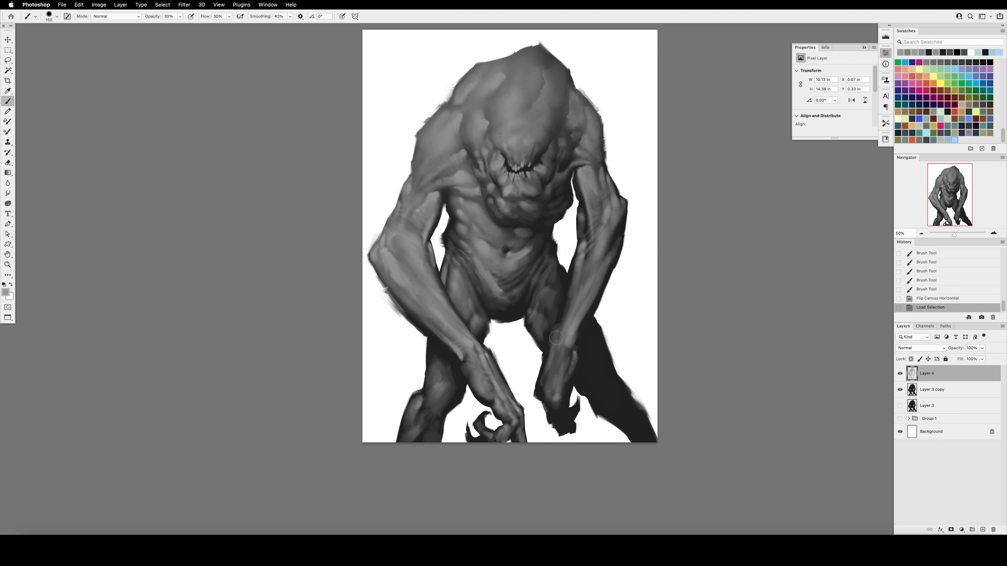
drag(563, 316, 557, 334)
drag(569, 289, 556, 334)
Step: Smudge the muscle strokes on the far forearm near the elbow
key(r)
drag(573, 270, 586, 235)
mouse_move(582, 247)
mouse_down()
mouse_move(591, 230)
mouse_move(591, 244)
mouse_up()
drag(587, 256, 597, 238)
drag(594, 246, 606, 222)
Step: Reload the silhouette selection and paint fine gray tendon strokes along the far lower forearm at 20% opacity
super+click(912, 390)
key(b)
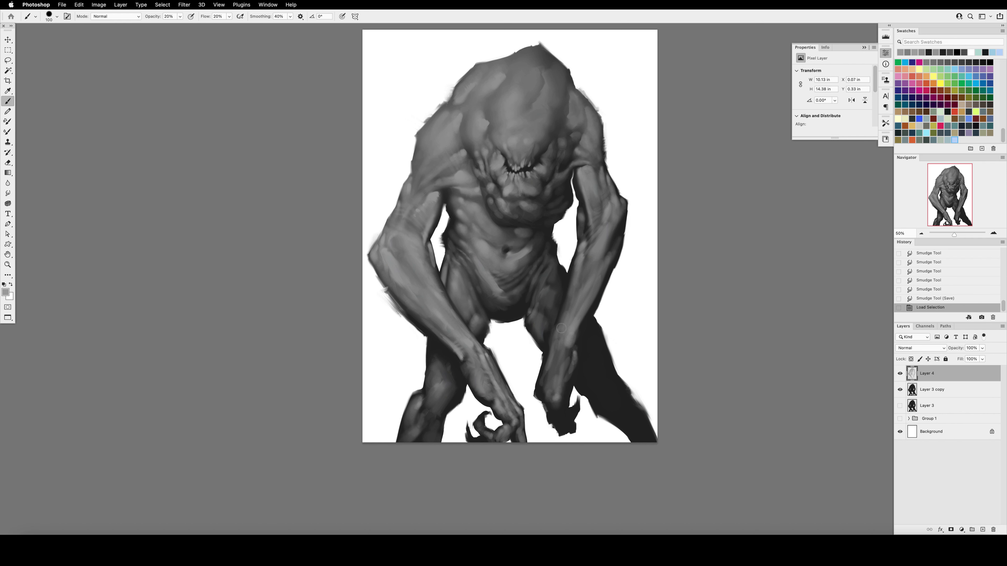
drag(561, 328, 557, 342)
drag(567, 317, 559, 339)
drag(569, 312, 560, 337)
drag(571, 307, 562, 334)
drag(573, 313, 566, 327)
key(bracketleft)
drag(575, 306, 568, 318)
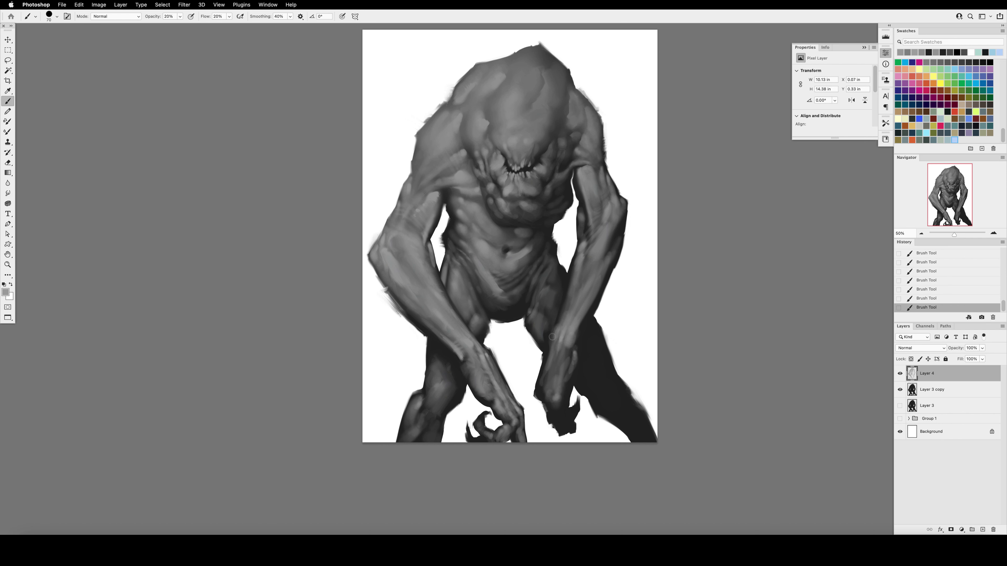
Step: Smudge the folds of the lower belly, and blend the edge of the jaw with a smaller smudge brush
key(r)
drag(512, 294, 503, 286)
drag(507, 286, 498, 279)
drag(520, 266, 517, 262)
key(bracketleft)
key(bracketleft)
drag(495, 187, 495, 193)
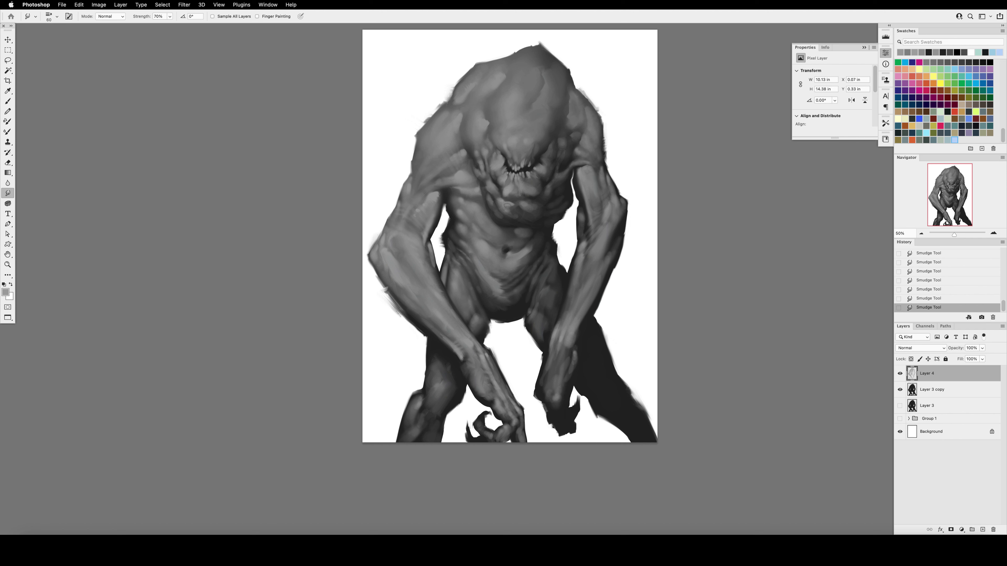
Step: Reload the silhouette selection with hidden edges and paint gray strokes on the back of the far hand at 30% opacity
key(b)
super+click(912, 390)
key(super+h)
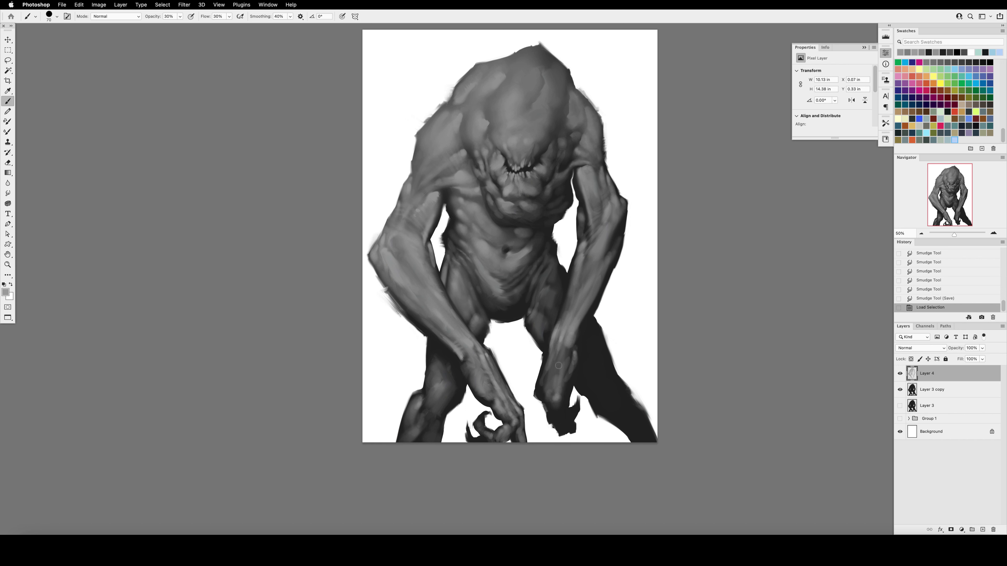
drag(555, 346, 549, 371)
drag(553, 352, 547, 383)
drag(551, 357, 546, 389)
drag(540, 383, 538, 395)
drag(555, 343, 550, 365)
Step: Paint gray strokes on the far hand's fingers and knuckles, and add light along the far forearm
mouse_move(559, 402)
mouse_down()
mouse_move(568, 422)
mouse_move(566, 364)
mouse_up()
drag(544, 397, 563, 431)
drag(550, 405, 547, 395)
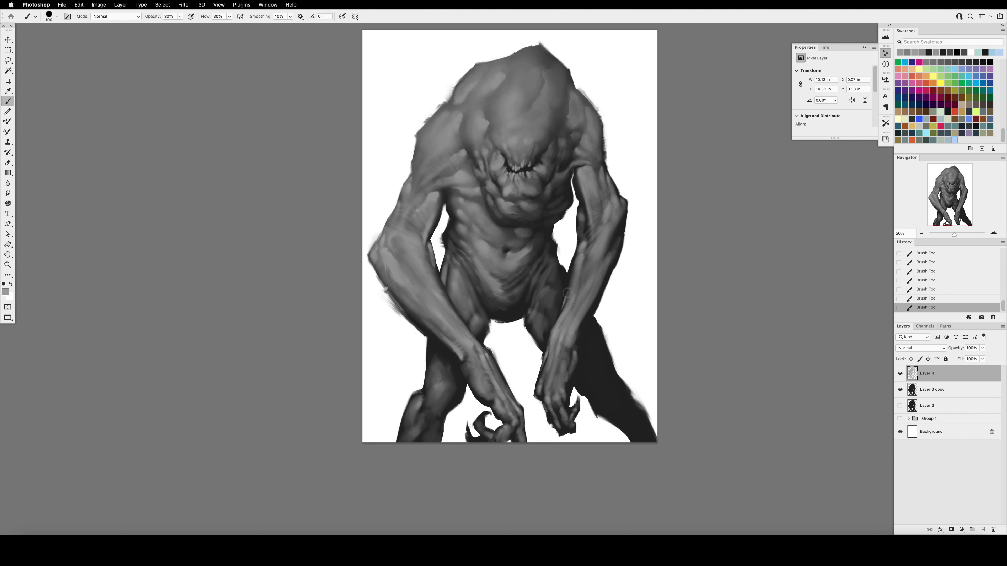
mouse_move(568, 293)
mouse_down()
mouse_move(570, 265)
mouse_move(585, 296)
mouse_up()
drag(568, 335, 605, 274)
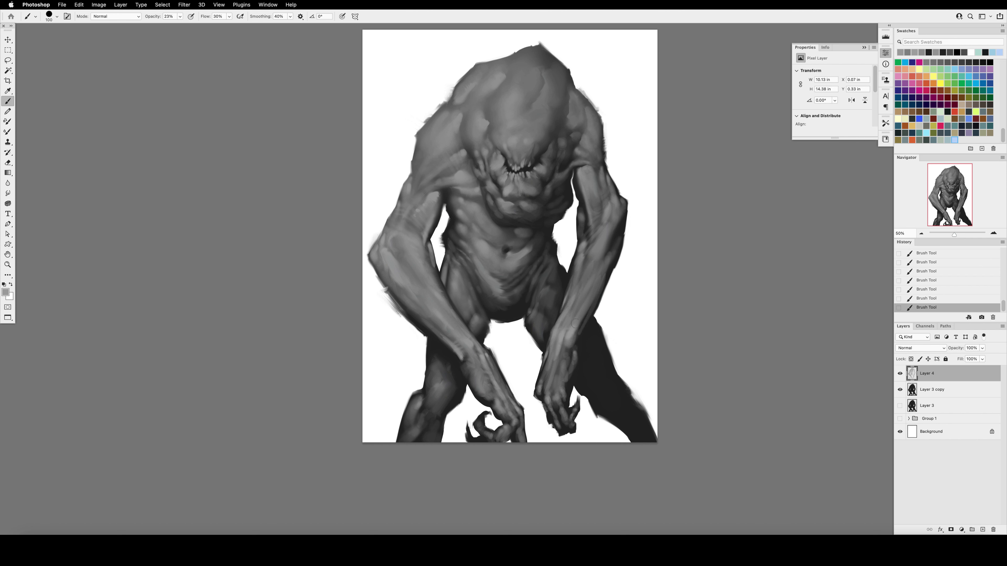
Step: Add a gray stroke along the far wrist, and smudge the far forearm just below the elbow
mouse_move(566, 336)
mouse_down()
mouse_move(562, 381)
mouse_move(568, 359)
mouse_up()
key(r)
drag(614, 229, 611, 254)
drag(611, 254, 615, 242)
drag(615, 242, 616, 234)
drag(617, 234, 617, 238)
key(bracketleft)
key(bracketleft)
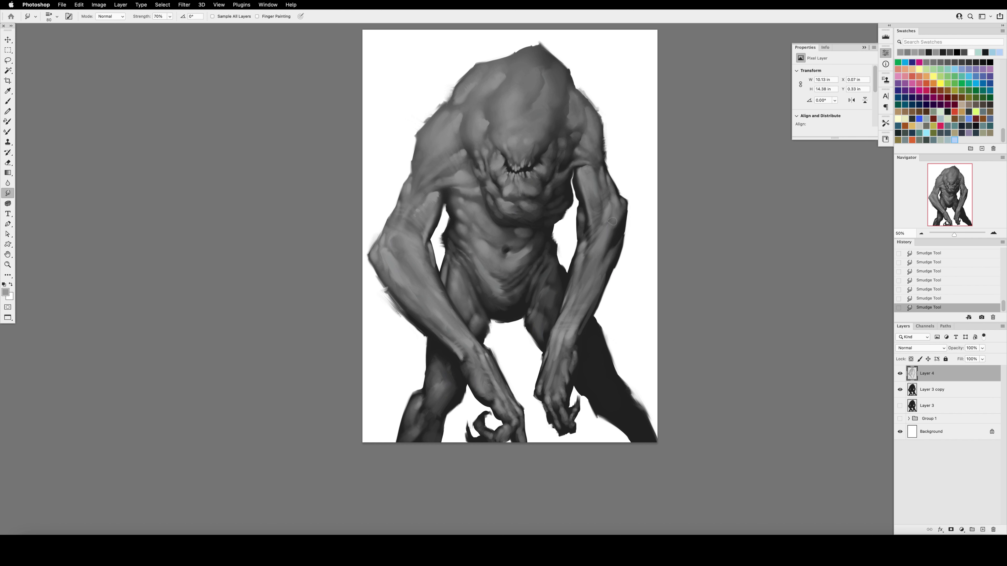
Step: Paint soft gray strokes on the far upper thigh beside the hip, reducing the brush size and raising the opacity to 30%
key(b)
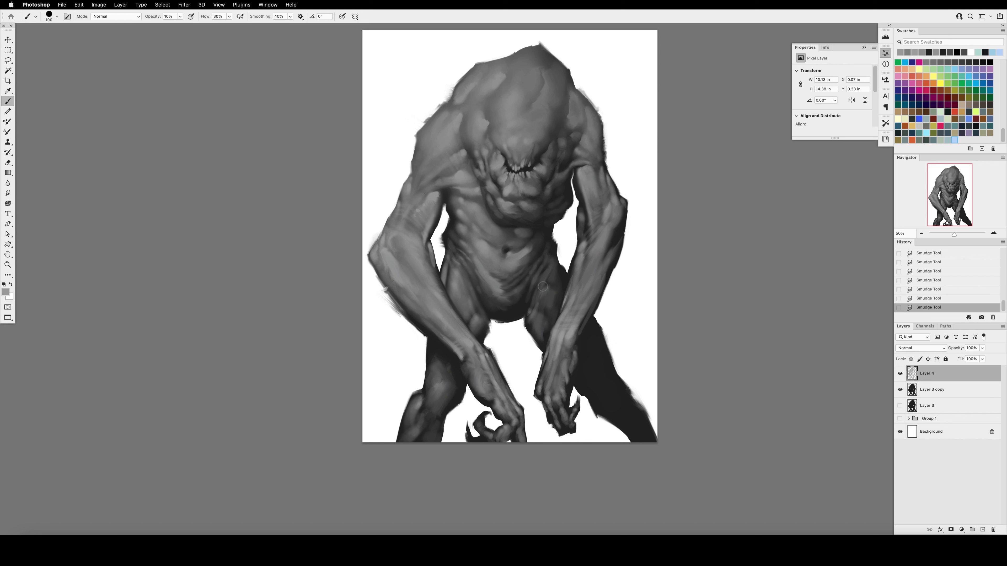
drag(553, 285, 545, 313)
drag(538, 289, 538, 286)
key(bracketleft)
key(bracketleft)
key(bracketleft)
key(bracketleft)
drag(538, 286, 536, 289)
drag(538, 284, 537, 289)
drag(537, 288, 537, 286)
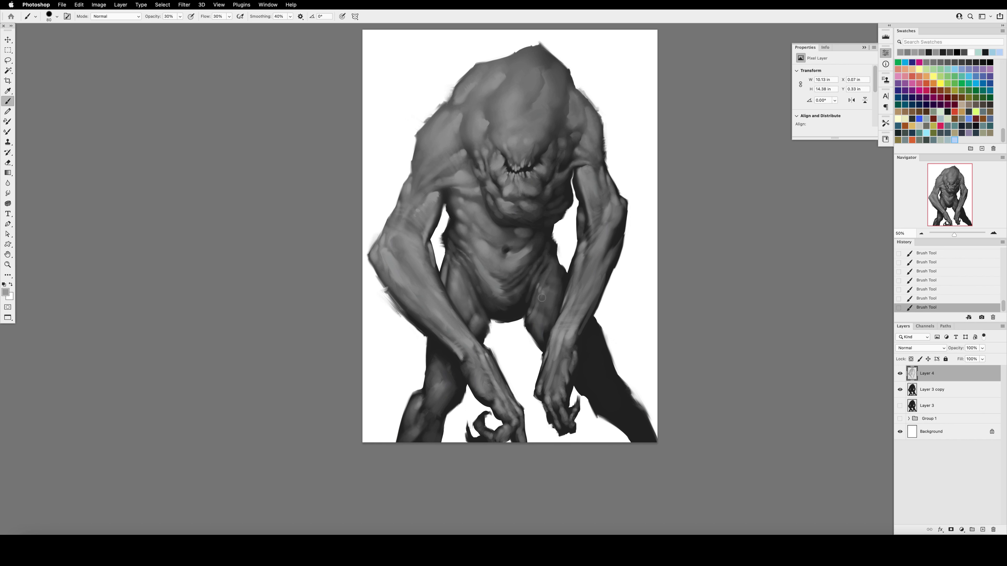
Step: Flip the canvas horizontally, smudge the belly around the navel, and save the document
key(shift+h)
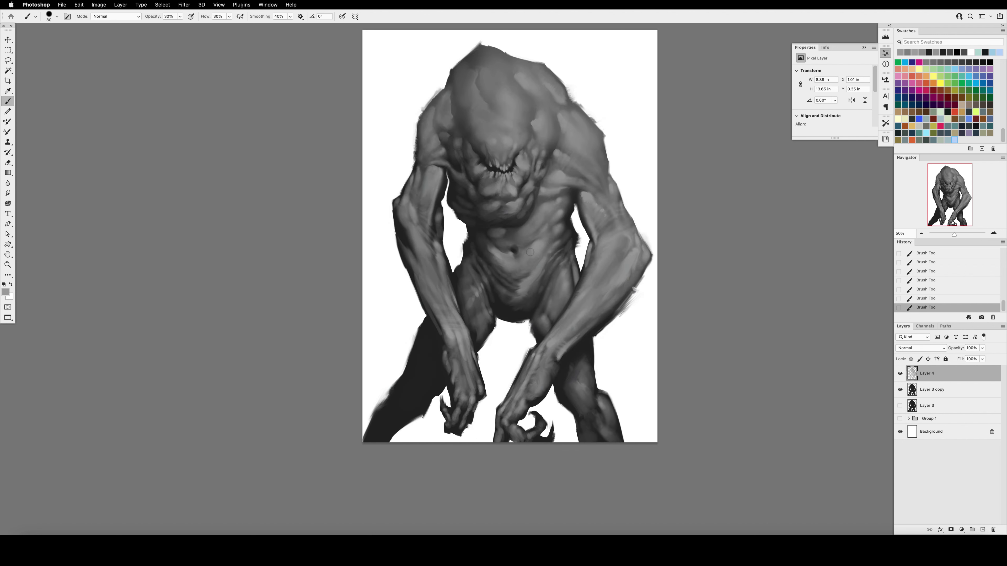
key(r)
mouse_move(511, 254)
mouse_down()
mouse_move(519, 246)
mouse_move(501, 240)
mouse_up()
drag(516, 249, 500, 239)
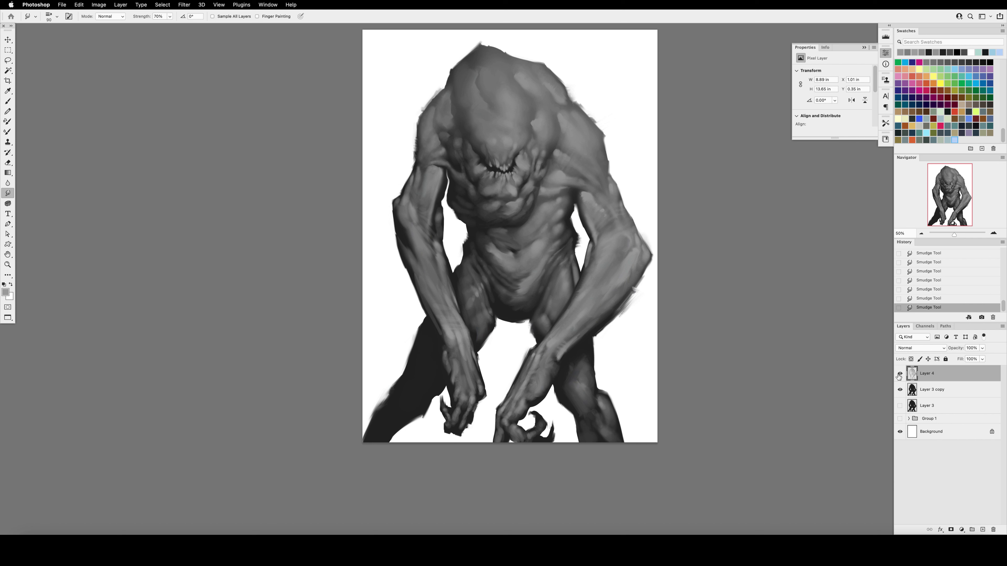
key(super+s)
Step: Load the silhouette selection and brush broad soft light over the far arm and far thigh at 10% opacity
super+click(912, 373)
key(b)
key(1)
key(bracketright)
mouse_move(420, 278)
mouse_down()
mouse_move(420, 159)
mouse_move(443, 152)
mouse_up()
drag(476, 322, 474, 268)
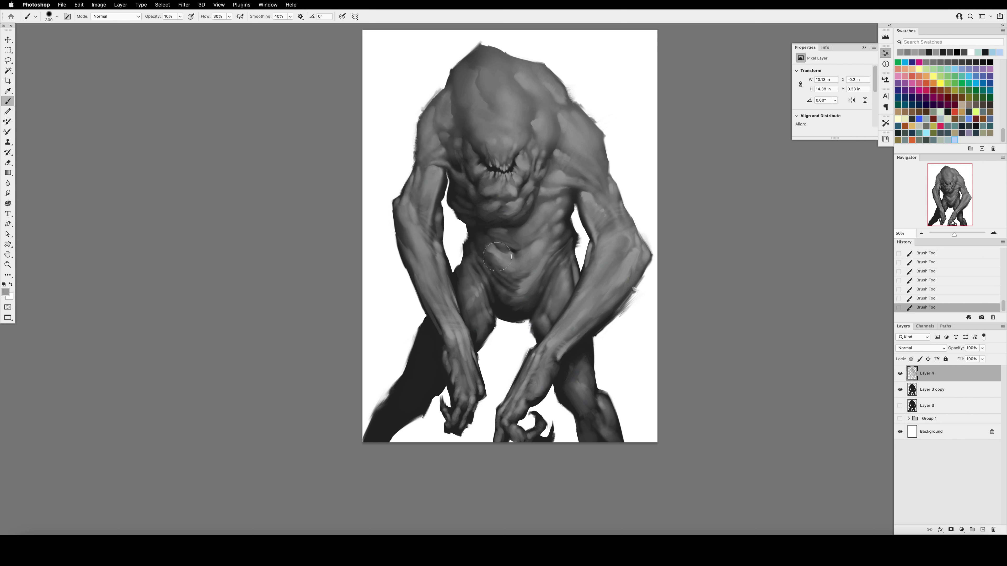
Step: Paint soft light on the near knee and down the far lower leg, and flip the canvas back horizontally
key(4)
drag(575, 384, 580, 400)
key(1)
key(bracketleft)
key(bracketleft)
drag(432, 357, 400, 412)
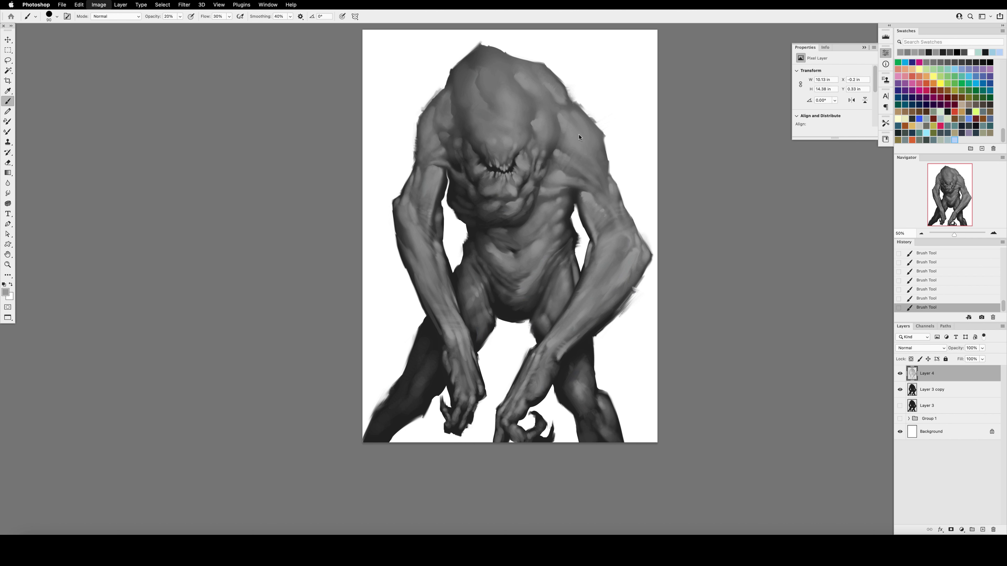
key(super+shift+h)
Step: Paint soft gray on the near side of the chest beneath the shoulder at 20% opacity, varying the brush size
key(bracketleft)
key(bracketleft)
key(bracketleft)
key(bracketleft)
key(shift+2)
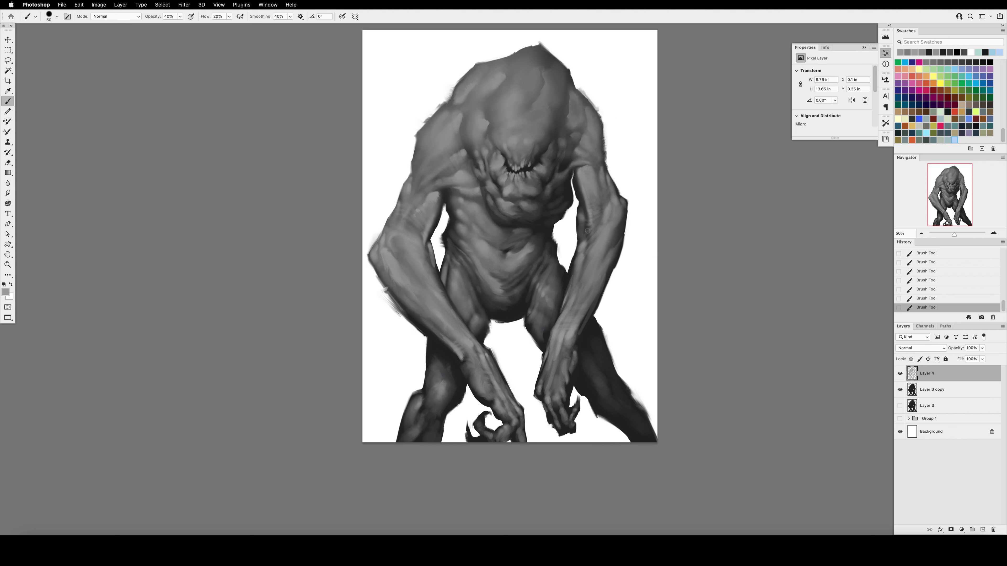
key(2)
key(bracketright)
key(bracketright)
key(bracketright)
key(bracketright)
key(bracketright)
key(bracketright)
key(bracketright)
key(2)
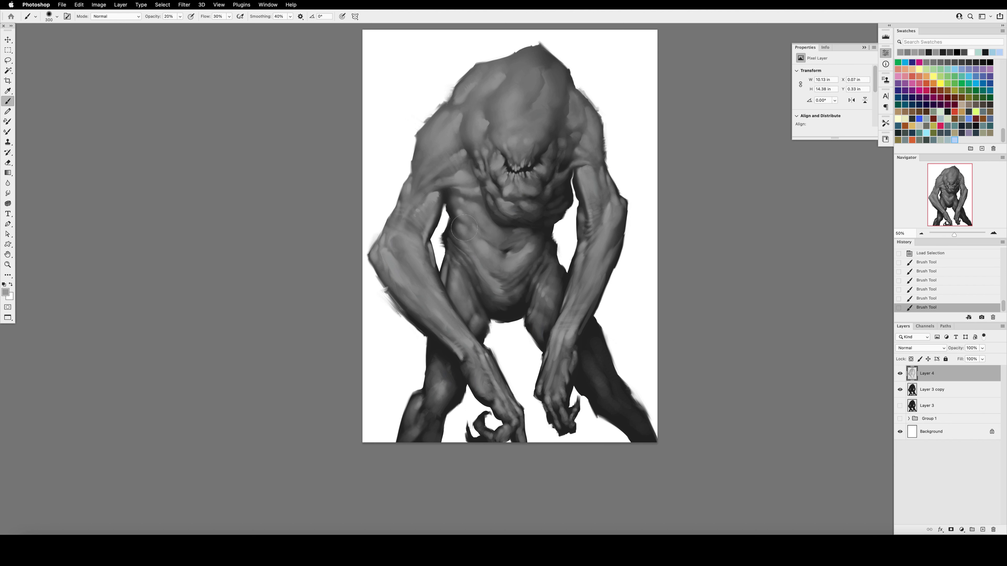
click(464, 227)
key(3)
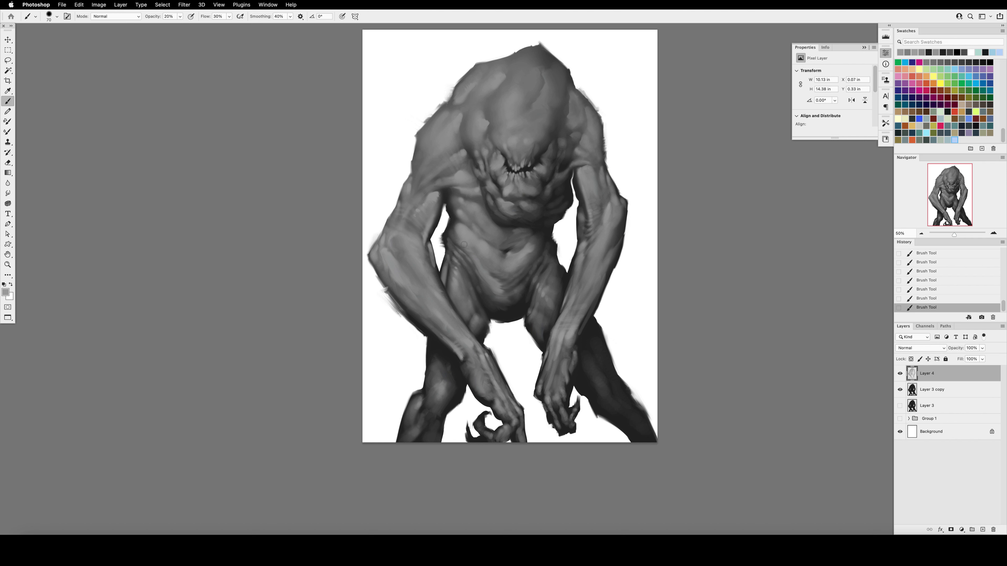
Step: Undo the last series of brush strokes on the torso
key(super+z)
key(super+z)
key(super+z)
key(super+z)
key(super+z)
key(super+z)
key(super+z)
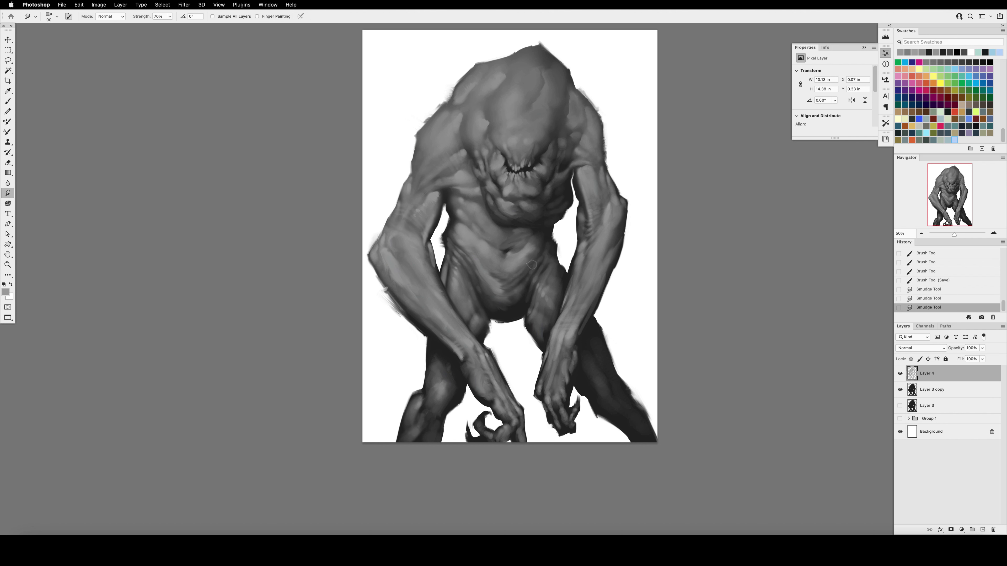
Step: Smudge the near flank of the torso beside the inner arm
click(456, 252)
drag(456, 251, 458, 258)
mouse_move(454, 247)
mouse_down()
mouse_move(458, 256)
mouse_move(455, 230)
mouse_move(447, 240)
mouse_up()
Step: Load the silhouette selection and paint soft gray down the near edge of the ribcage with a much larger brush
key(bracketright)
key(bracketright)
key(bracketright)
key(bracketright)
key(bracketright)
key(bracketright)
key(bracketright)
key(bracketright)
super+click(912, 389)
drag(447, 222, 449, 234)
drag(448, 214, 450, 226)
Step: Soften the chest beneath the near shoulder and the brow above the mouth with the Smudge tool, and save the document
key(e)
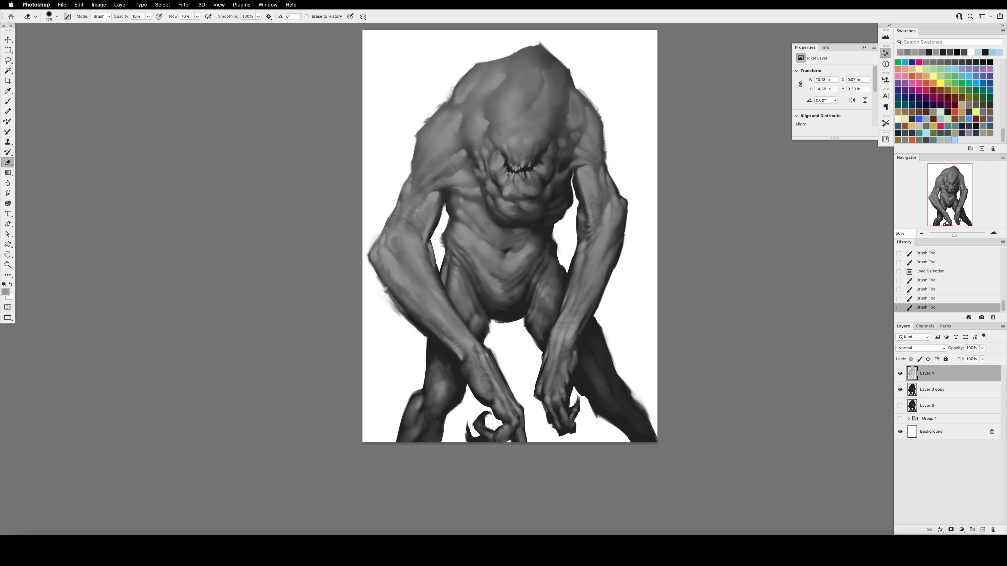
key(F5)
click(528, 97)
key(super+s)
key(bracketright)
key(bracketright)
key(bracketright)
mouse_move(481, 203)
mouse_down()
mouse_move(448, 190)
mouse_move(457, 196)
mouse_move(440, 206)
mouse_up()
key(super+s)
key(bracketright)
key(bracketright)
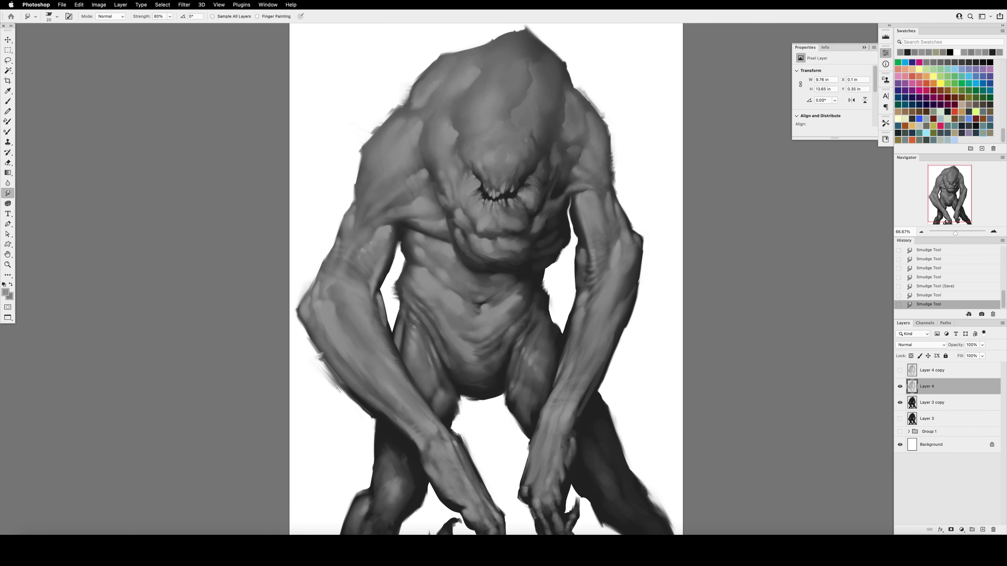
drag(533, 144, 476, 149)
key(super+s)
Step: Add a new layer, load the silhouette selection, and sweep a very large soft brush over the near arm, head and chest at 30% opacity
click(982, 530)
super+click(912, 403)
key(b)
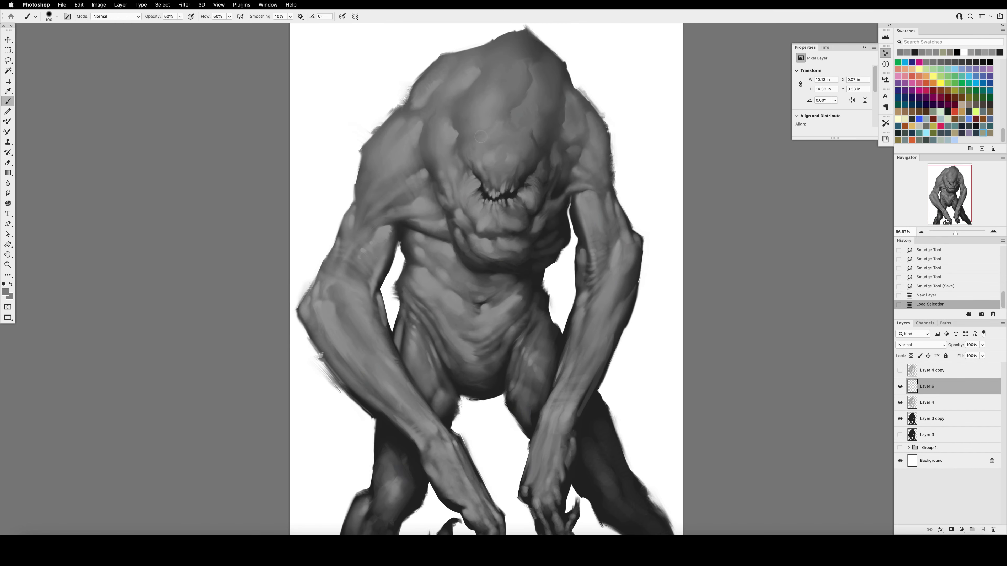
key(3)
key(bracketright)
key(bracketright)
key(bracketright)
key(bracketright)
key(bracketright)
key(bracketright)
key(bracketright)
key(bracketright)
key(bracketright)
key(bracketright)
key(bracketright)
drag(357, 206, 396, 278)
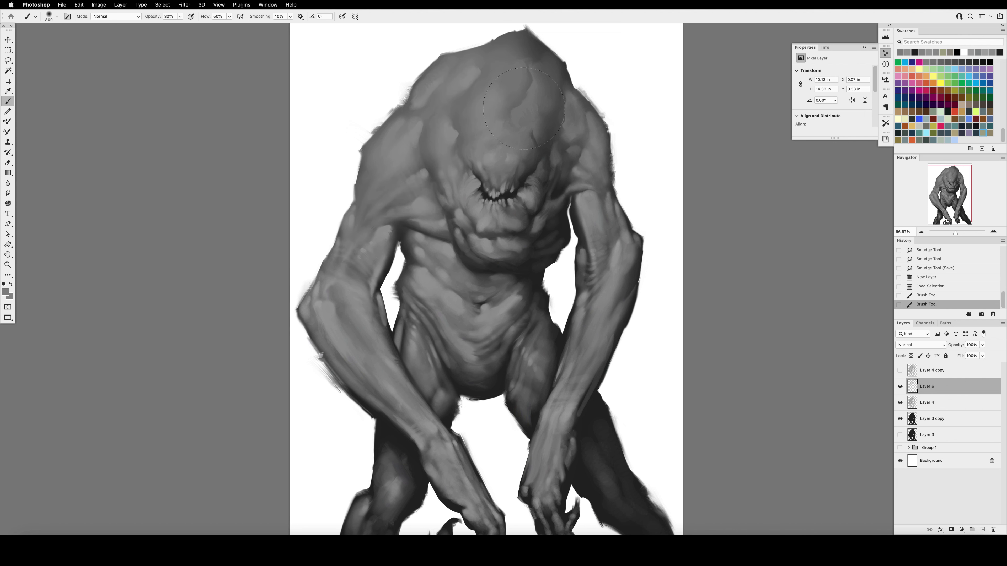
drag(524, 108, 424, 232)
Step: Paint soft gray across the torso with a smaller brush, and over the lower jaw and cheek at 40% opacity
scroll(436, 238, down, 2)
key(bracketleft)
key(bracketleft)
key(bracketleft)
key(bracketleft)
key(bracketleft)
mouse_move(396, 294)
mouse_down()
mouse_move(432, 341)
mouse_move(472, 242)
mouse_up()
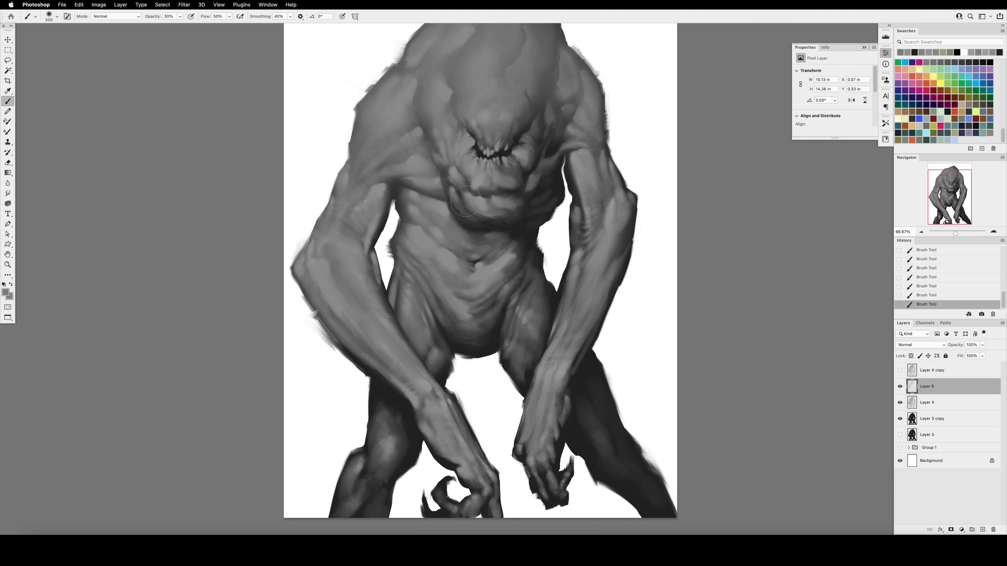
key(4)
mouse_move(466, 201)
mouse_down()
mouse_move(448, 159)
mouse_move(455, 189)
mouse_move(485, 195)
mouse_move(535, 162)
mouse_up()
scroll(464, 174, up, 2)
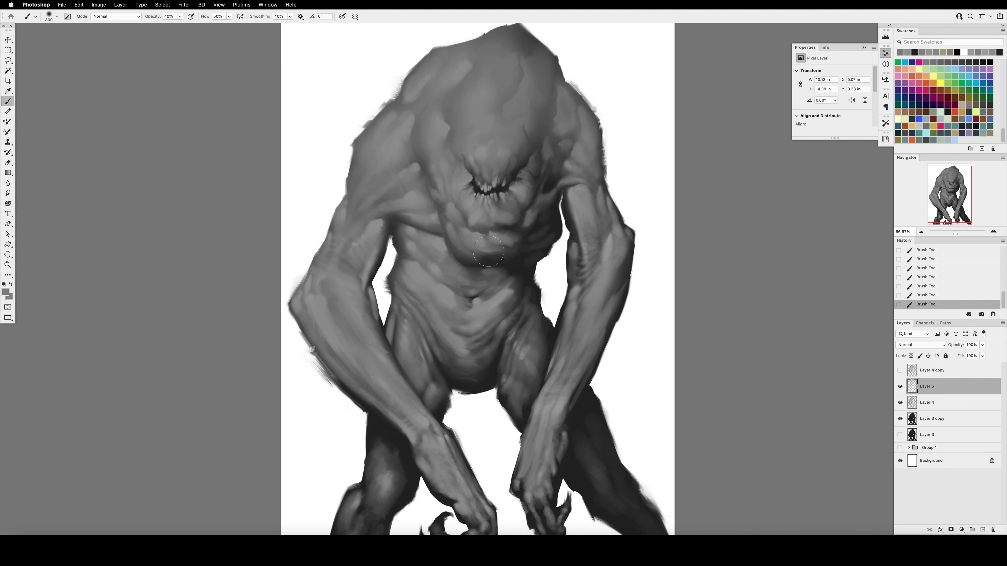
Step: Flip the canvas horizontally, sample the gray under the jaw, and paint the fold beneath the chin with a much smaller brush
key(h)
alt+click(463, 256)
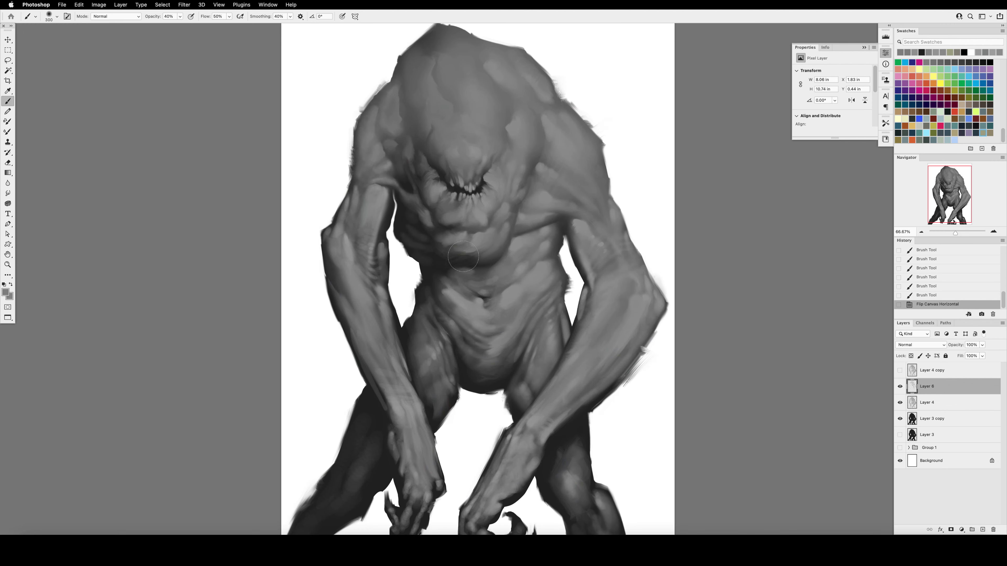
key([)
key([)
key([)
key([)
key([)
key([)
key([)
key([)
drag(460, 263, 490, 254)
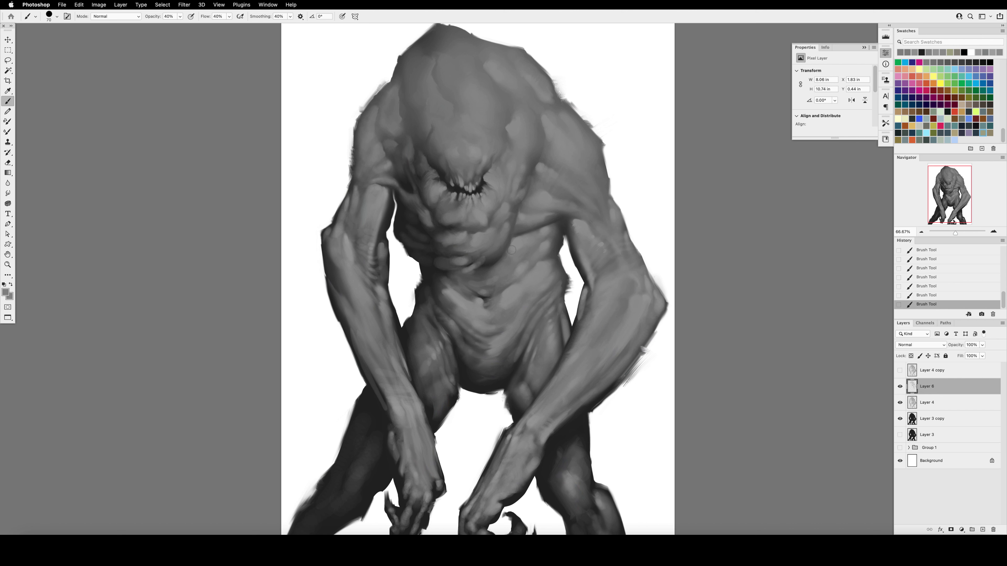
Step: Refine the folds under the chin with sampled dark and mid grays, using 60% and 50% flow
key(shift+6)
alt+click(499, 251)
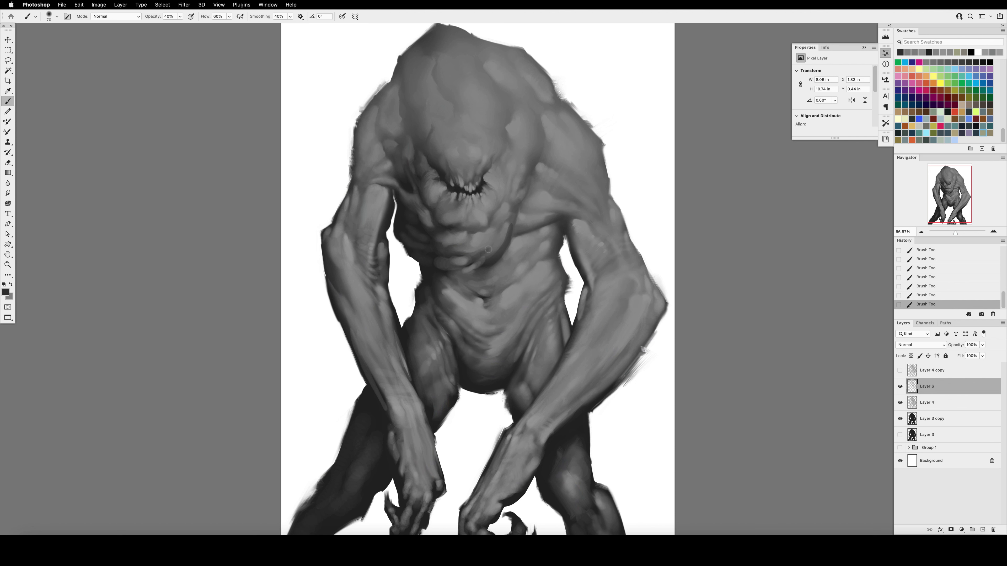
key(3)
alt+click(464, 252)
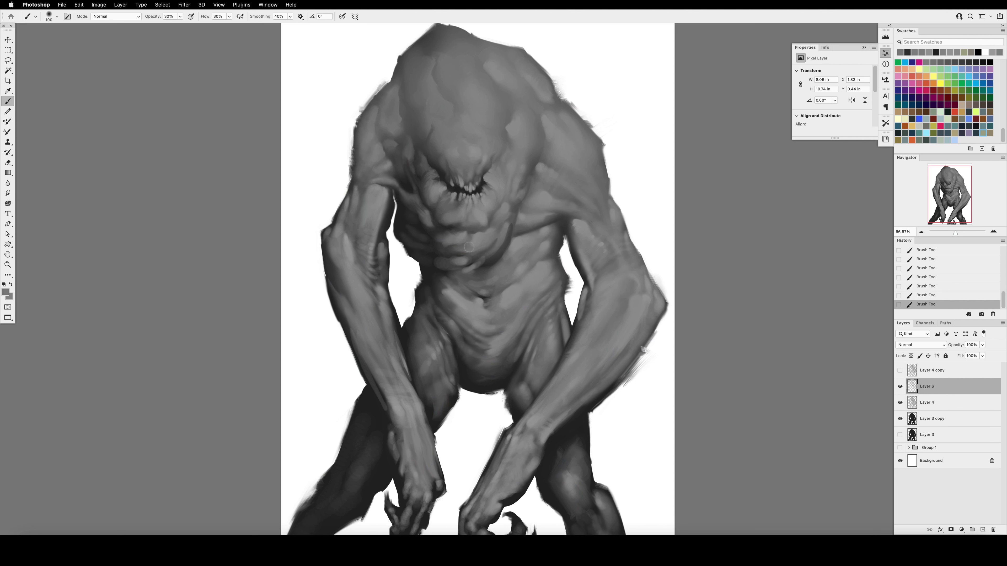
alt+click(478, 239)
key(shift+5)
key(bracketleft)
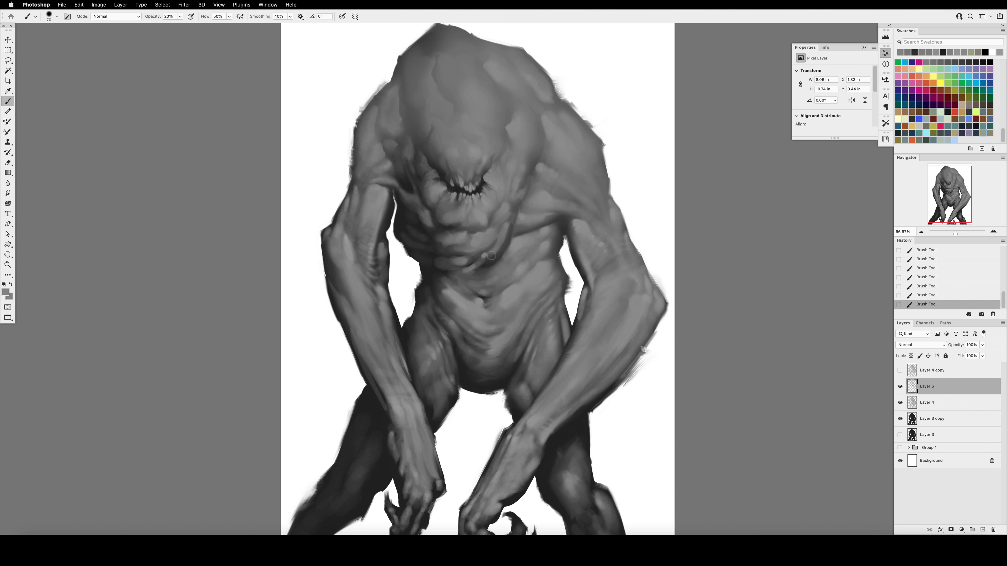
Step: Smudge the folds beneath the chin, and merge the new paint layer into the layer below after comparing its visibility
key(r)
drag(472, 270, 465, 260)
mouse_move(456, 255)
mouse_down()
mouse_move(452, 247)
mouse_move(442, 260)
mouse_move(468, 252)
mouse_up()
key(super+f)
click(899, 387)
click(900, 387)
key(super+e)
Step: Smudge the transition between the chin and upper belly, and save the document
drag(515, 270, 482, 258)
mouse_move(492, 254)
mouse_down()
mouse_move(474, 242)
mouse_move(526, 252)
mouse_move(477, 262)
mouse_up()
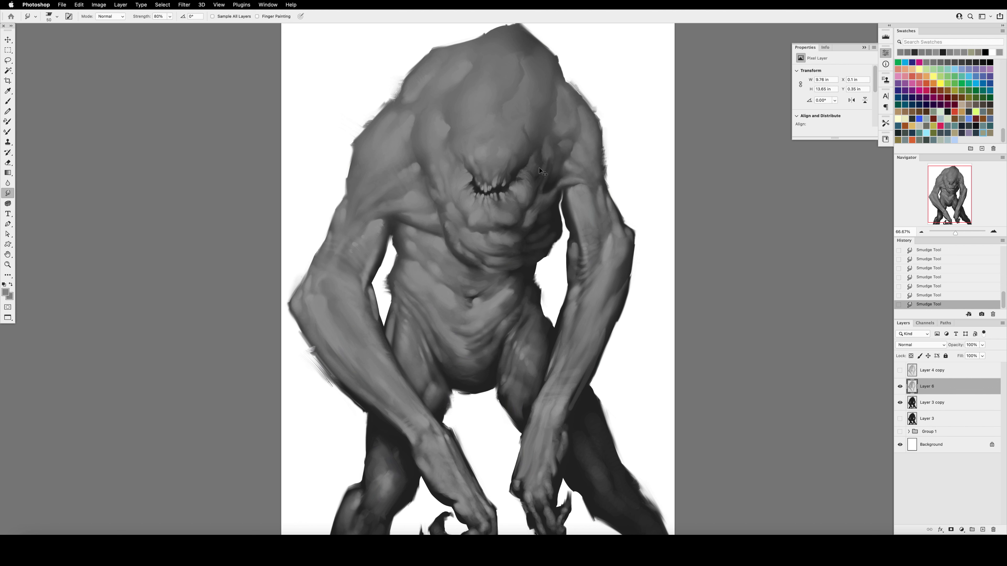
key(super+s)
Step: Add a new layer filled with dark gray inside the silhouette selection, and set its opacity to 80%
key(alt+shift+super+n)
key(b)
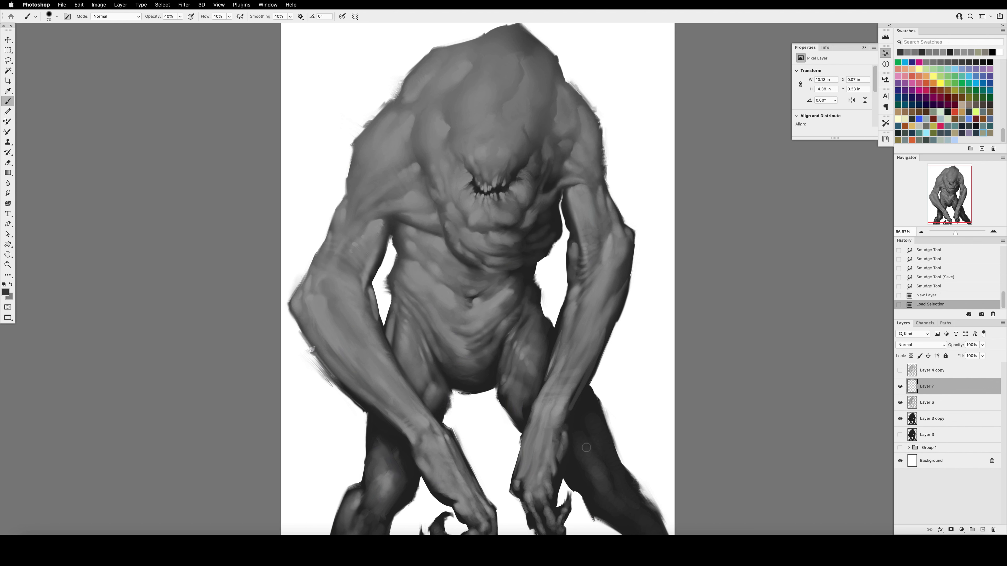
super+click(913, 403)
key(alt+BackSpace)
key(super+d)
key(v)
key(8)
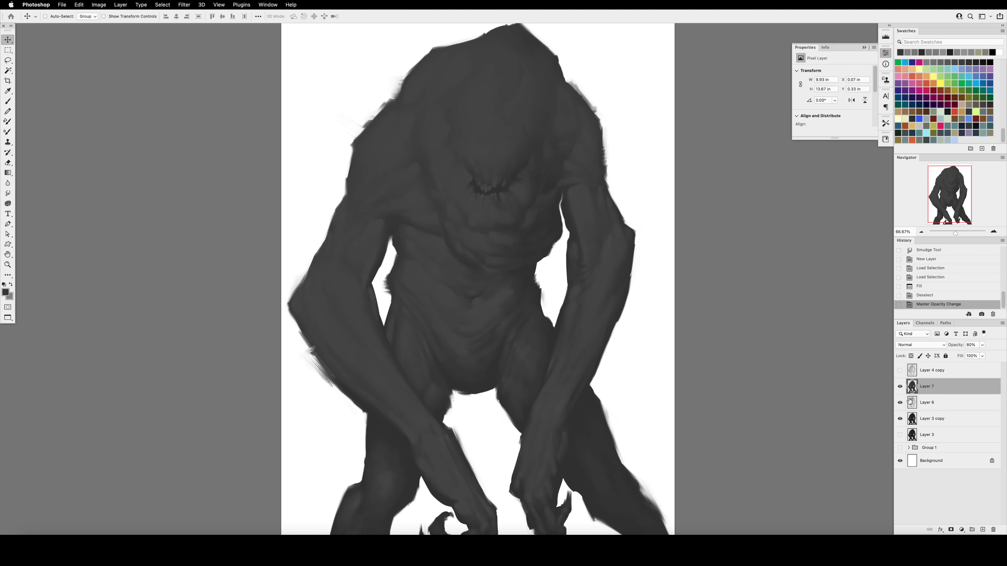
Step: Darken the silhouette fill with Hue/Saturation, save the document, and flip the canvas horizontally
key(super+u)
drag(710, 218, 694, 219)
key(Return)
key(super+s)
key(shift+super+h)
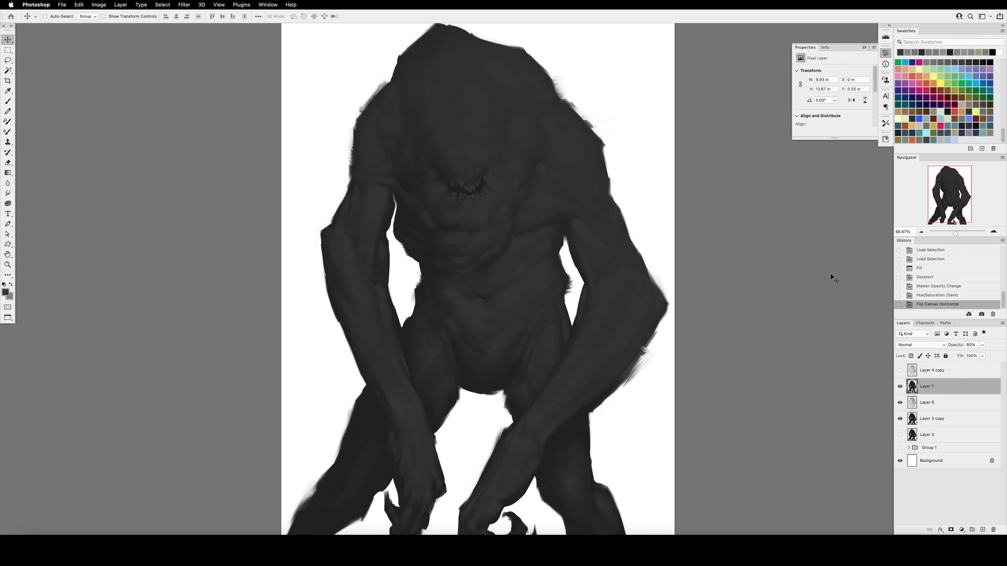
Step: Add a layer mask to the dark overlay, and reveal the light on the face, chest and shoulder with a large soft brush
click(953, 530)
key(b)
key(bracketright)
key(bracketright)
key(bracketright)
key(bracketright)
key(bracketright)
key(bracketright)
key(bracketright)
key(bracketright)
key(bracketright)
key(bracketright)
key(bracketright)
key(bracketright)
key(bracketright)
key(bracketright)
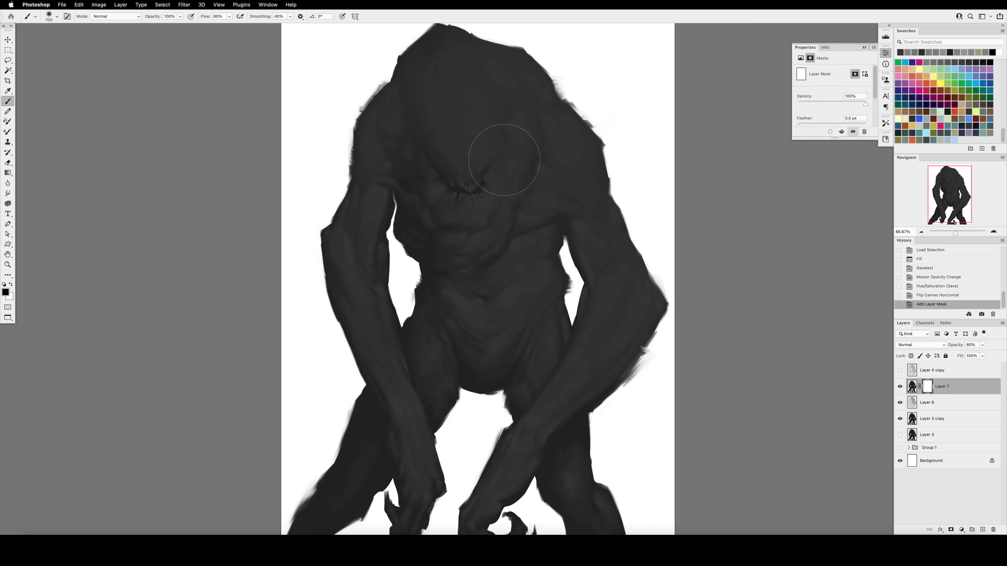
mouse_move(549, 133)
mouse_down()
mouse_move(412, 246)
mouse_move(564, 184)
mouse_up()
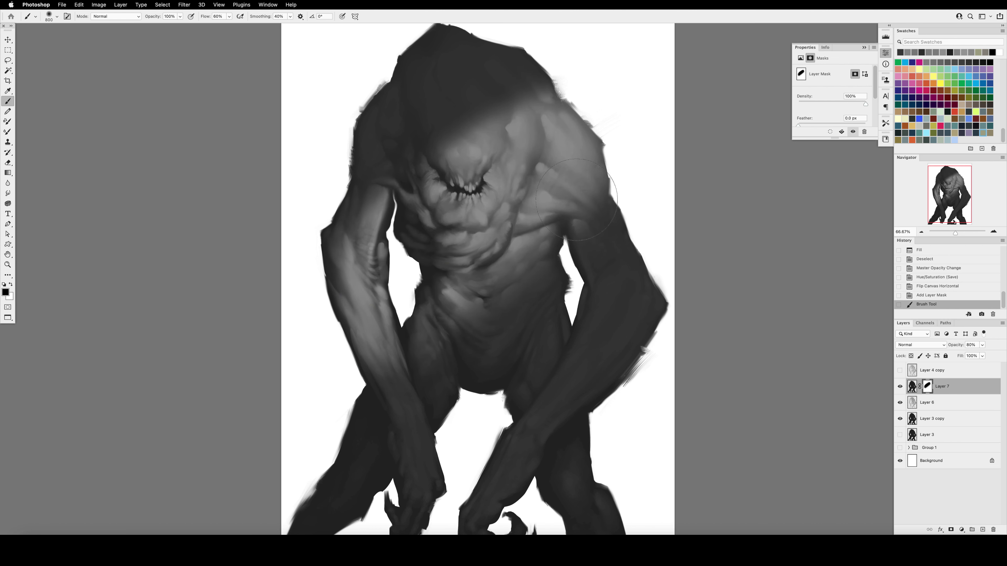
Step: Paint the mask to bring light onto the side of the torso, the belly, the thigh and the forearm
drag(527, 264, 573, 198)
drag(575, 222, 560, 256)
drag(567, 171, 572, 206)
drag(520, 293, 488, 313)
key(bracketleft)
key(bracketleft)
key(bracketleft)
drag(434, 345, 430, 364)
drag(506, 317, 485, 296)
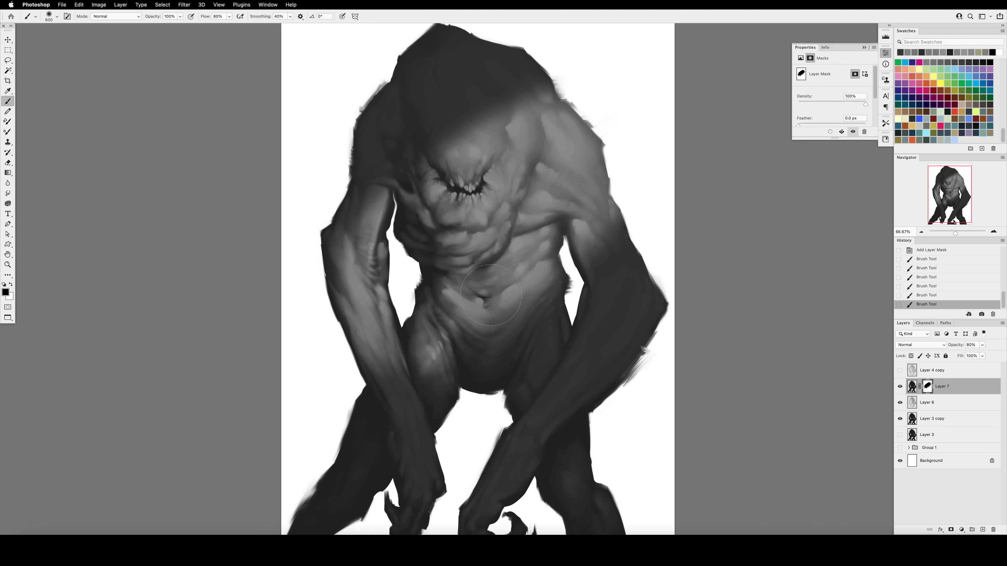
drag(430, 367, 427, 348)
drag(382, 370, 351, 234)
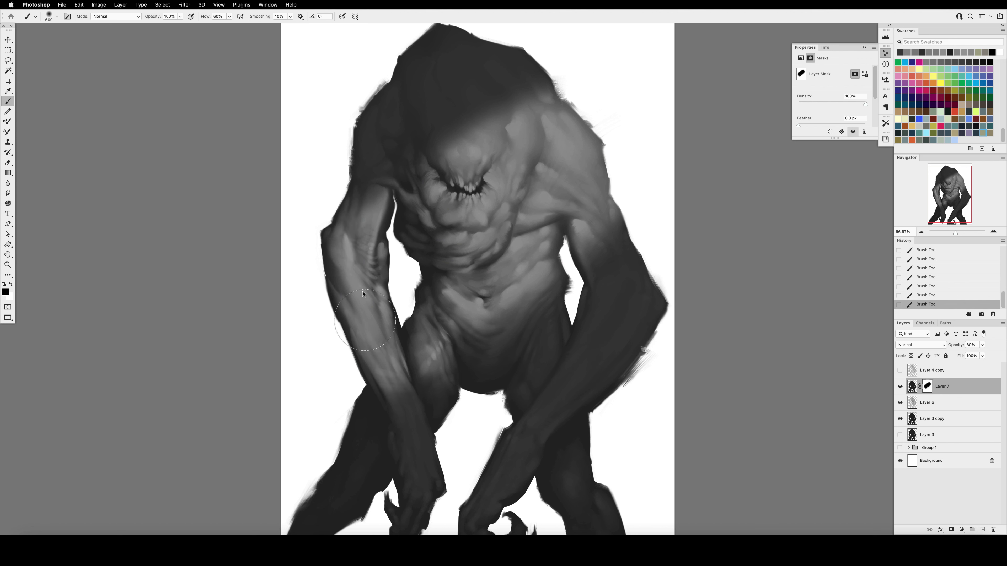
Step: Restore the overlay's shadow on the upper arm and the folds below the chin
key(x)
mouse_move(371, 190)
mouse_down()
mouse_move(398, 204)
mouse_move(414, 192)
mouse_up()
drag(431, 237, 483, 245)
Step: Reveal light on the forehead at 40% brush opacity, and flip the canvas horizontally
key(4)
key(x)
drag(464, 121, 486, 106)
key(super+shift+h)
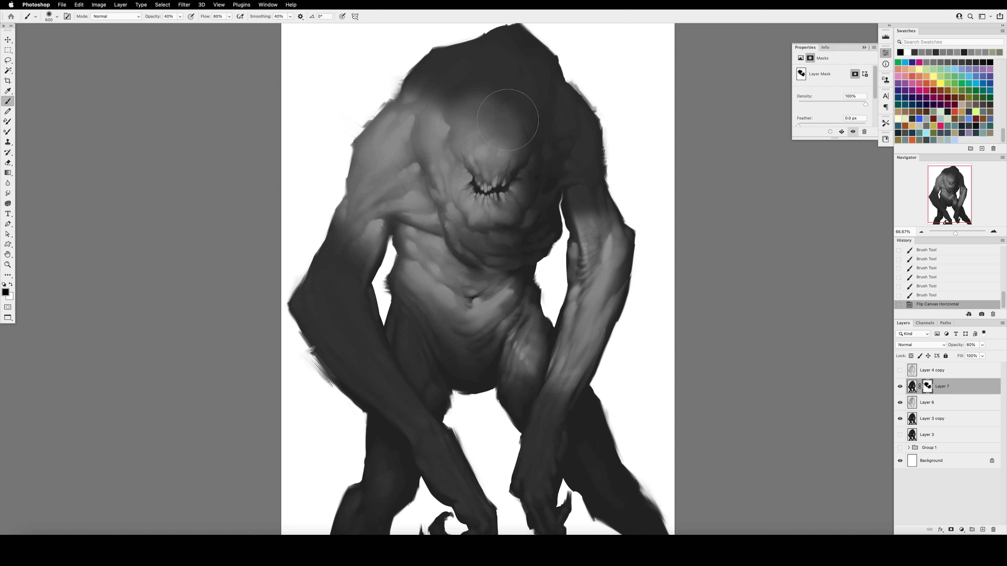
Step: Paint shadow back beside the mouth and down the side of the chin with a smaller brush
key(bracketleft)
key(bracketleft)
key(bracketleft)
key(bracketleft)
key(x)
mouse_move(510, 174)
mouse_down()
mouse_move(481, 183)
mouse_move(521, 166)
mouse_move(522, 183)
mouse_up()
key(bracketleft)
mouse_move(520, 190)
mouse_down()
mouse_move(516, 215)
mouse_move(525, 216)
mouse_move(508, 247)
mouse_up()
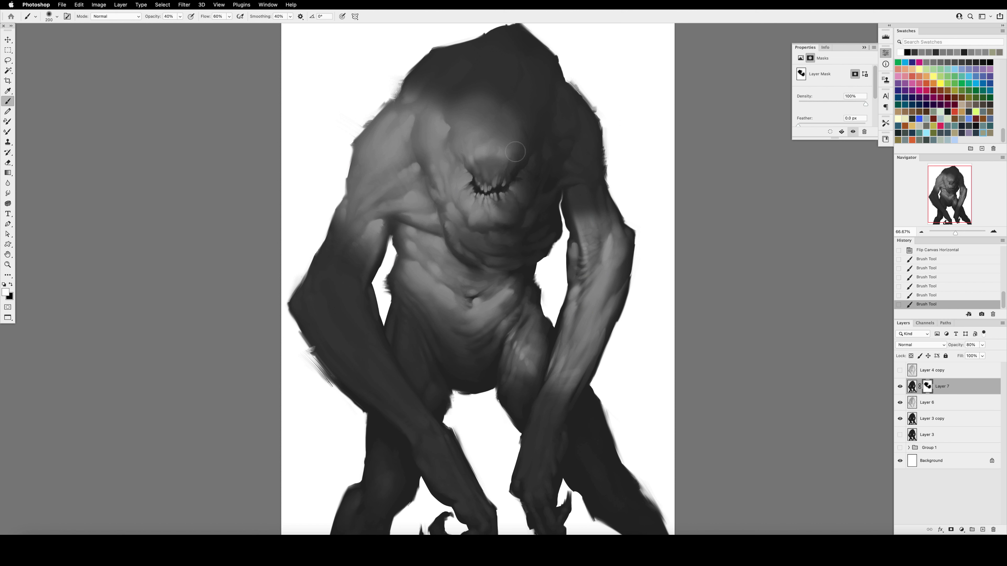
Step: Touch up the mask between the brow and mouth, save the document, and flip the canvas horizontally
key(x)
key(bracketright)
key(bracketright)
key(bracketright)
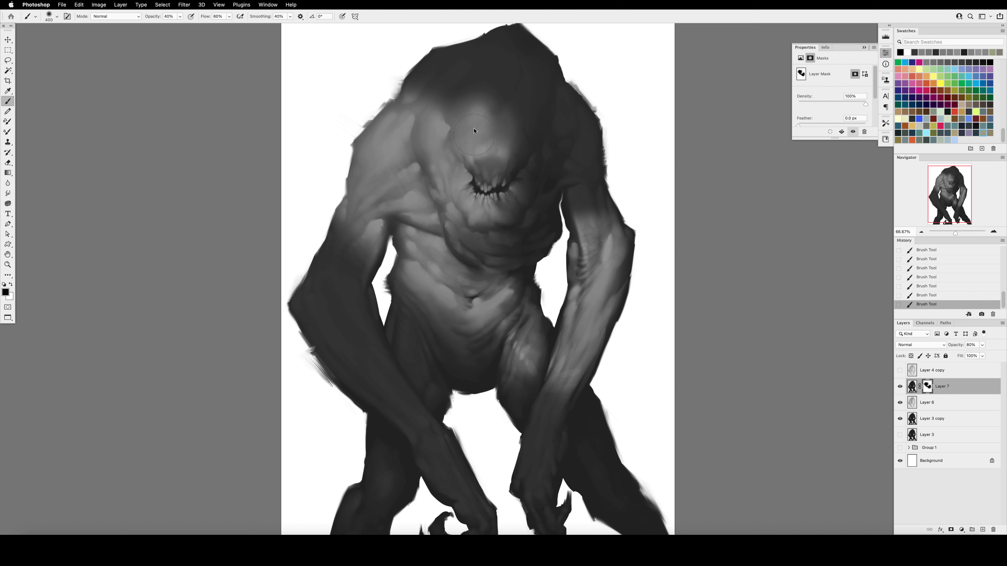
key(x)
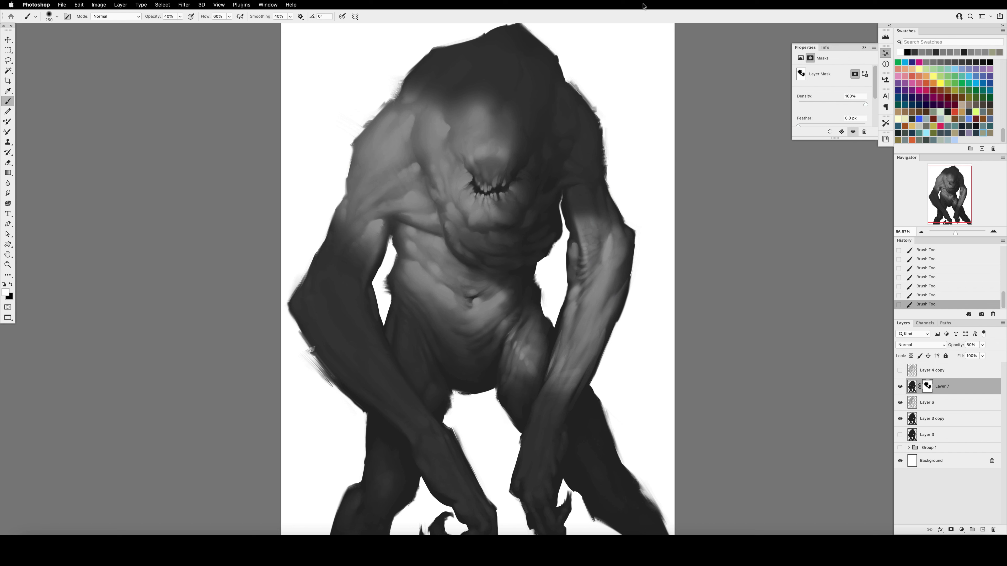
key(super+s)
key(super+f)
Step: Move Layer 5 out of Group 1 to above Layer 7, and compare the two masked lighting versions by toggling their visibility
click(900, 386)
click(909, 447)
drag(946, 464, 947, 380)
click(900, 386)
click(900, 387)
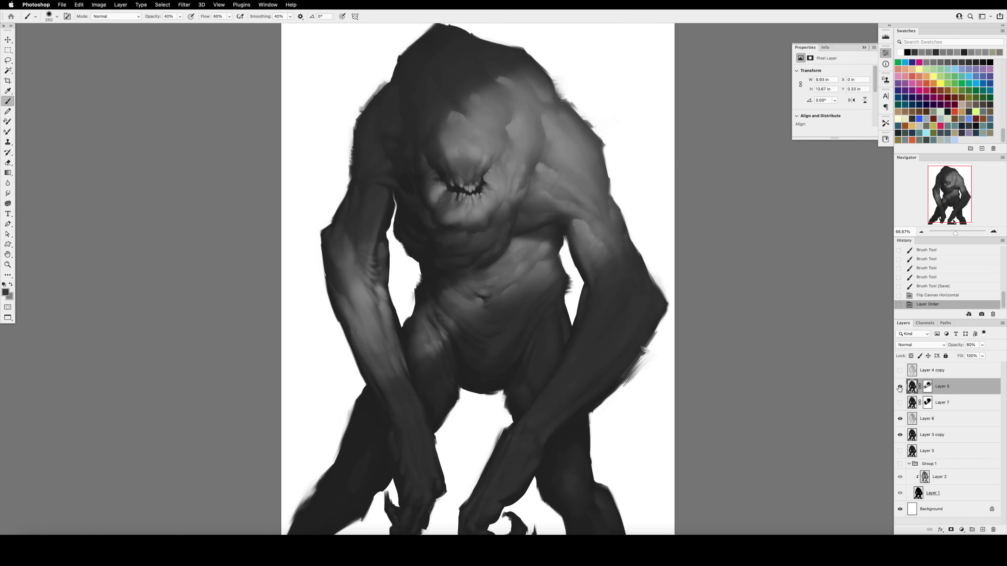
click(899, 402)
click(900, 387)
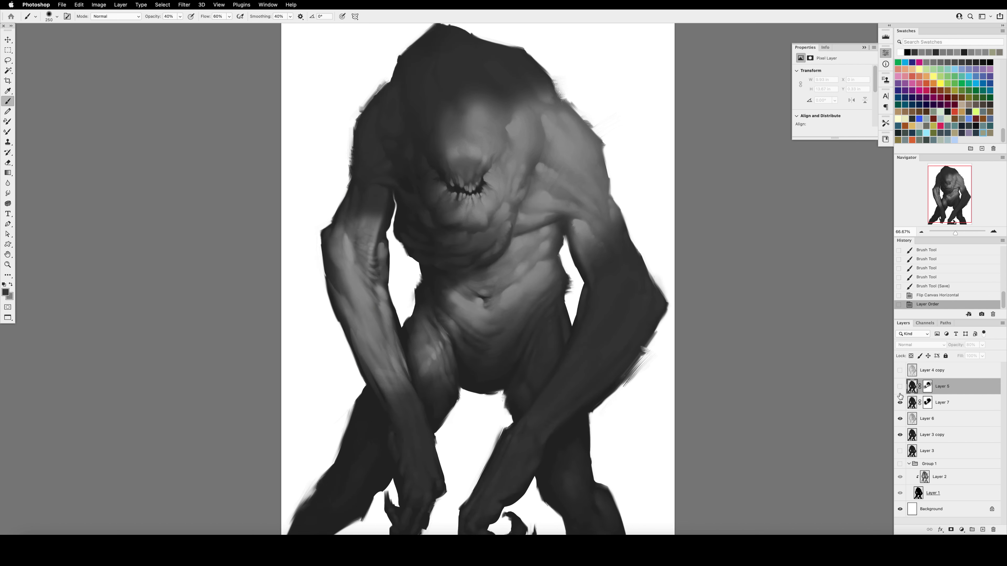
click(900, 386)
click(900, 402)
click(900, 388)
Step: Undo the Layer 5 reorder, show Layer 7, and collapse Group 1
click(950, 401)
click(934, 288)
click(936, 295)
click(900, 386)
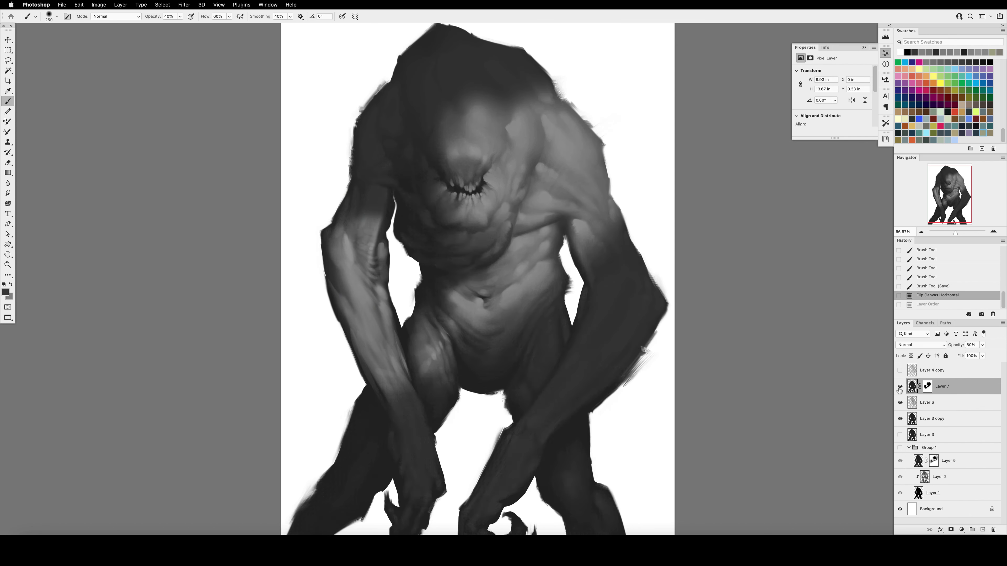
click(913, 448)
click(909, 448)
Step: Select Layer 7's mask, and rework the lighting on the chin folds and the corner of the mouth
click(927, 387)
click(912, 386)
click(927, 386)
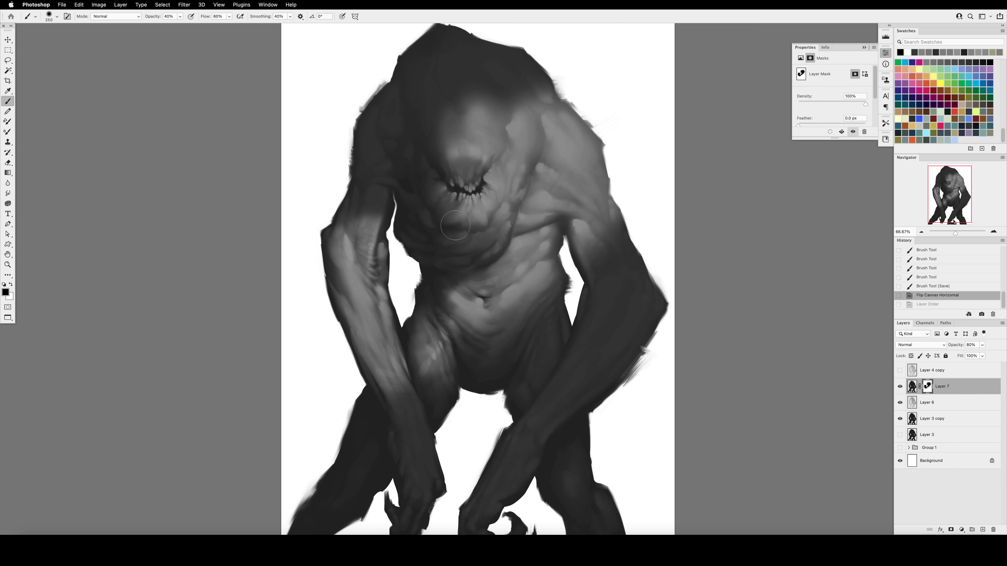
mouse_move(457, 230)
mouse_down()
mouse_move(436, 212)
mouse_move(466, 232)
mouse_up()
key(x)
drag(445, 195, 443, 186)
mouse_move(443, 185)
mouse_down()
mouse_move(455, 182)
mouse_move(441, 182)
mouse_move(447, 190)
mouse_up()
Step: Refine the mask around the teeth with a small brush at 100% opacity and flow, and flip the canvas horizontally
key([)
key([)
key([)
key([)
key([)
drag(466, 187, 472, 190)
key(0)
key(shift+0)
click(461, 186)
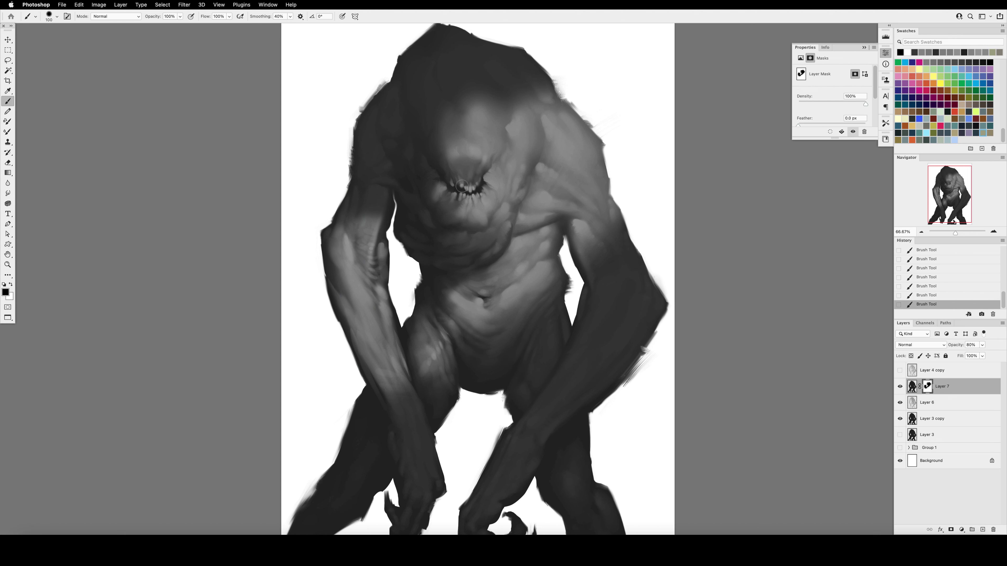
key(h)
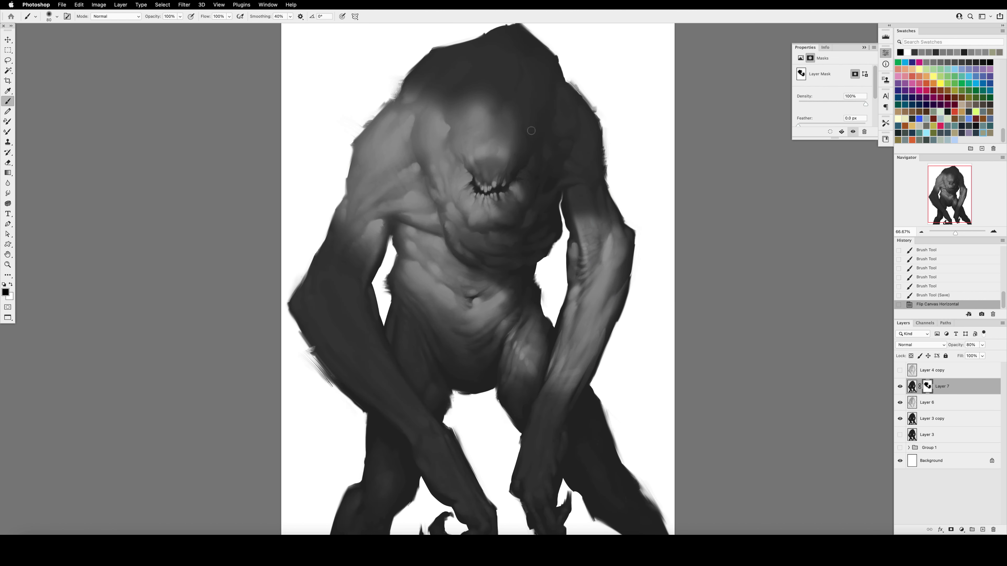
Step: Touch up the mask below the mouth, and shade the flank beneath the armpit at 30% opacity and flow
click(480, 206)
key(x)
key(3)
key(shift+3)
key(bracketright)
key(bracketright)
key(bracketright)
key(bracketright)
key(bracketright)
key(bracketright)
key(bracketright)
key(bracketright)
mouse_move(394, 225)
mouse_down()
mouse_move(438, 233)
mouse_move(456, 210)
mouse_move(405, 256)
mouse_move(444, 220)
mouse_move(441, 234)
mouse_move(419, 226)
mouse_move(392, 311)
mouse_move(397, 288)
mouse_move(394, 340)
mouse_up()
Step: Paint a shadow under the chest muscle toward the chin at 40% opacity, and flip the canvas horizontally
key(shift+bracketright)
key(shift+bracketright)
key(4)
key(shift+4)
key(shift+3)
mouse_move(430, 235)
mouse_down()
mouse_move(445, 218)
mouse_move(494, 237)
mouse_move(475, 225)
mouse_up()
key(x)
key(x)
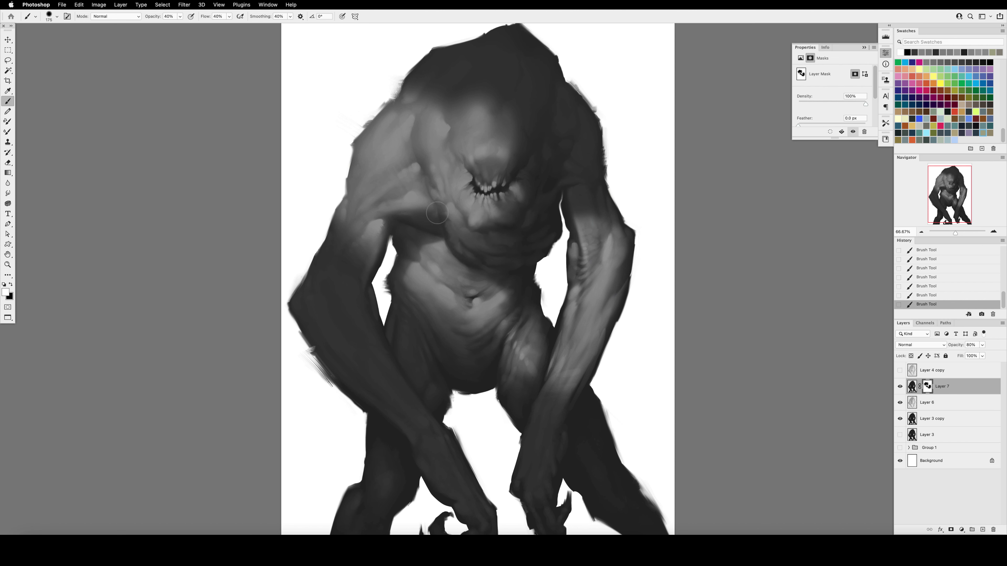
key(h)
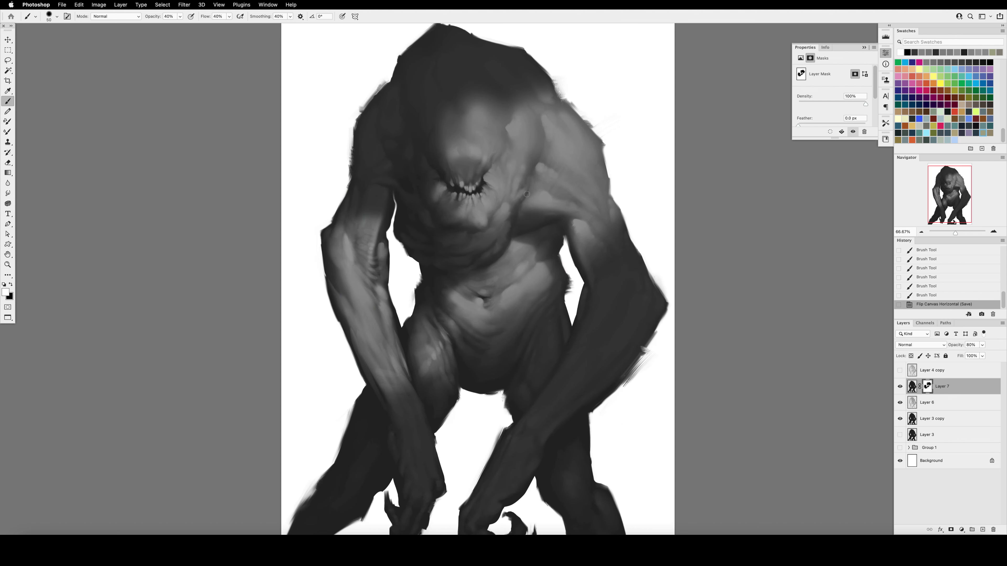
Step: Soften the mask's shadow edge on the chest near the shoulder with a brush stroke and the Smudge tool
drag(527, 194, 519, 208)
key(r)
drag(535, 170, 523, 201)
drag(545, 184, 532, 190)
Step: Shade the area above the teeth and upper lip on the mask with a low-opacity brush, alternating dark and light
key(b)
key(2)
key(3)
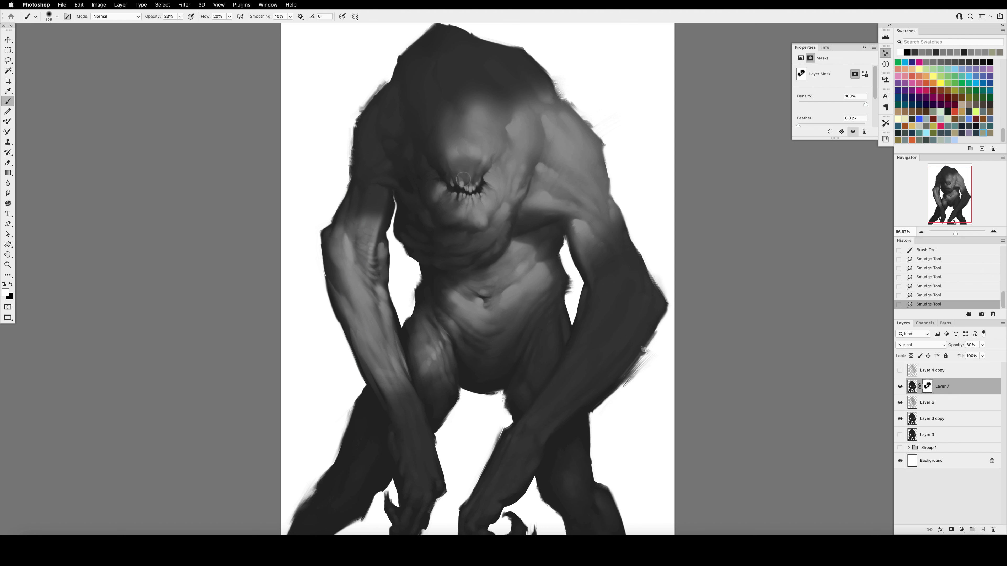
drag(463, 179, 458, 175)
drag(460, 161, 468, 151)
mouse_move(469, 152)
mouse_down()
mouse_move(474, 141)
mouse_move(482, 155)
mouse_up()
drag(480, 162, 478, 169)
mouse_move(472, 162)
mouse_down()
mouse_move(470, 173)
mouse_move(447, 162)
mouse_up()
key(x)
drag(448, 166, 450, 157)
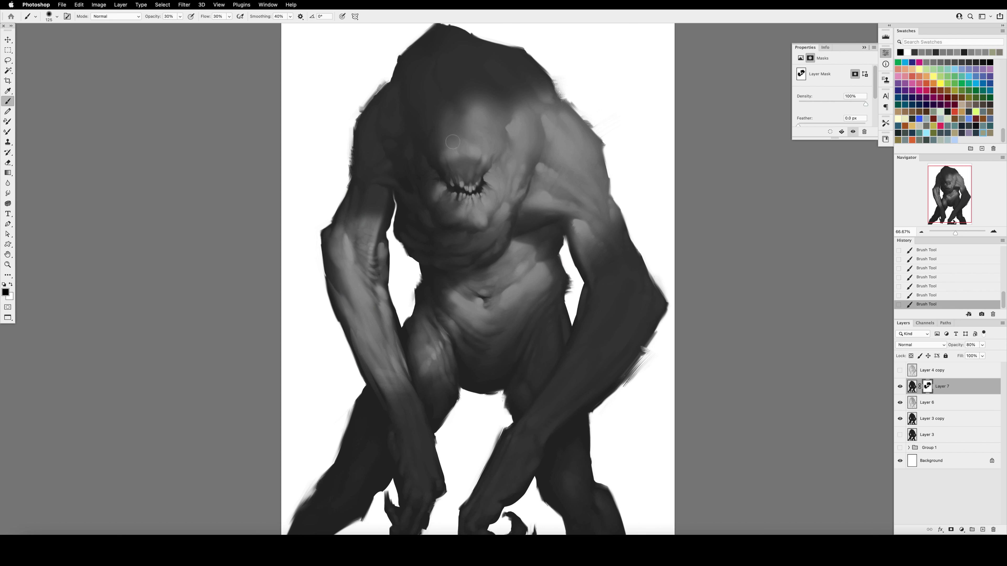
Step: Shade the forearm near the elbow and the belly on the mask, and set the brush to 70% opacity and 50% flow
key(x)
mouse_move(355, 216)
mouse_down()
mouse_move(357, 247)
mouse_move(336, 250)
mouse_up()
key(])
key(])
key(])
key(])
mouse_move(500, 341)
mouse_down()
mouse_move(508, 295)
mouse_move(509, 317)
mouse_move(458, 277)
mouse_move(464, 294)
mouse_move(457, 275)
mouse_move(465, 306)
mouse_move(456, 269)
mouse_up()
key(x)
key(x)
key(x)
key(x)
key(x)
key(7)
key(shift+5)
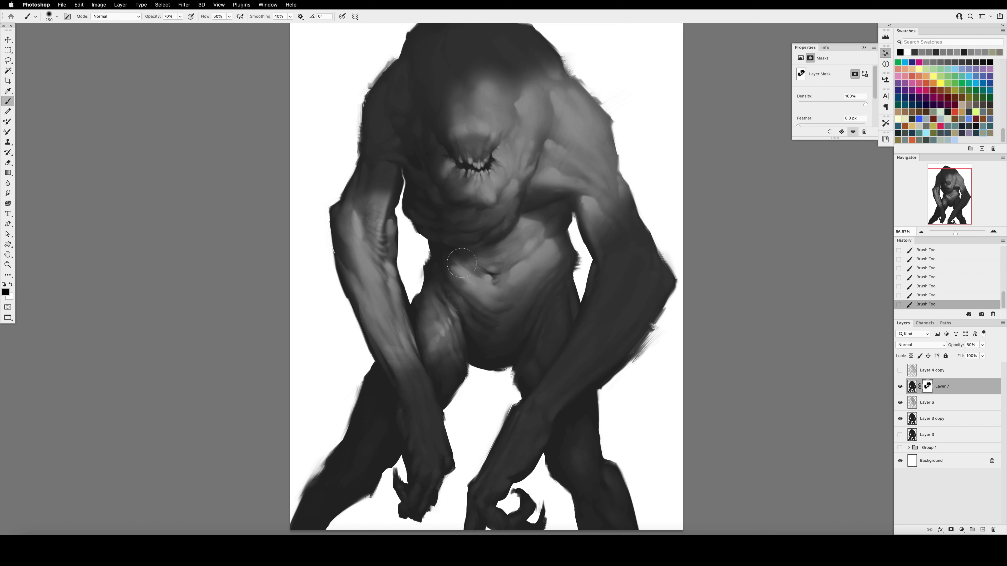
Step: Reduce the brush size, set its flow to 30%, flip the canvas horizontally, and save the document
key(x)
key(bracketleft)
key(bracketleft)
key(bracketleft)
key(shift+3)
key(super+shift+h)
scroll(487, 187, up, 2)
key(x)
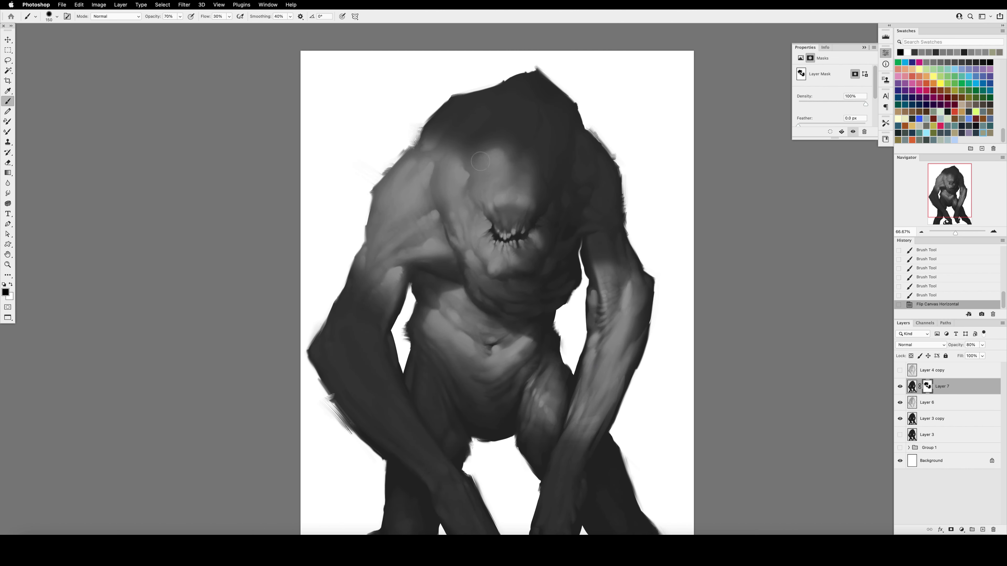
key(super+s)
Step: Blend the light across the forehead and upper back on the mask with a progressively larger brush, and set its opacity to 30%
drag(528, 195, 515, 171)
key(bracketright)
key(bracketright)
mouse_move(476, 135)
mouse_down()
mouse_move(513, 141)
mouse_move(503, 159)
mouse_move(517, 159)
mouse_up()
drag(514, 146, 516, 162)
key(bracketright)
key(bracketright)
mouse_move(433, 132)
mouse_down()
mouse_move(414, 125)
mouse_move(502, 119)
mouse_move(442, 80)
mouse_up()
key(bracketright)
key(bracketright)
key(bracketright)
key(3)
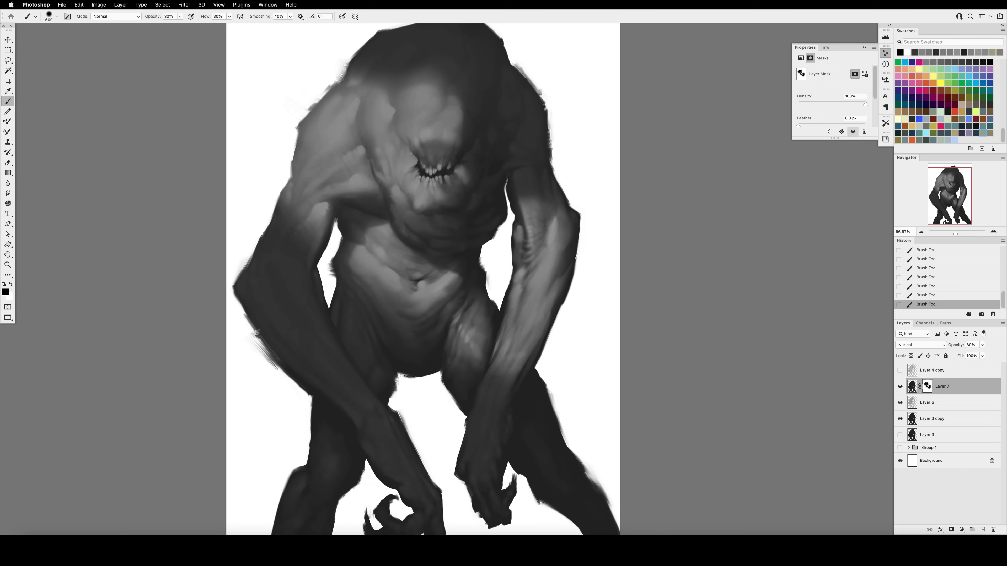
Step: Group Layer 7 and Layer 6 together
shift+click(935, 405)
key(super+g)
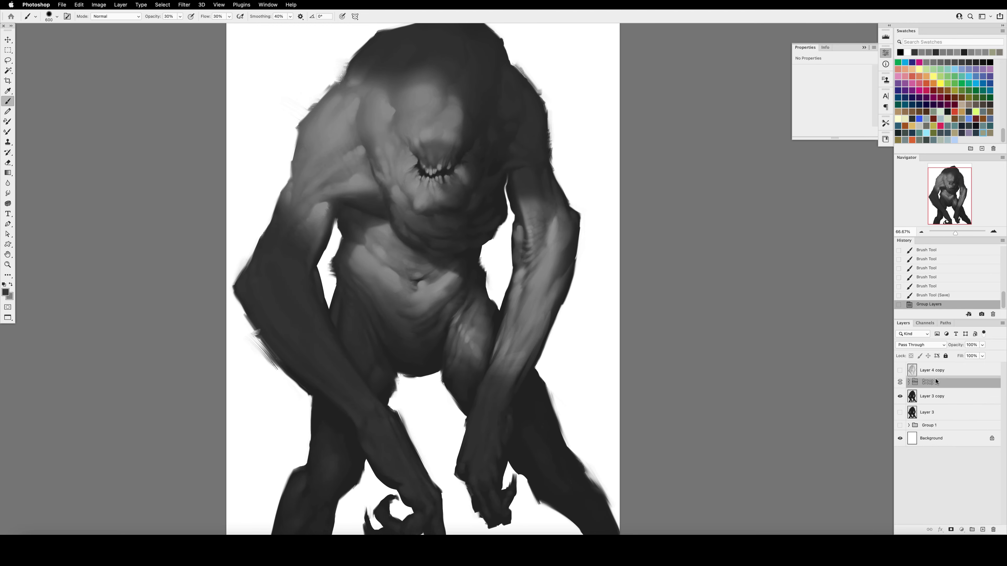
Step: Duplicate Group 2, hide the original group, and merge the copy into a single layer
drag(933, 384, 934, 378)
click(900, 393)
key(super+e)
click(900, 386)
click(900, 386)
super+click(440, 169)
super+click(440, 169)
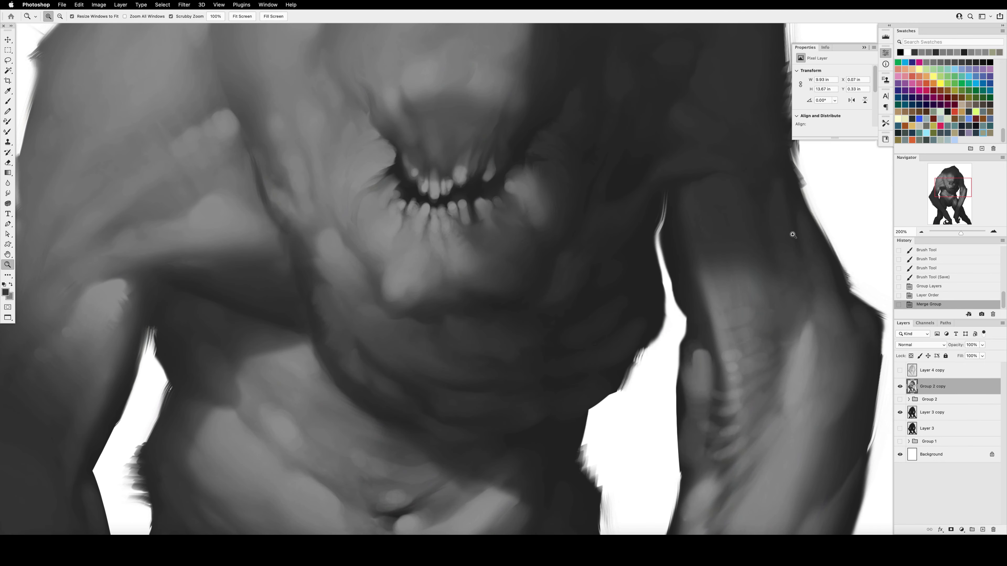
Step: Create a new layer and paint black into the gap between the teeth with a small flat brush
click(982, 529)
click(57, 16)
drag(198, 159, 199, 220)
click(180, 234)
click(396, 18)
key(d)
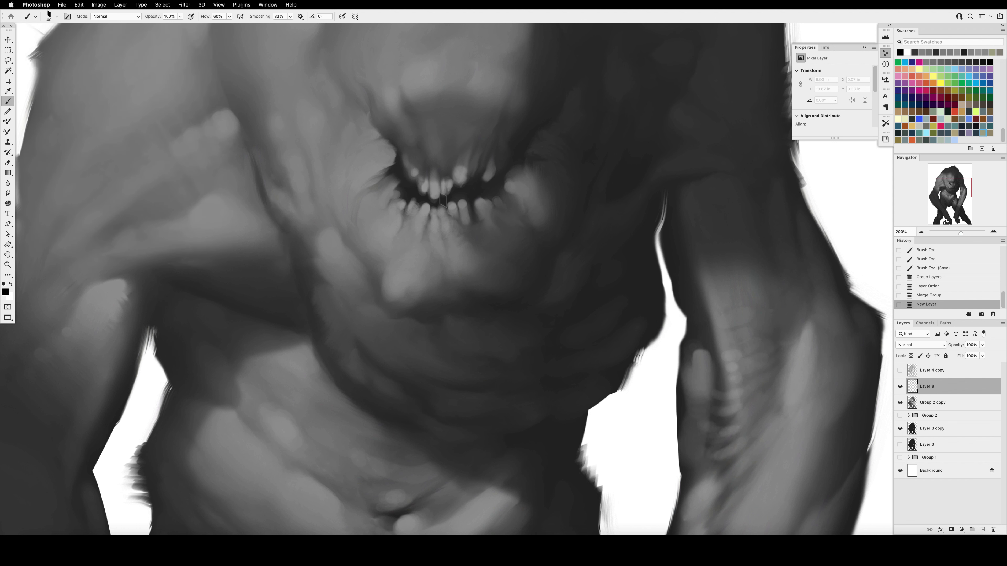
key(bracketleft)
key(bracketleft)
key(bracketleft)
mouse_move(431, 202)
mouse_down()
mouse_move(469, 198)
mouse_move(423, 198)
mouse_move(406, 183)
mouse_move(455, 182)
mouse_move(464, 193)
mouse_move(416, 196)
mouse_up()
Step: Paint white highlights on the upper teeth with the brush at 32% opacity and 20% flow
key(shift+3)
key(shift+1)
key(shift+2)
alt+click(487, 170)
super+click(508, 170)
key(x)
key(shift+2)
key(3)
key(2)
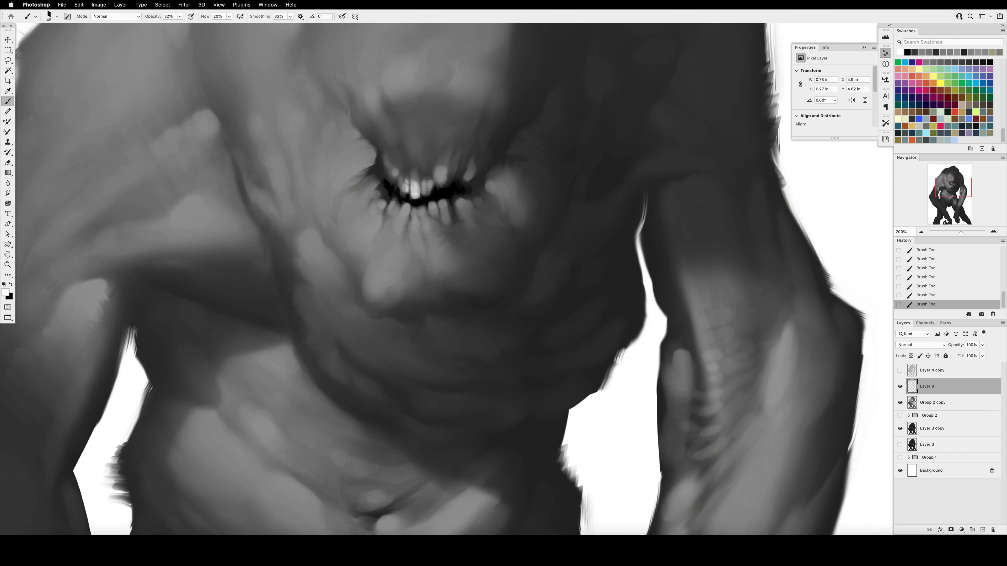
drag(405, 180, 406, 192)
mouse_move(426, 178)
mouse_down()
mouse_move(425, 192)
mouse_move(415, 182)
mouse_up()
Step: Set the brush to 30% opacity, 30% flow and 57% smoothing, and define the bright teeth further
key(shift+1)
key(1)
key(1)
click(290, 17)
drag(289, 28, 299, 29)
drag(401, 179, 402, 192)
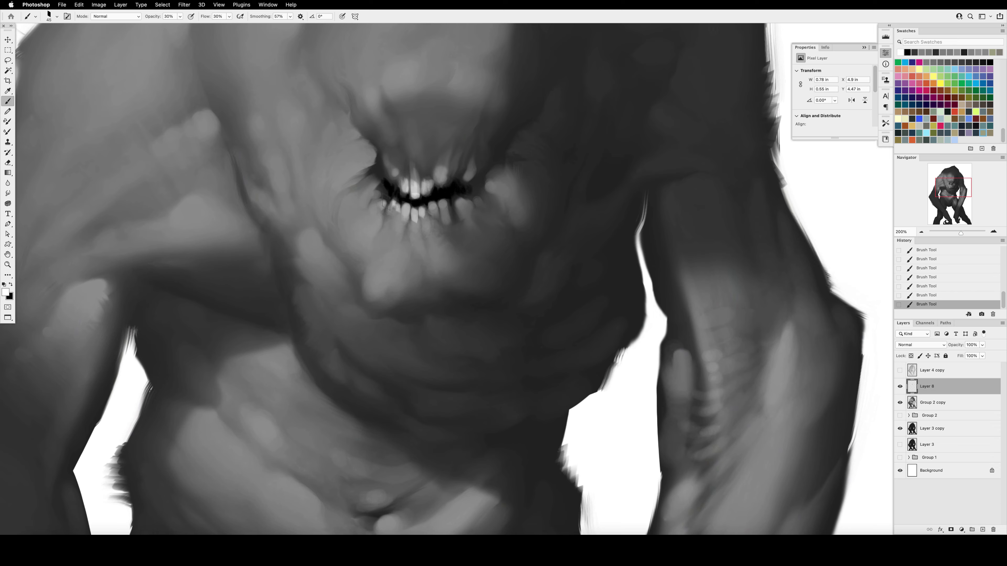
Step: Flip the canvas horizontally and refine the teeth and mouth with the brush at 40% opacity
key(z)
alt+click(459, 140)
alt+click(459, 140)
key(super+shift+h)
click(438, 139)
key(b)
key(4)
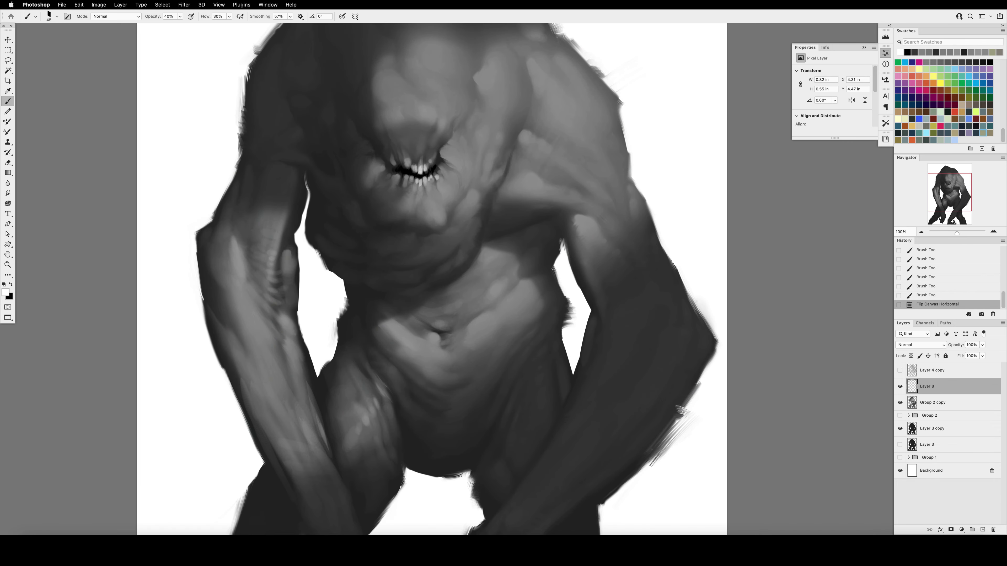
drag(437, 175, 421, 190)
Step: Smudge the upper teeth into shape and touch them up with small light brush marks
key(r)
drag(424, 166, 425, 172)
drag(420, 166, 419, 172)
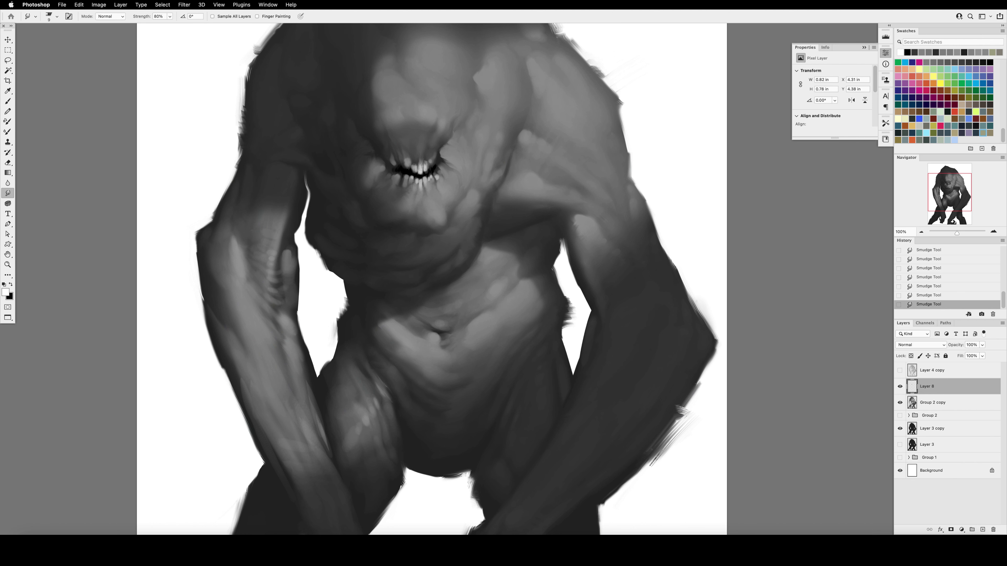
key(b)
click(422, 169)
click(423, 169)
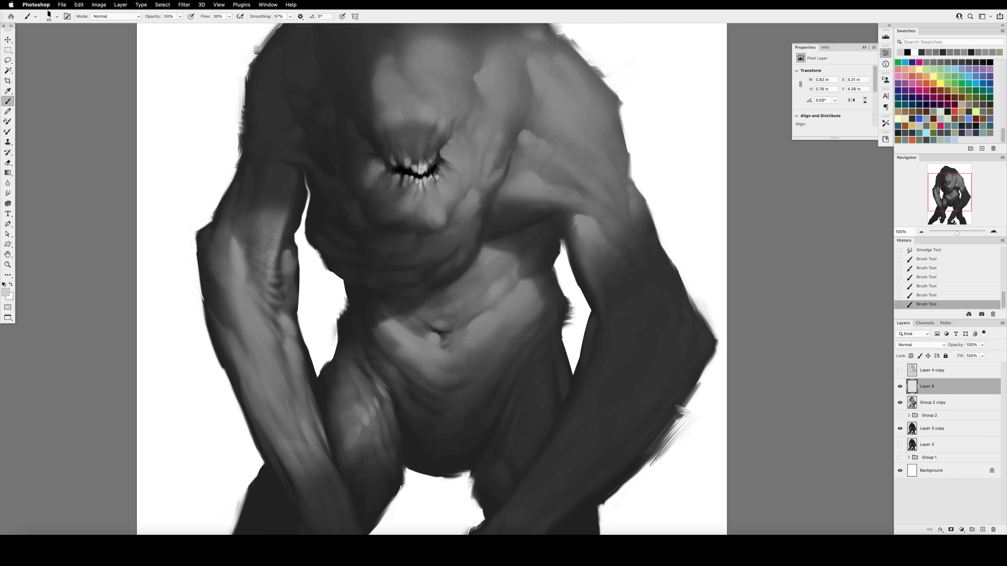
Step: Flip the canvas horizontally and undo the last smudge strokes on the teeth
key(super+shift+h)
key(r)
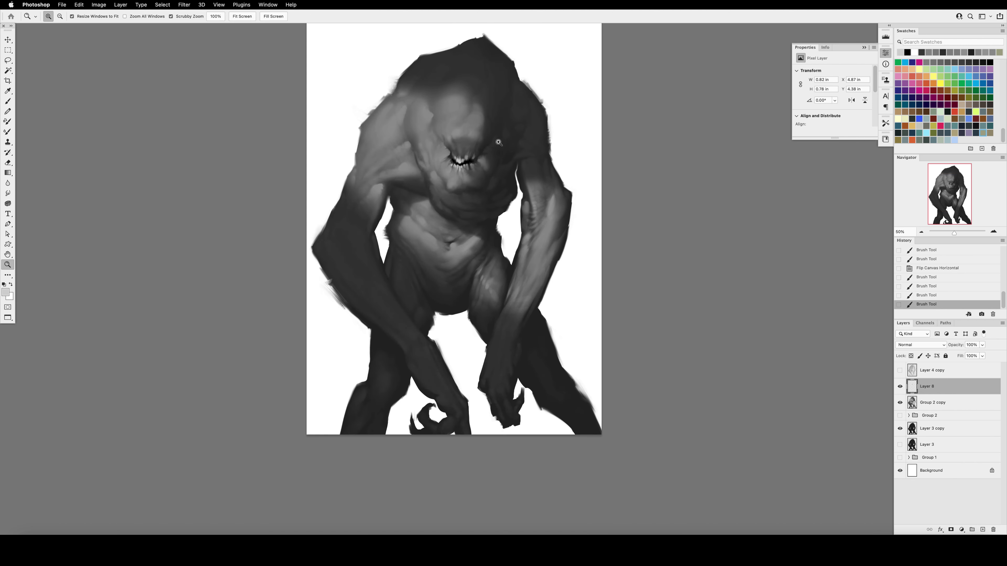
key(super+0)
key(super+plus)
key(super+plus)
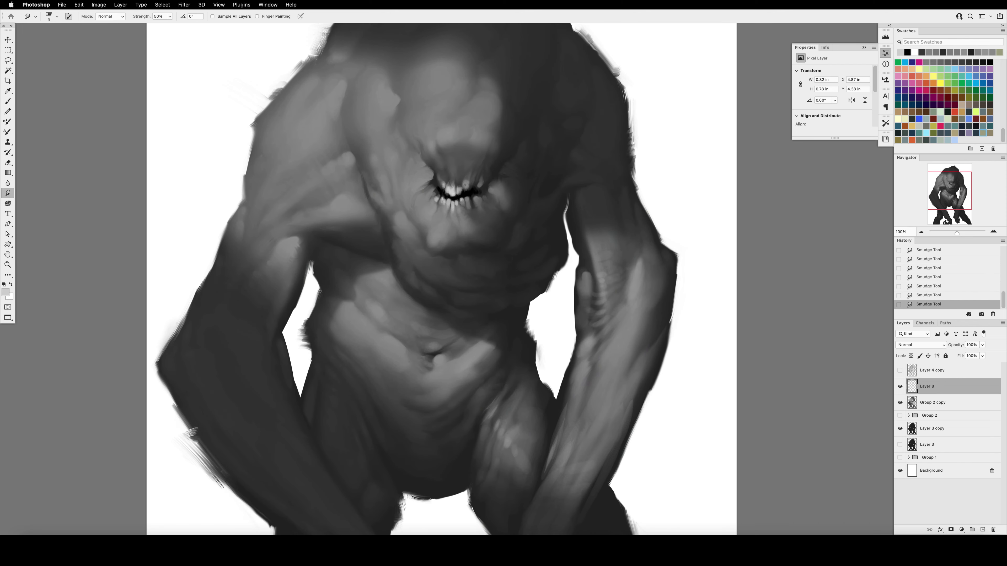
key(super+z)
key(super+z)
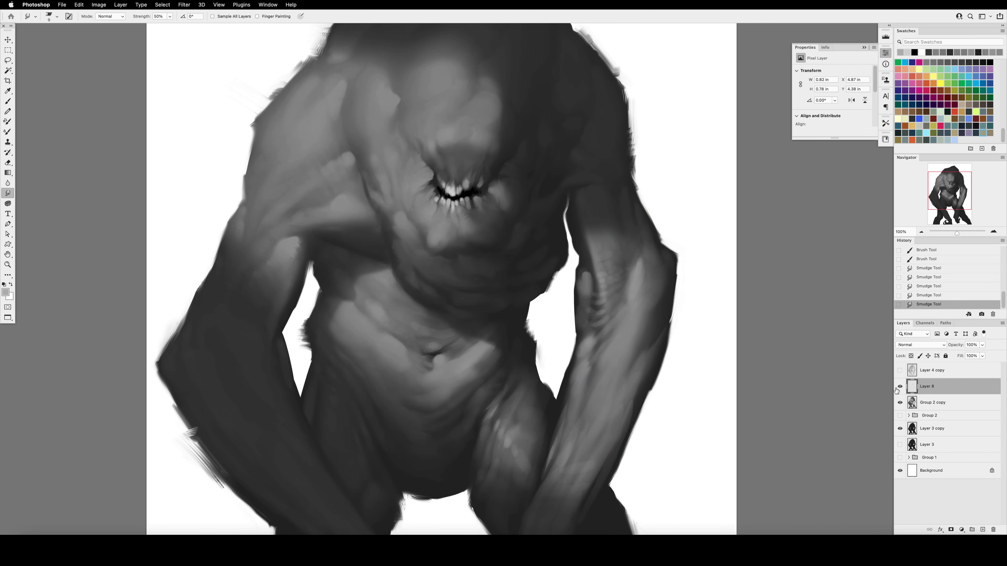
Step: Merge the teeth layer into Group 2 copy and smudge around the mouth with the Smudge Tool Erodible Round 1 preset
key(super+e)
click(35, 16)
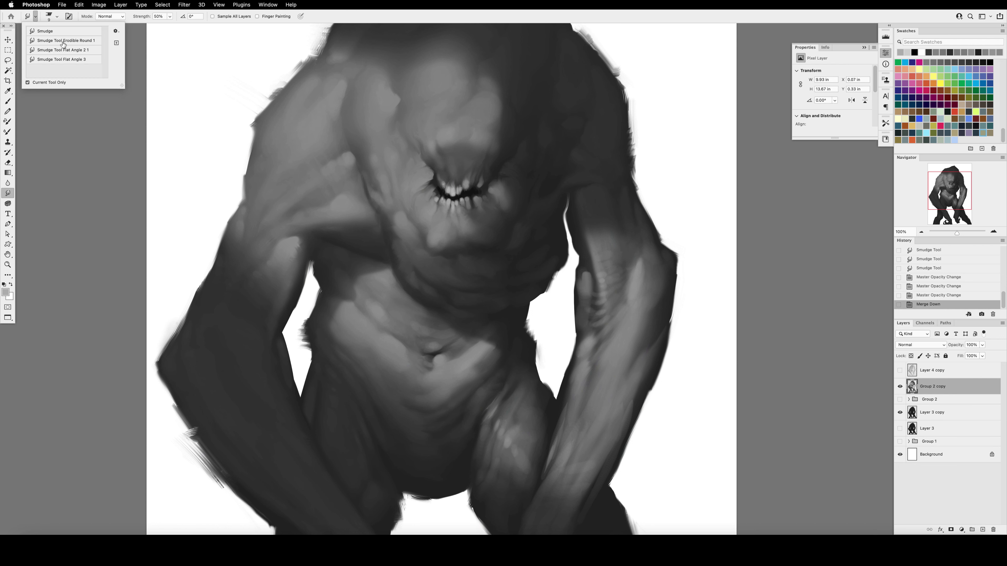
click(63, 44)
drag(436, 187, 445, 180)
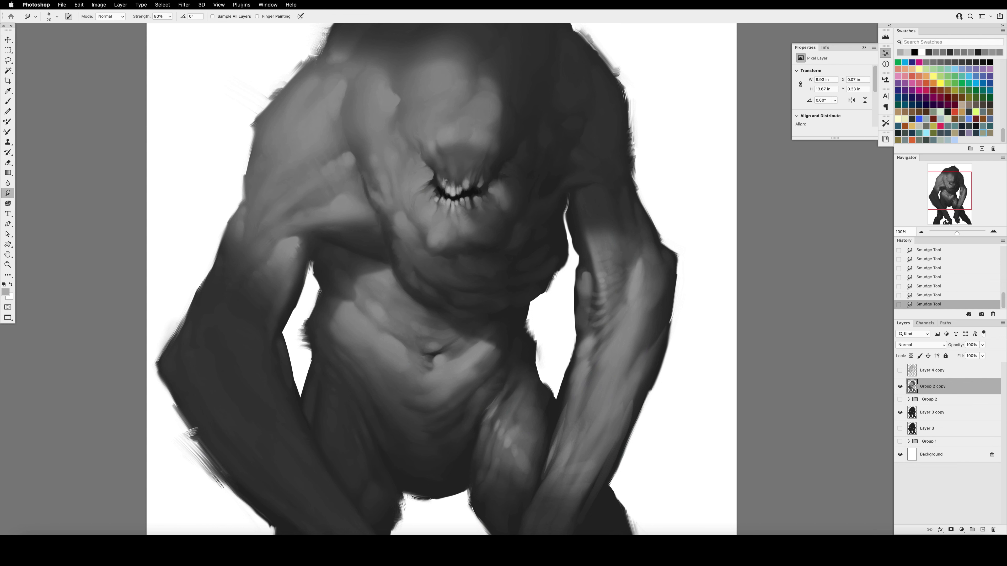
scroll(452, 186, up, 1)
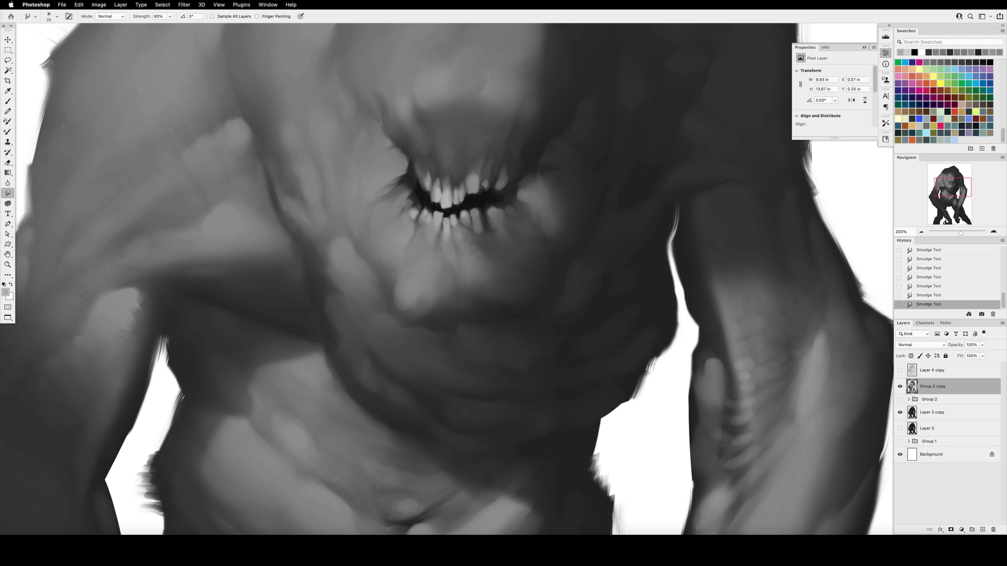
Step: Repaint the upper teeth and the mouth corner with a sampled gray, raising the brush opacity to 67%
key(b)
alt+click(473, 185)
drag(485, 181, 485, 189)
drag(485, 182, 486, 190)
mouse_move(486, 183)
mouse_down()
mouse_move(480, 238)
mouse_move(506, 207)
mouse_up()
key(6)
key(7)
drag(413, 201, 411, 203)
key(super+0)
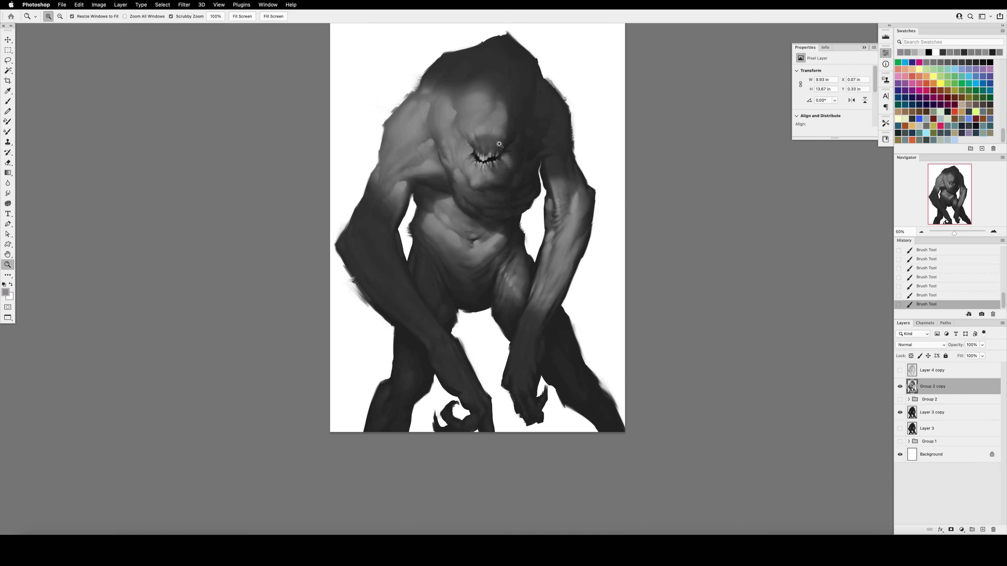
key(super+1)
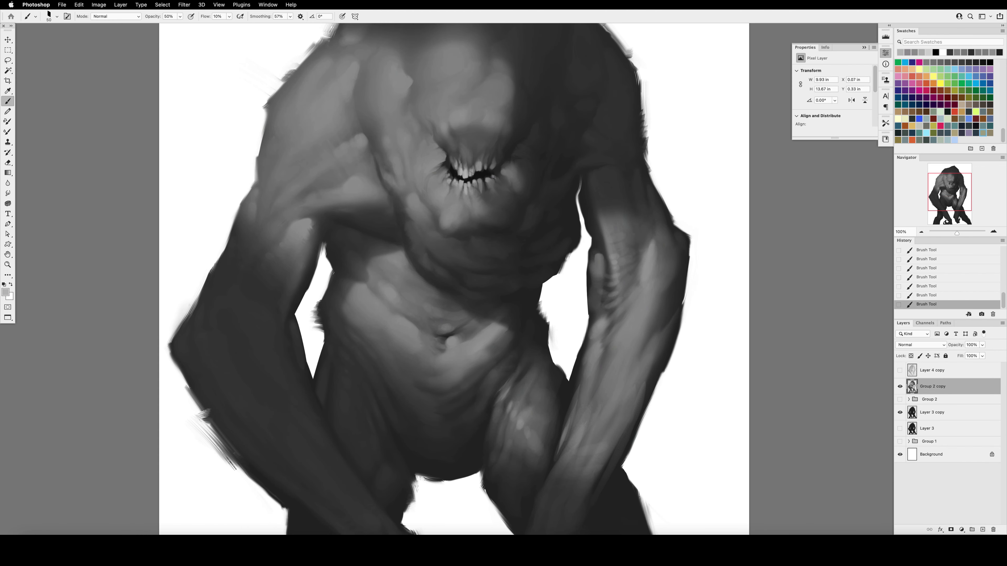
Step: Flip the canvas horizontally, touch up the teeth with sampled tones, and set the brush opacity to 45%
key(super+shift+h)
drag(459, 160, 457, 164)
drag(459, 157, 457, 162)
mouse_move(453, 160)
mouse_down()
mouse_move(414, 164)
mouse_move(421, 201)
mouse_up()
alt+click(421, 193)
key(4)
key(5)
alt+click(435, 184)
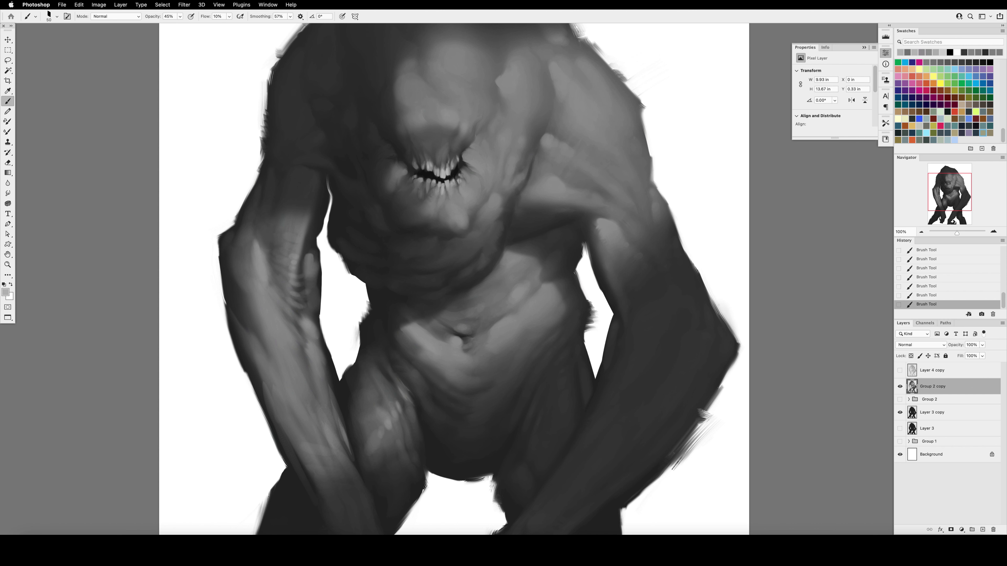
Step: Paint the mouth corner with a sampled tone at 60% opacity and smudge the tip of the chin with a larger tool
key(6)
alt+click(411, 162)
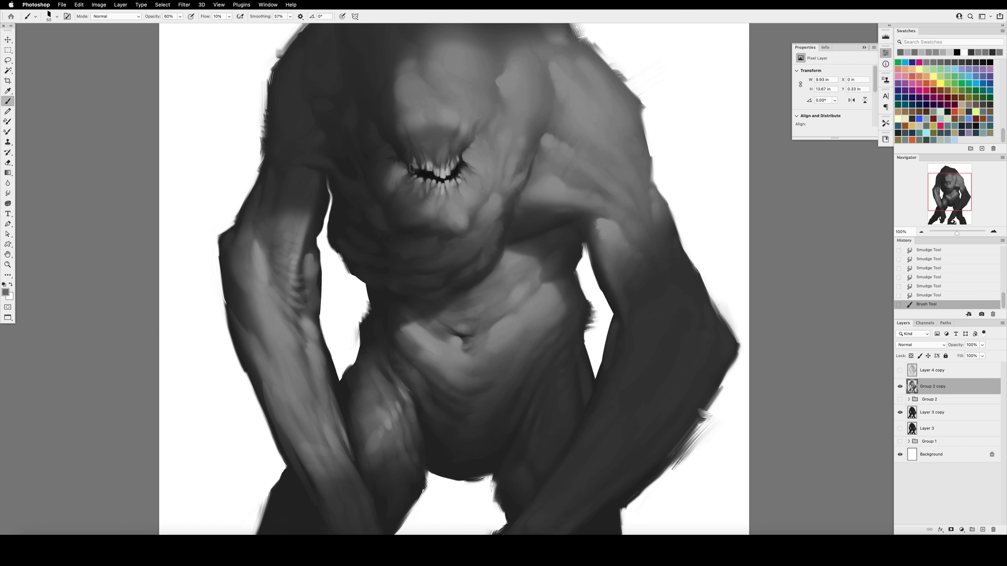
mouse_move(410, 163)
mouse_down()
mouse_move(442, 247)
mouse_move(431, 257)
mouse_up()
key(r)
key(super+z)
key(])
mouse_move(478, 268)
mouse_down()
mouse_move(485, 279)
mouse_move(483, 269)
mouse_up()
drag(480, 262, 484, 276)
drag(479, 258, 485, 266)
Step: Darken the cheek crease running from the mouth corner down to the chin with a sampled dark tone
key(b)
alt+click(485, 216)
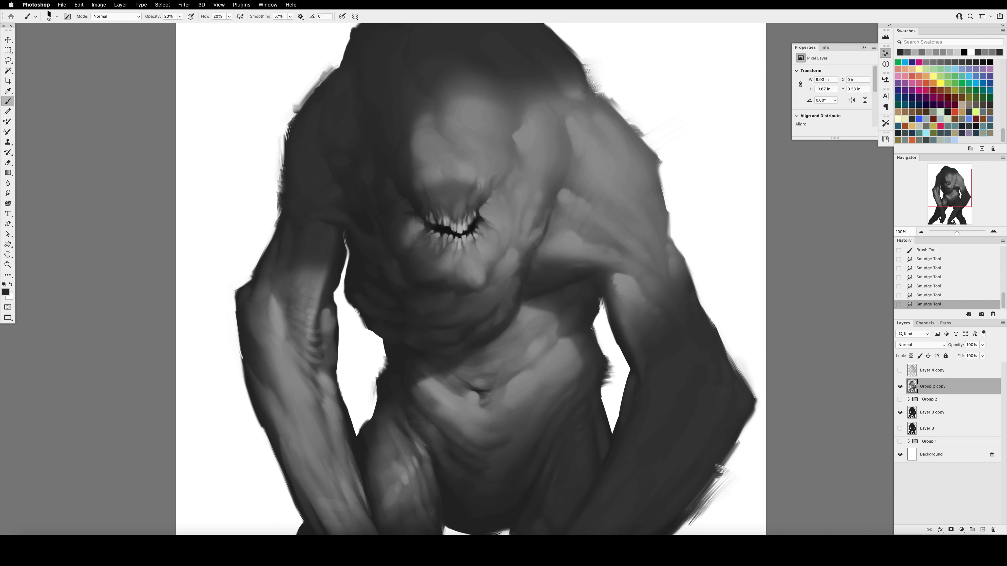
drag(484, 219, 501, 248)
mouse_move(498, 237)
mouse_down()
mouse_move(501, 256)
mouse_move(485, 269)
mouse_up()
drag(483, 261, 486, 277)
drag(483, 218, 495, 230)
drag(482, 214, 490, 206)
Step: Flip the canvas horizontally and darken the crease beside the opposite mouth corner with the brush at 34% opacity
key(super+f)
key(3)
key(4)
drag(517, 227, 524, 237)
drag(517, 228, 527, 242)
drag(521, 231, 529, 246)
drag(523, 233, 531, 251)
alt+click(490, 232)
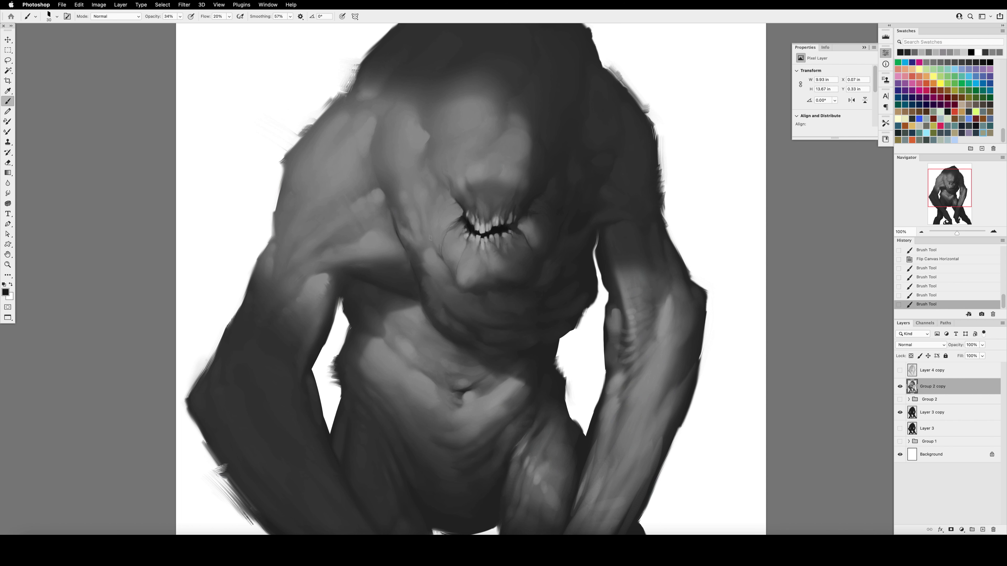
Step: Load the Layer 3 copy silhouette as a selection and darken the armpit and under-chest shadow at 40% opacity and 40% flow
key(shift+4)
drag(344, 274, 369, 283)
mouse_move(345, 275)
mouse_down()
mouse_move(402, 286)
mouse_move(366, 277)
mouse_up()
super+click(912, 413)
key(bracketright)
key(bracketright)
key(bracketright)
key(bracketright)
key(4)
mouse_move(353, 279)
mouse_down()
mouse_move(367, 274)
mouse_move(337, 321)
mouse_up()
mouse_move(421, 293)
mouse_down()
mouse_move(441, 320)
mouse_move(447, 269)
mouse_up()
Step: Deepen the crease where the chest meets the side of the jaw with a smaller brush
key(bracketleft)
key(bracketleft)
key(bracketleft)
key(bracketleft)
key(bracketleft)
key(bracketleft)
key(bracketleft)
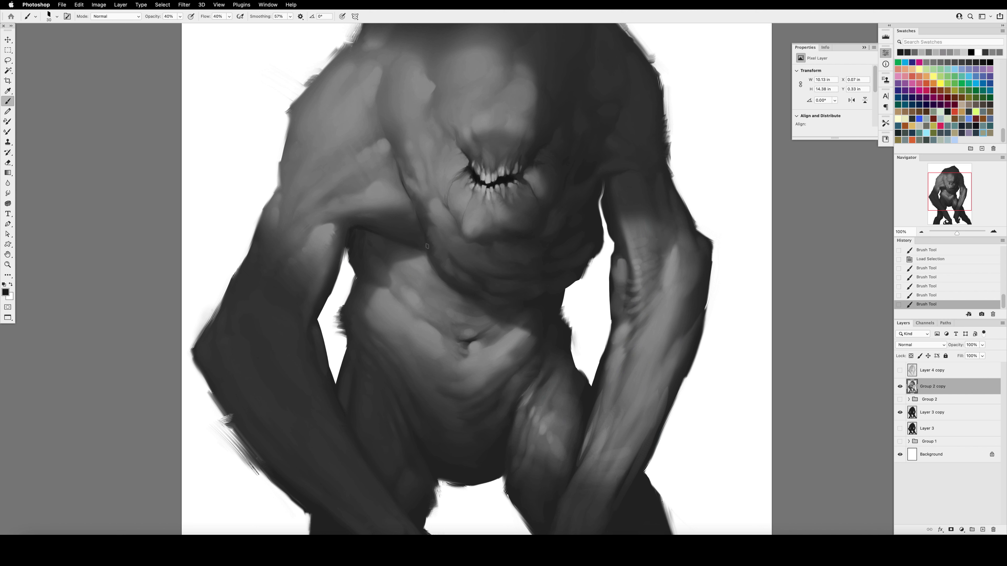
drag(417, 222, 428, 248)
drag(423, 234, 432, 254)
Step: Darken the shadowed side of the head with a larger brush at 10% opacity
key(bracketright)
key(bracketright)
key(bracketright)
key(bracketright)
key(bracketright)
key(1)
drag(546, 105, 544, 175)
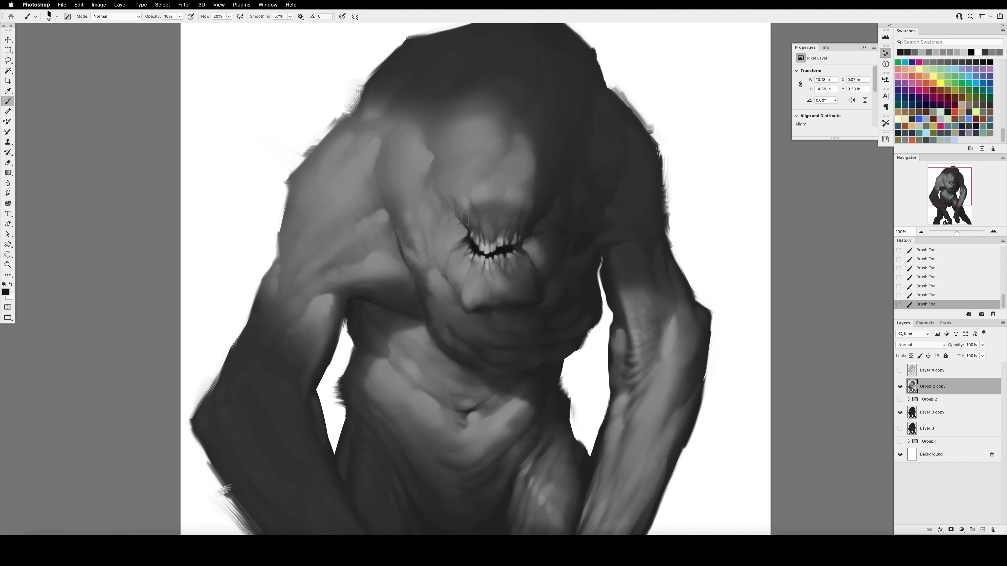
Step: Flip the canvas horizontally and smudge the wrinkled brow above the mouth into softer folds
key(super+shift+h)
key(r)
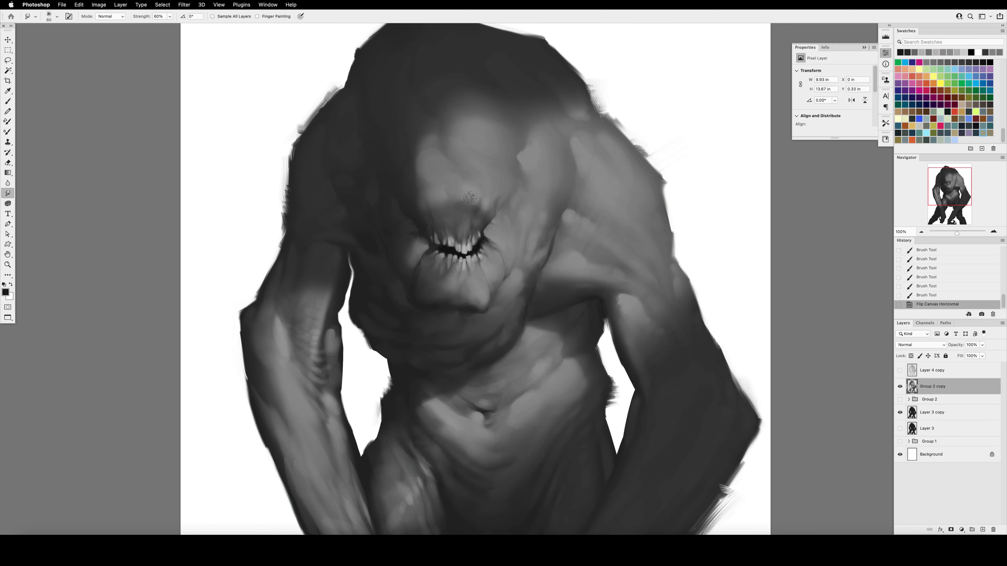
drag(470, 197, 469, 203)
drag(466, 195, 469, 202)
drag(448, 193, 447, 221)
drag(457, 207, 468, 196)
key(bracketright)
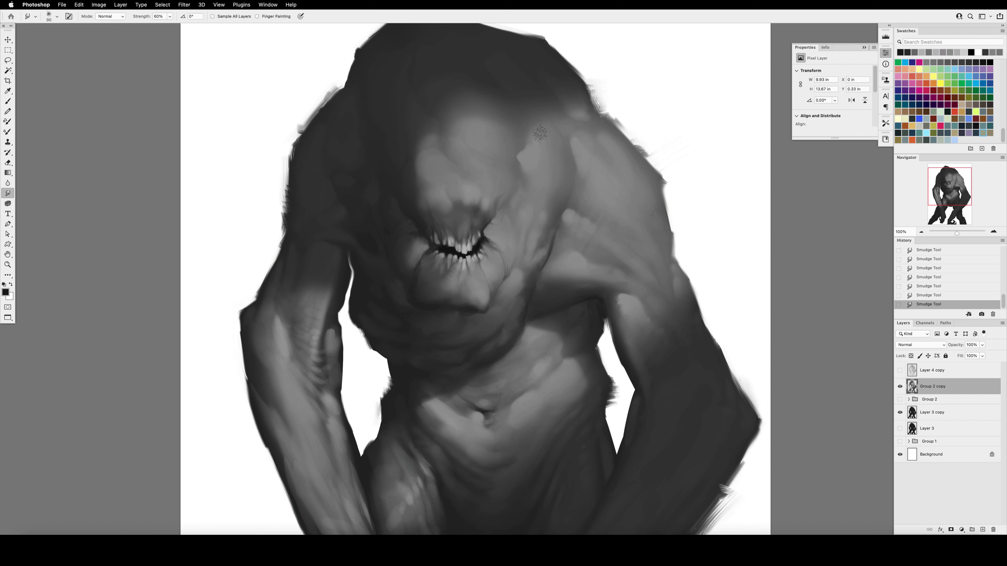
key(bracketleft)
key(bracketleft)
Step: Sample the forehead's gray and brush it lightly over the forehead at 10% opacity
key(z)
alt+click(508, 166)
alt+click(507, 166)
click(455, 178)
key(b)
alt+click(500, 164)
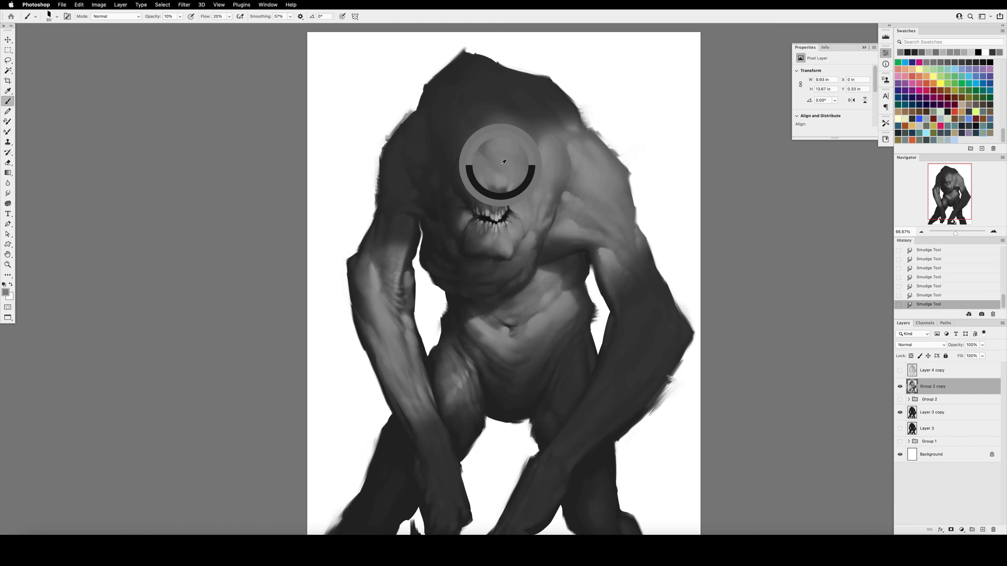
drag(501, 165, 503, 152)
Step: Switch to a soft round brush, set its opacity to 20%, and reduce its size
click(56, 16)
drag(202, 233, 202, 99)
click(171, 138)
drag(295, 298, 247, 265)
key(2)
key(bracketleft)
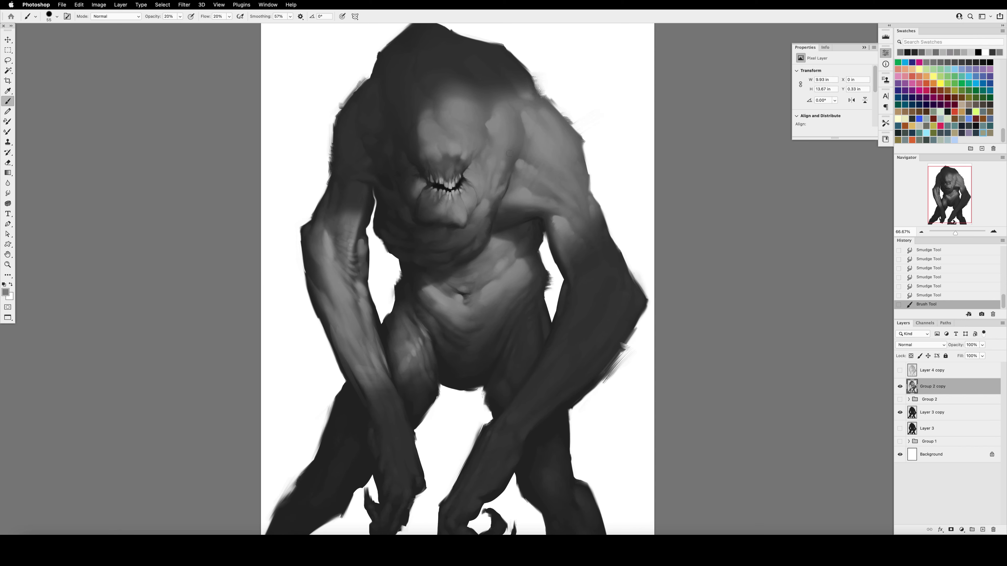
Step: Brush softly over the brow folds above the mouth with a much larger, soft brush and save the file
key(bracketright)
key(bracketright)
key(shift+bracketleft)
key(shift+bracketleft)
key(shift+bracketleft)
key(shift+bracketleft)
key(bracketright)
key(bracketright)
key(bracketright)
key(bracketright)
key(bracketright)
key(bracketright)
key(bracketright)
key(bracketright)
key(bracketright)
key(bracketright)
drag(454, 156, 460, 161)
drag(455, 157, 460, 163)
drag(456, 158, 461, 163)
drag(456, 159, 463, 169)
drag(459, 160, 465, 169)
key(super+s)
Step: Select the Group 2 copy layer's painted area, hide the selection edges, and darken the shadow-side arm with sampled dark gray at 50% opacity
super+click(912, 386)
key(super+h)
alt+click(345, 120)
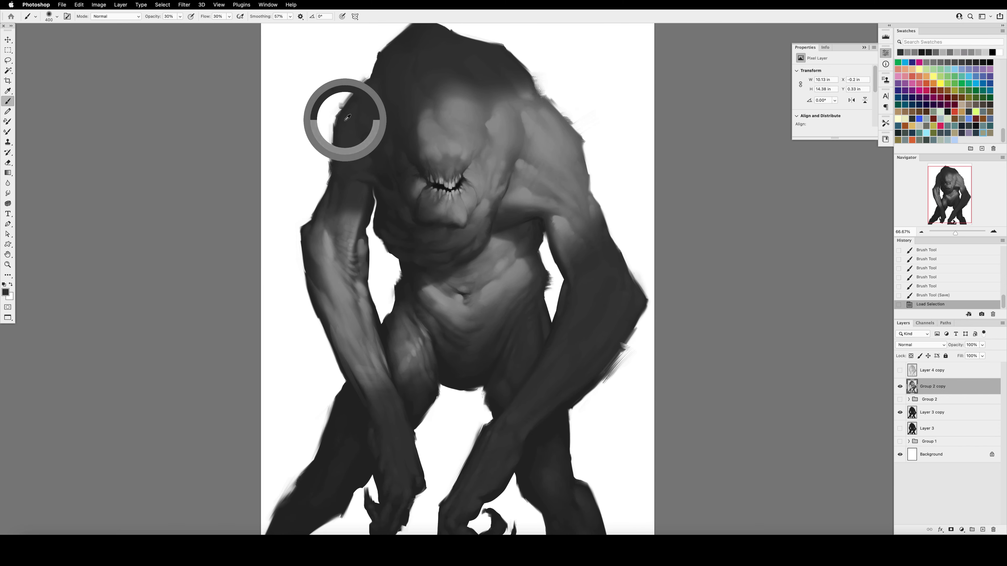
key(5)
drag(310, 293, 315, 245)
mouse_move(311, 290)
mouse_down()
mouse_move(317, 246)
mouse_move(311, 288)
mouse_up()
drag(338, 199, 341, 216)
drag(340, 211, 344, 227)
drag(343, 216, 388, 216)
Step: Sample the dark gray beside the face and brush it over the shadowed lower chest at 50% opacity
key(x)
alt+click(385, 174)
key(5)
key(5)
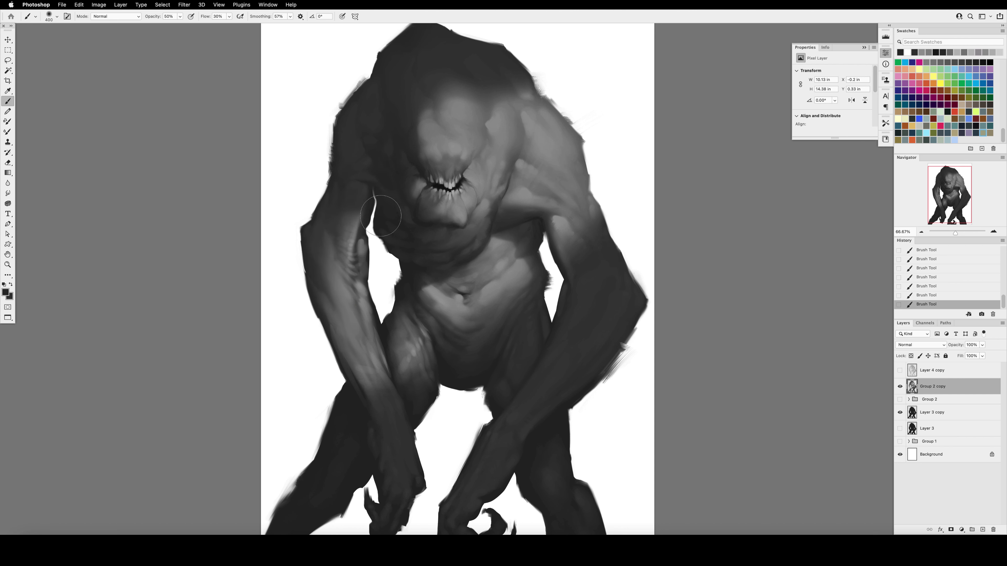
drag(407, 250, 425, 238)
Step: Sample the belly's lighter gray and brush it across the belly below the navel at 30% opacity with a smaller brush
alt+click(443, 291)
key(3)
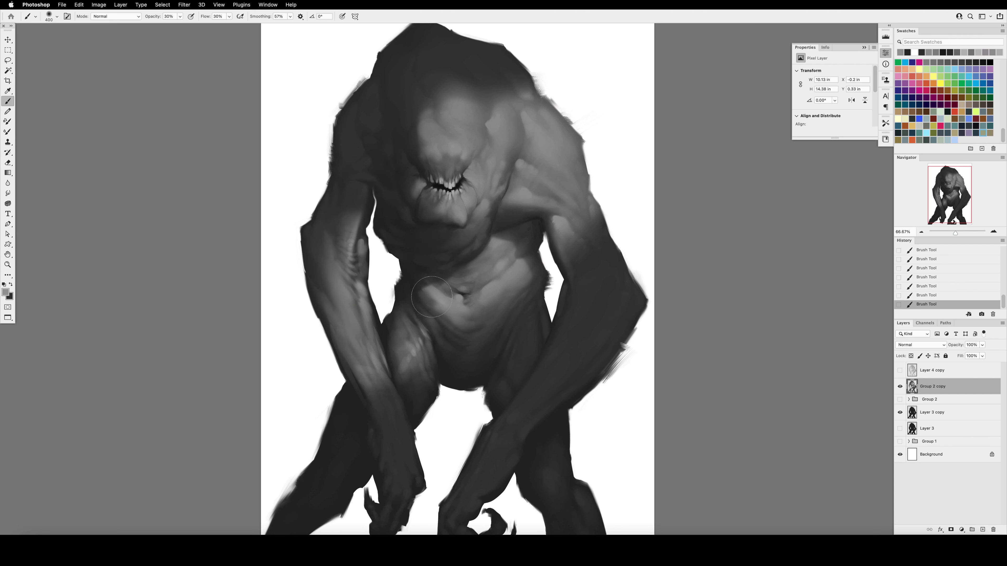
key(bracketleft)
key(bracketleft)
mouse_move(429, 297)
mouse_down()
mouse_move(431, 308)
mouse_move(447, 282)
mouse_move(484, 309)
mouse_up()
Step: Flip the canvas horizontally, sample the belly's gray, and brush it beside the navel at 40% flow
alt+click(444, 282)
key(5)
key(super+shift+h)
alt+click(488, 298)
key(shift+4)
mouse_move(486, 306)
mouse_down()
mouse_move(475, 317)
mouse_move(491, 314)
mouse_move(484, 324)
mouse_up()
Step: Refine the patch beside the navel with a smaller brush at 20% opacity and 10% flow, then harden the brush and save
key(2)
key(shift+1)
key(bracketleft)
key(bracketleft)
key(bracketleft)
key(bracketleft)
key(bracketleft)
drag(489, 318, 481, 326)
drag(487, 320, 480, 325)
key(shift+bracketright)
key(shift+bracketright)
key(shift+bracketright)
key(shift+bracketright)
key(super+s)
scroll(477, 186, up, 1)
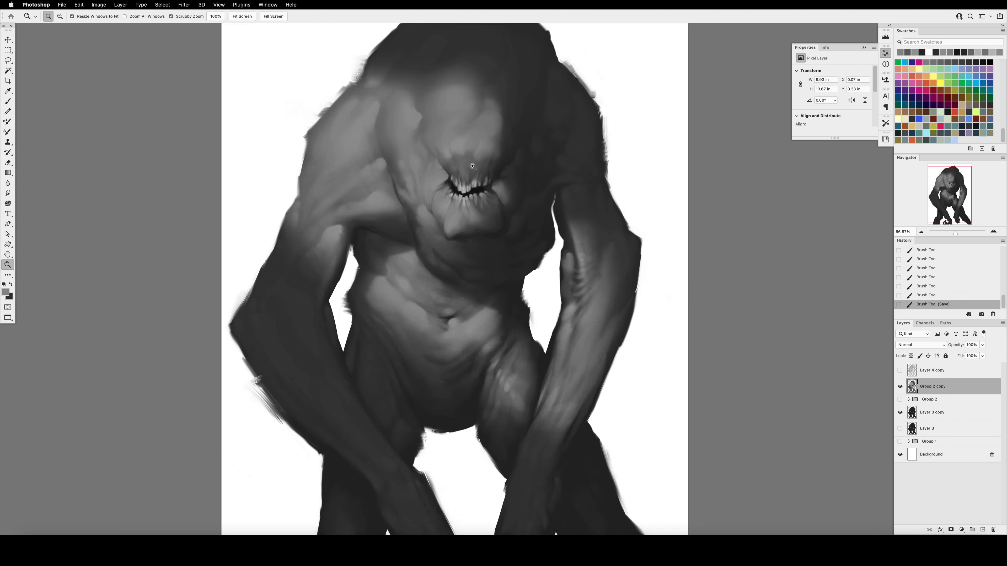
key(s)
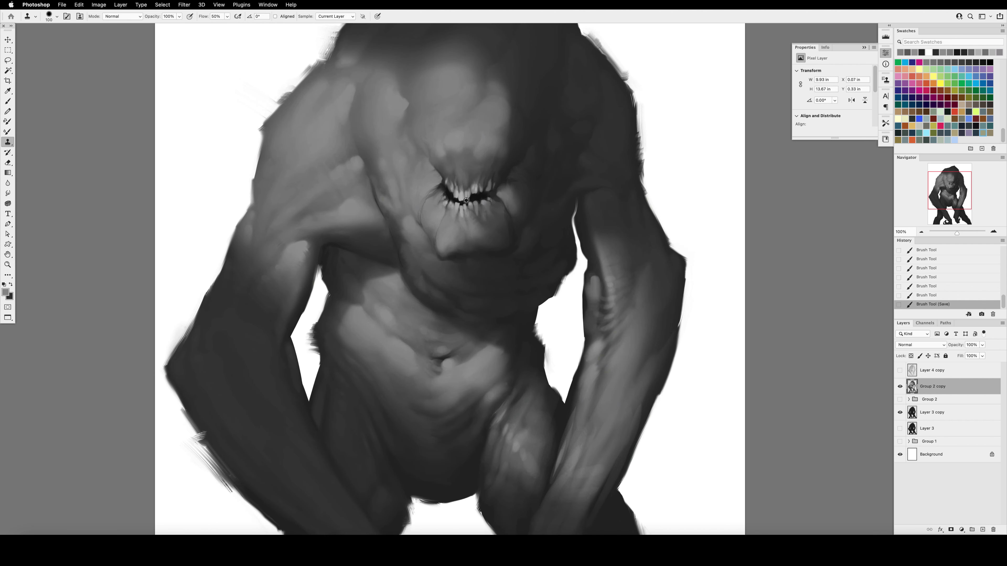
alt+click(466, 200)
key(shift+1)
key(bracketleft)
key(bracketleft)
key(bracketleft)
key(bracketleft)
key(bracketleft)
key(bracketleft)
key(bracketleft)
key(bracketleft)
key(bracketleft)
key(bracketleft)
key(bracketleft)
key(bracketleft)
Step: Smudge the upper teeth in the middle of the mouth with short vertical strokes at 80% strength
key(r)
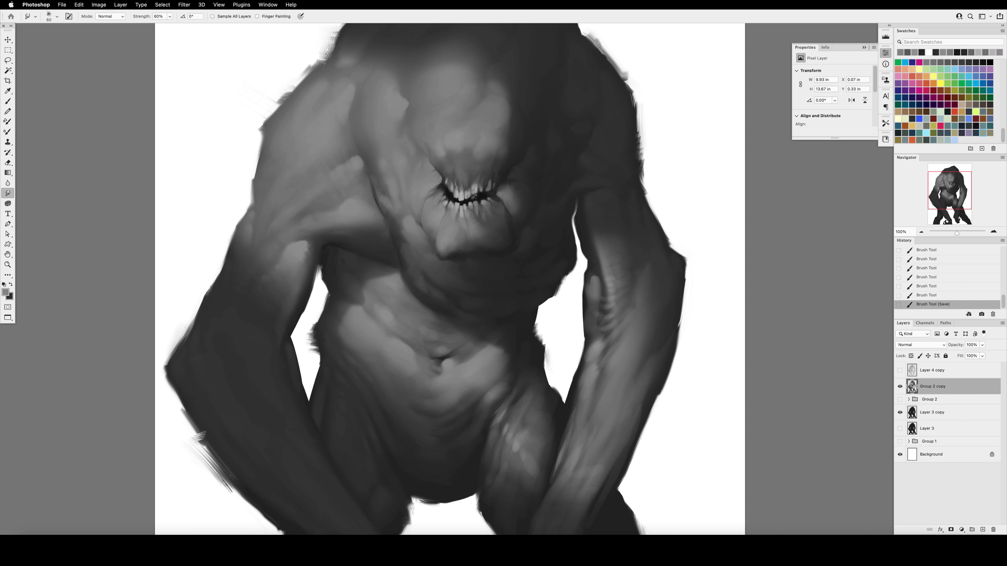
drag(467, 189, 467, 198)
drag(468, 190, 468, 197)
drag(469, 190, 469, 197)
drag(470, 190, 470, 196)
drag(470, 190, 470, 196)
Step: Compare the teeth before and after by undoing and restoring the last five smudge strokes
key(super+z)
key(super+z)
key(super+z)
key(super+z)
key(super+z)
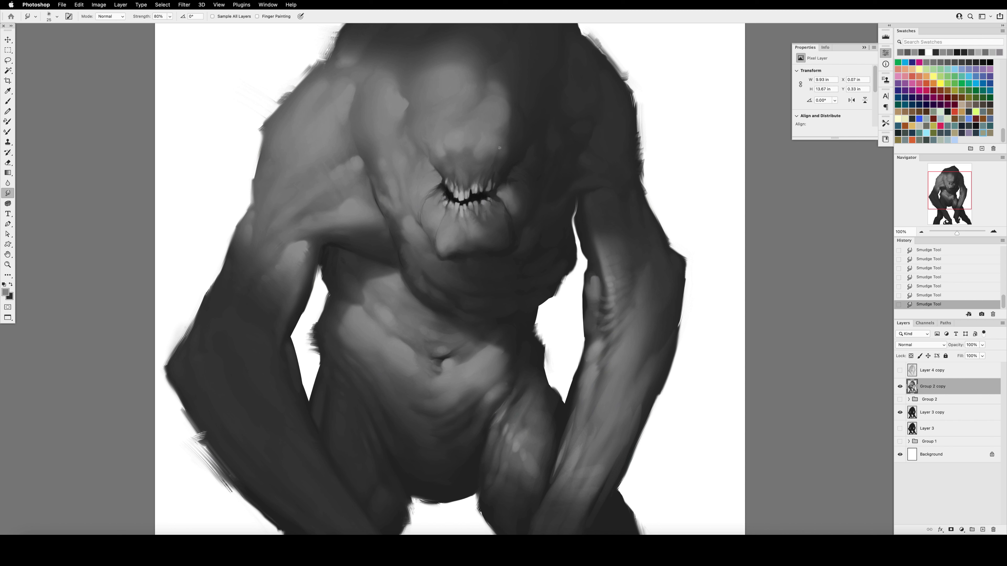
key(super+shift+z)
key(super+shift+z)
key(super+shift+z)
key(super+shift+z)
key(super+shift+z)
Step: Flip the canvas horizontally and smudge the upper teeth near the shadowed corner of the mouth
key(super+shift+h)
drag(418, 185, 419, 190)
drag(416, 184, 415, 190)
drag(410, 183, 411, 189)
drag(409, 182, 410, 188)
drag(405, 181, 407, 187)
drag(410, 182, 411, 189)
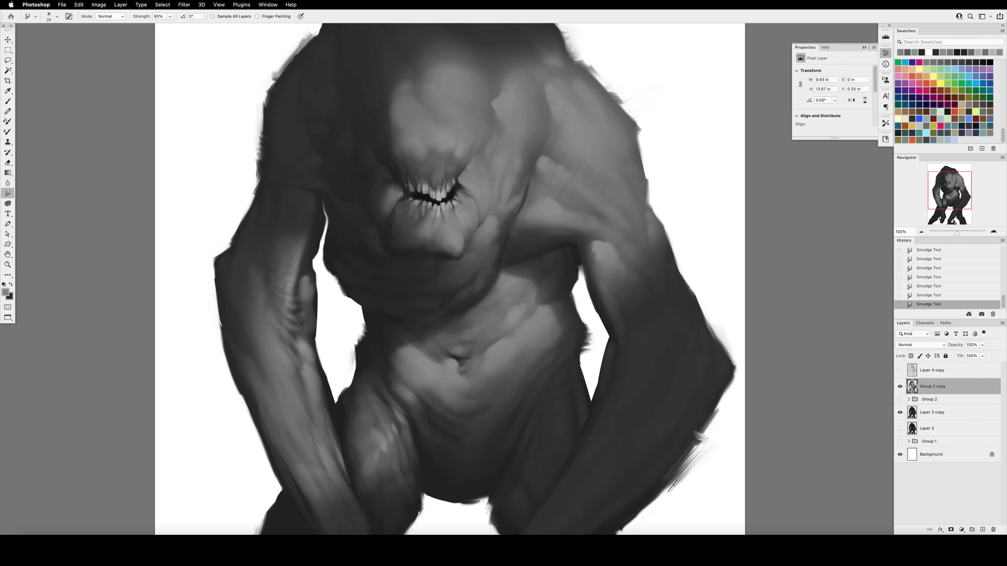
Step: Switch to the brush and touch up the tooth edges along the mouth gap at 30% and 50% opacity
key(b)
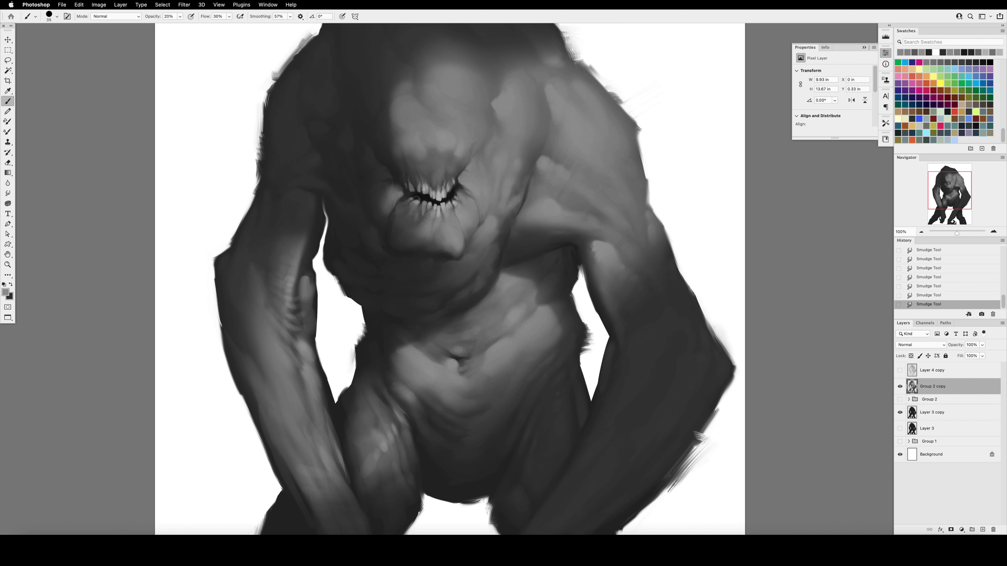
key(3)
key(3)
click(416, 197)
click(415, 194)
click(416, 196)
drag(452, 198, 448, 198)
key(5)
click(450, 198)
click(444, 202)
click(424, 202)
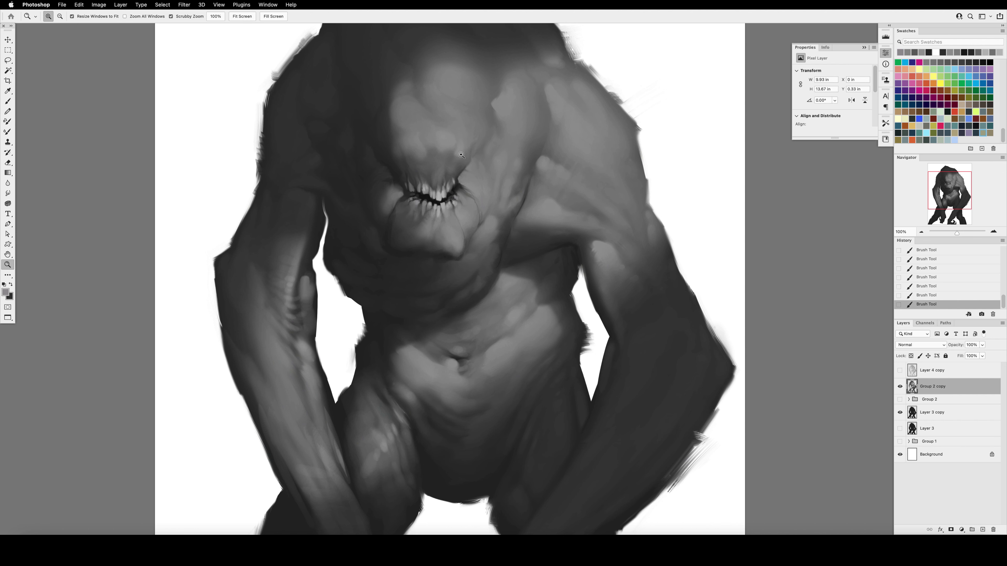
Step: Sample the black of the mouth gap, darken both mouth corners at 50% opacity, and save the file
super+click(442, 154)
alt+click(404, 238)
key(5)
mouse_move(391, 237)
mouse_down()
mouse_move(404, 238)
mouse_move(391, 234)
mouse_up()
drag(465, 229, 477, 220)
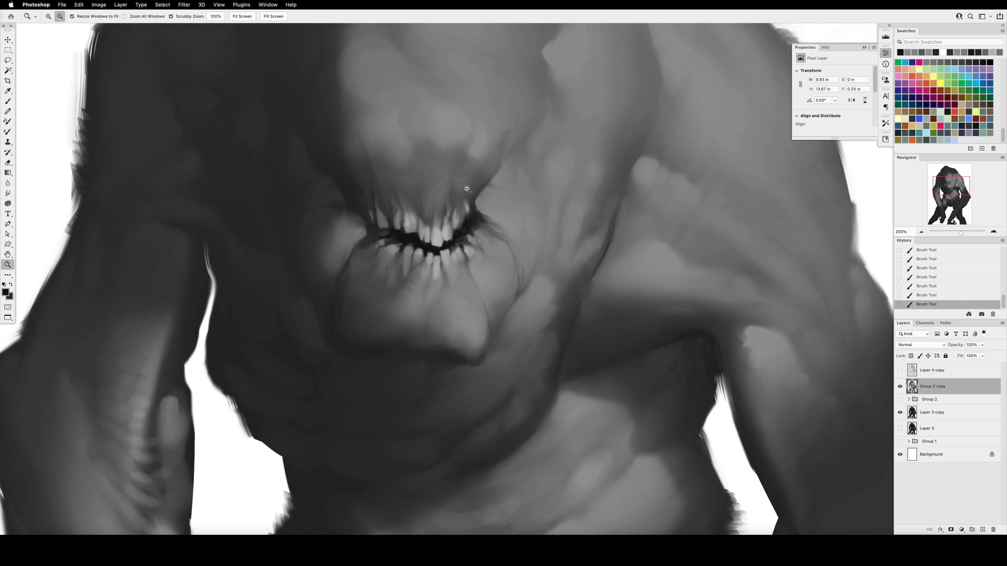
alt+super+click(469, 188)
alt+super+click(470, 188)
key(super+s)
Step: Create a new layer above Group 2 copy and set the foreground color to white
click(982, 530)
click(6, 292)
drag(65, 289, 53, 287)
key(Return)
Step: Dab white highlights onto the folds above the mouth at 10% opacity with a slightly enlarged brush
key(b)
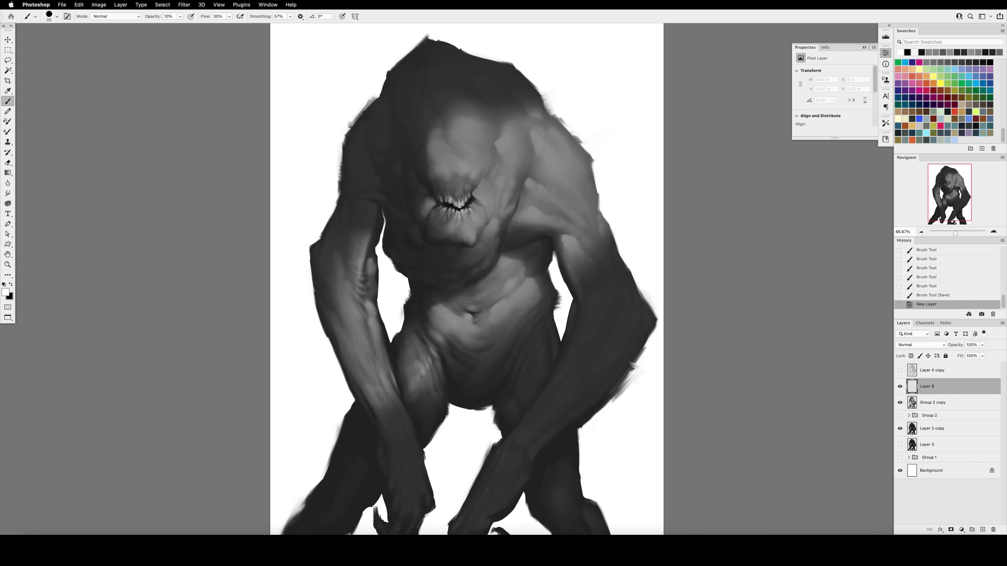
click(467, 176)
click(467, 175)
key(bracketright)
key(bracketright)
key(bracketright)
key(bracketright)
key(bracketright)
click(465, 173)
click(464, 172)
click(464, 173)
click(463, 174)
click(462, 175)
click(460, 163)
click(468, 156)
Step: Enlarge the brush and dab faint white highlights up the forehead and onto the shadow-side brow
key(bracketright)
key(bracketright)
click(469, 147)
click(470, 138)
click(470, 136)
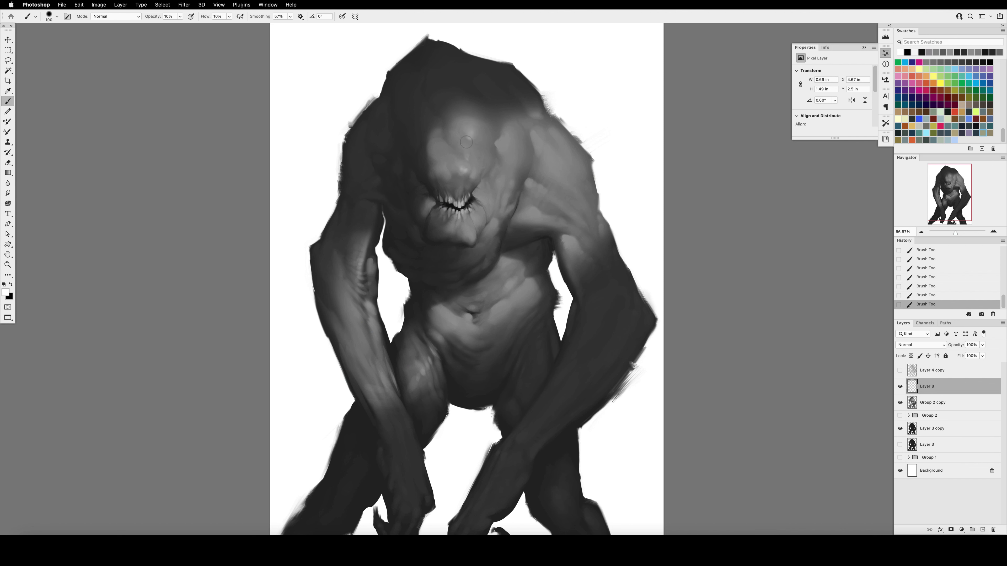
click(445, 172)
Step: Flip the canvas horizontally and strengthen the white highlights on the brow and forehead at 30% opacity
key(F2)
click(466, 139)
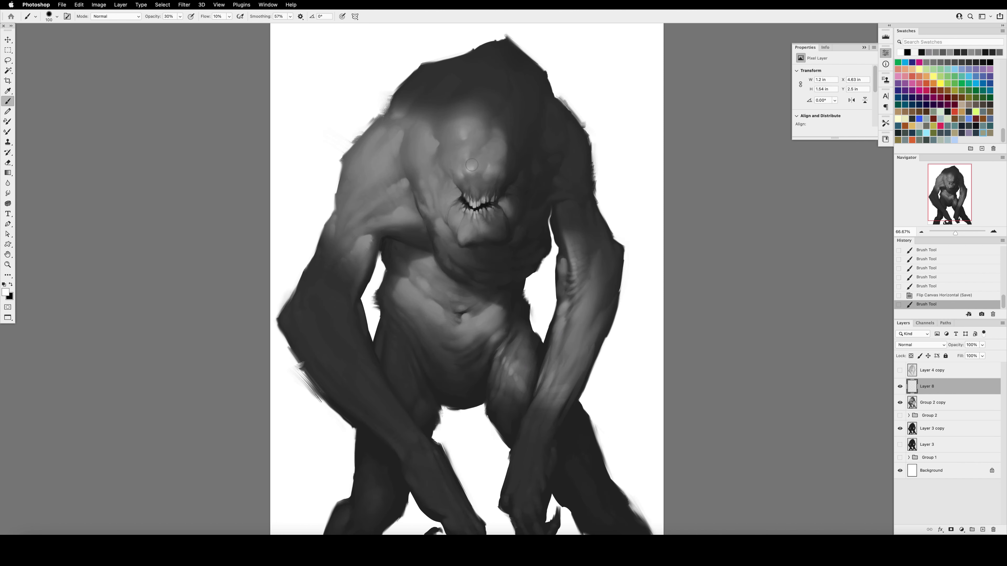
click(471, 171)
click(471, 173)
click(470, 170)
click(470, 166)
click(467, 137)
click(467, 131)
Step: Brush white across the brow at 20% opacity, then dab a highlight beside the mouth corner with a smaller brush
key(2)
drag(461, 169, 467, 168)
key(bracketleft)
key(bracketleft)
key(bracketleft)
key(bracketleft)
click(454, 201)
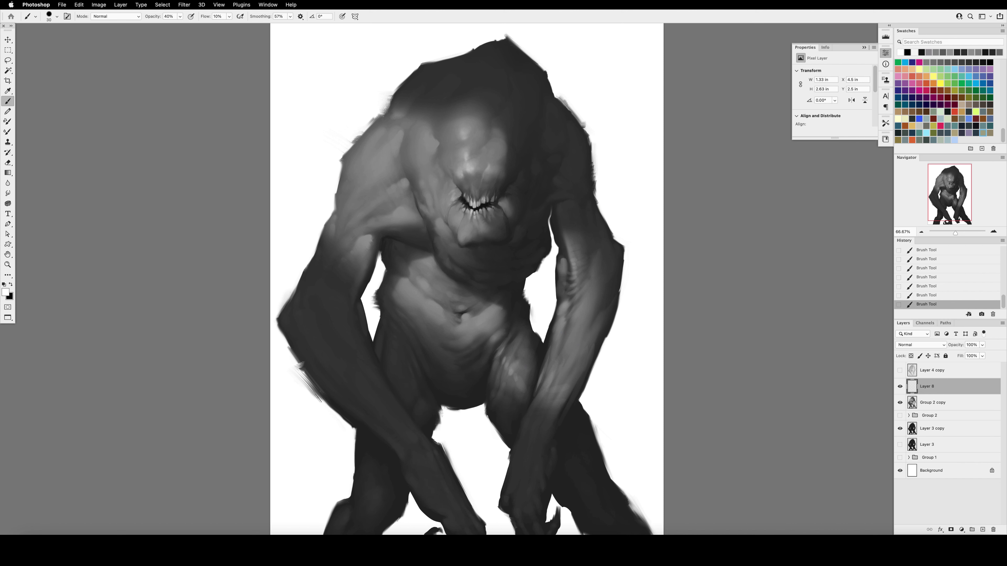
Step: Smudge the white highlights on the forehead above the mouth with short strokes to soften their edges
click(8, 194)
drag(467, 156, 466, 164)
drag(468, 158, 464, 168)
drag(469, 162, 471, 170)
drag(468, 165, 468, 172)
drag(465, 167, 462, 174)
drag(470, 168, 467, 168)
Step: Brush short, faint white highlights back over the center of the forehead above the mouth
key(b)
drag(469, 162, 470, 170)
drag(468, 163, 466, 171)
drag(471, 163, 470, 170)
drag(469, 164, 469, 170)
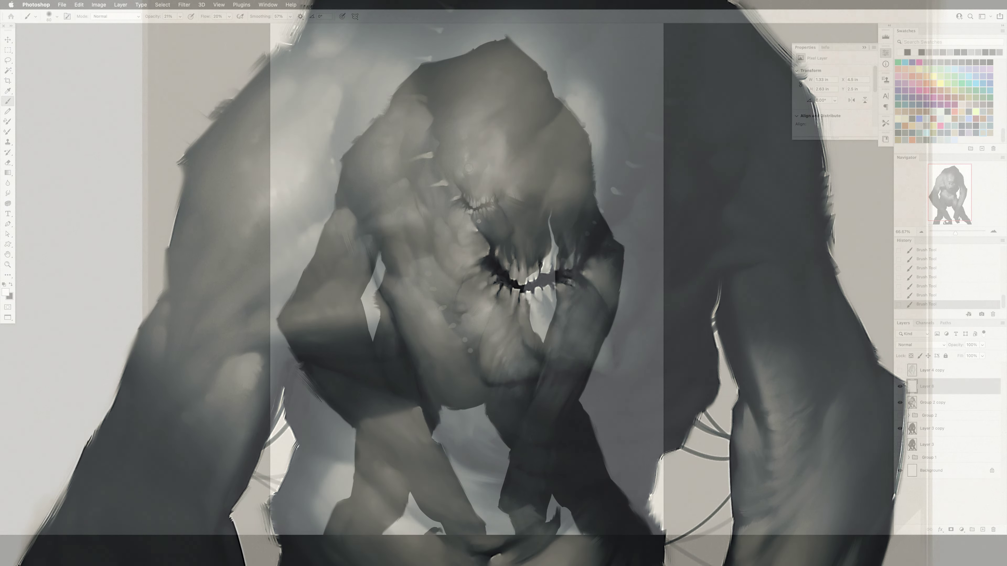